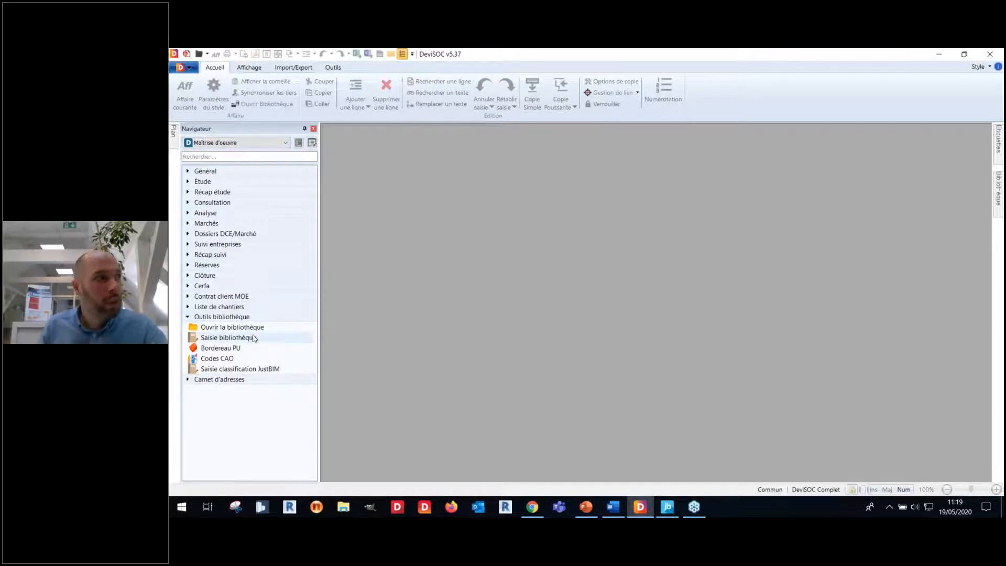
- Create a new project file named PROJET BUREAU WEBINAR in the Projets folder, based on the Modèle démo template
click(181, 67)
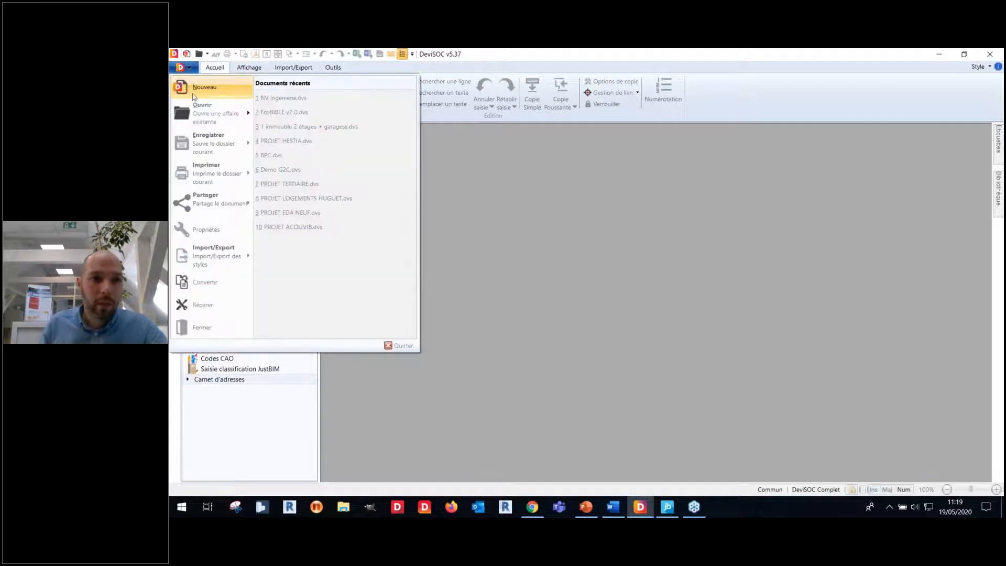
click(193, 89)
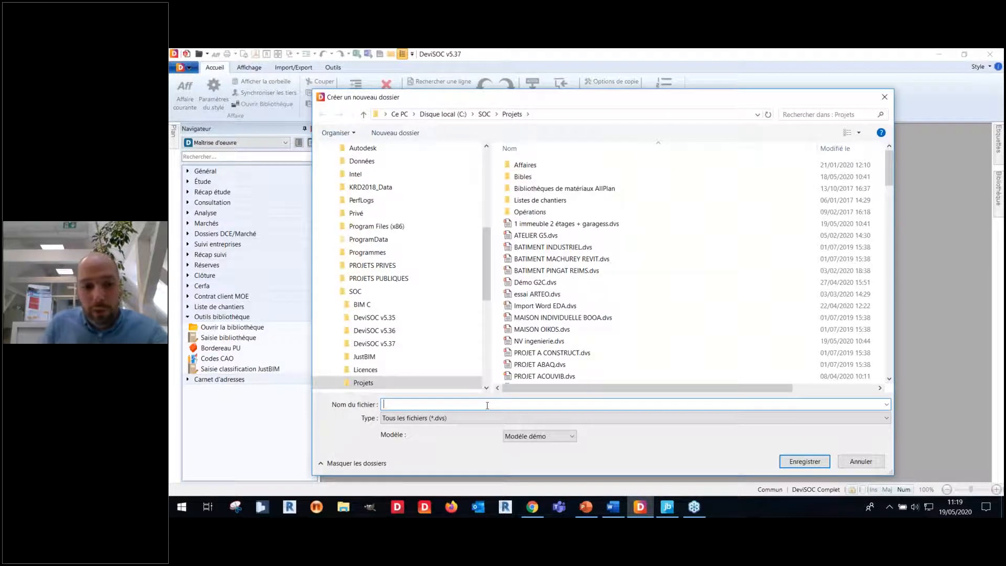
text(PROJET )
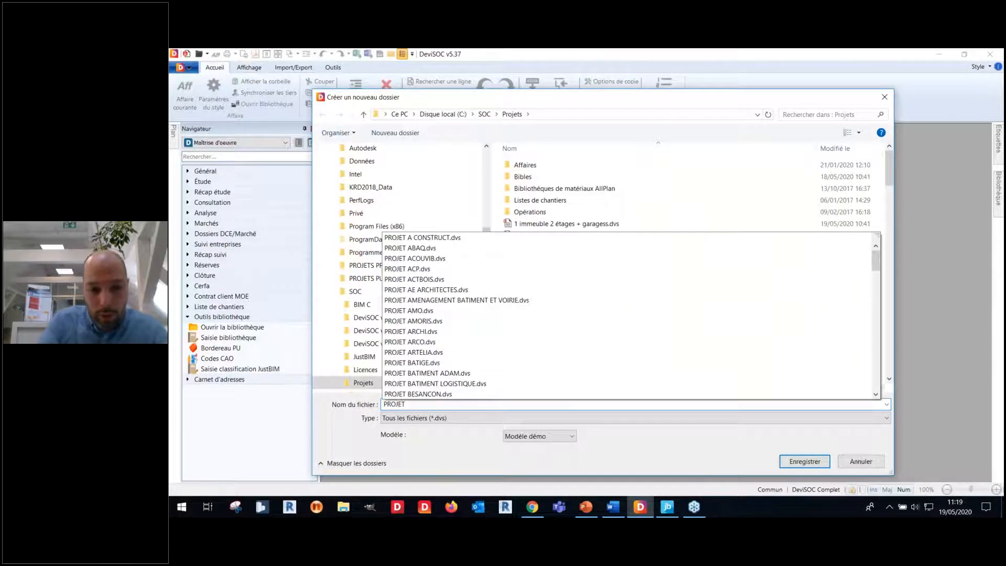
text(BU)
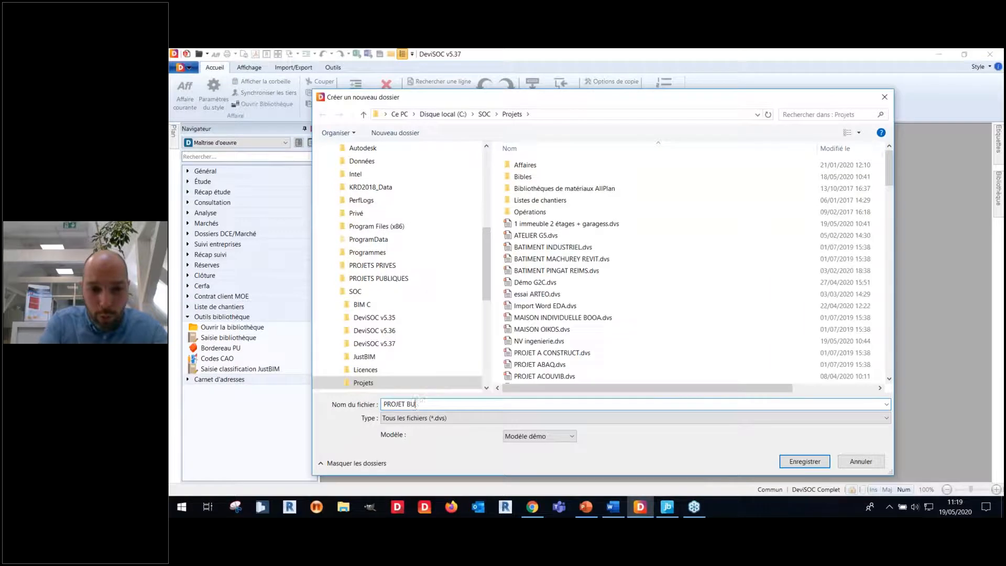
text(REAU WEBINAR)
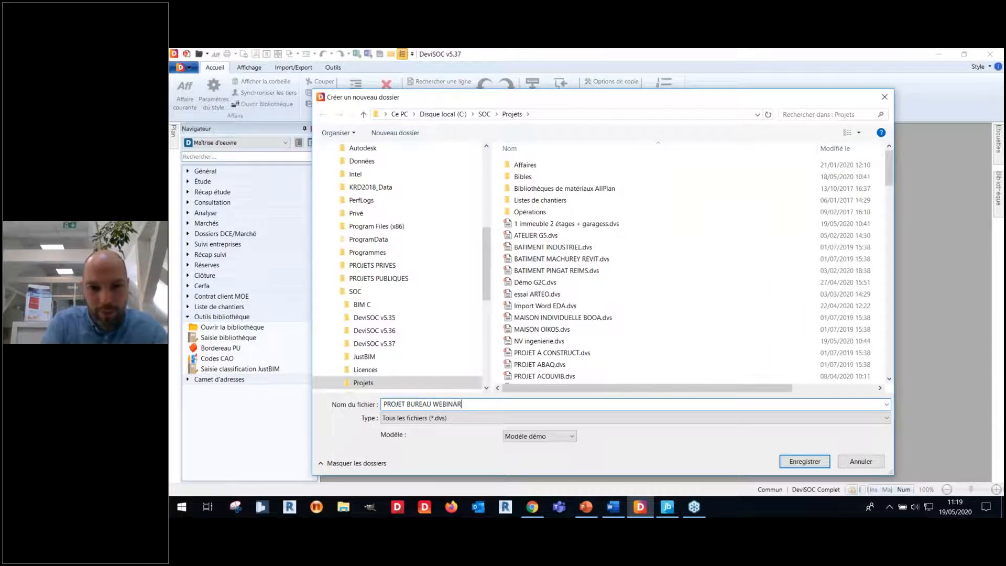
click(540, 435)
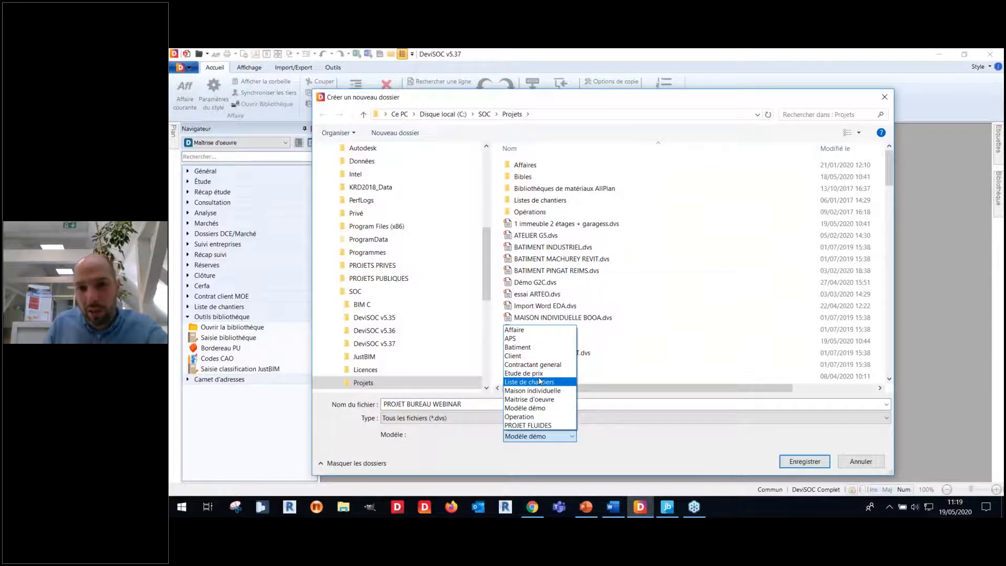
click(532, 411)
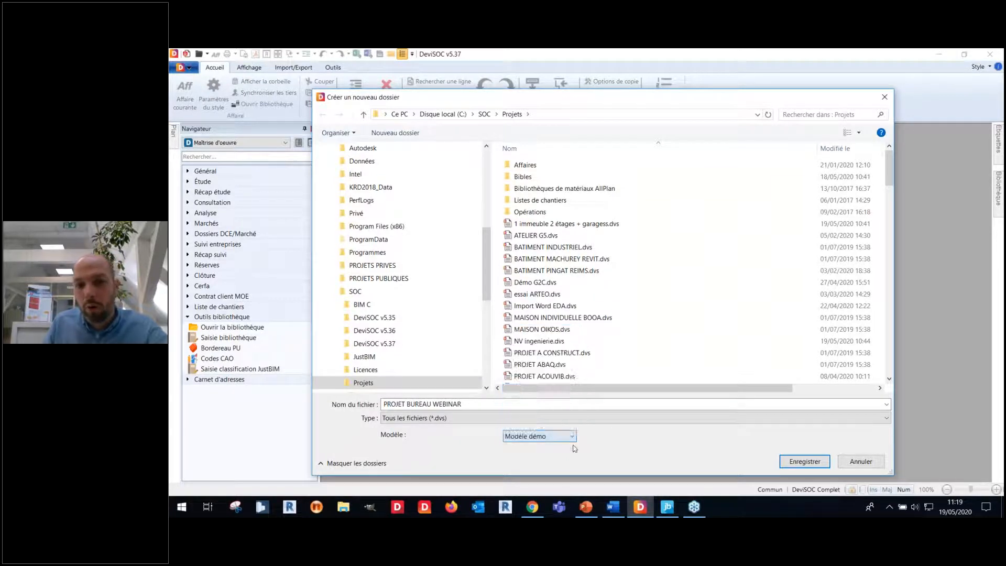
click(805, 461)
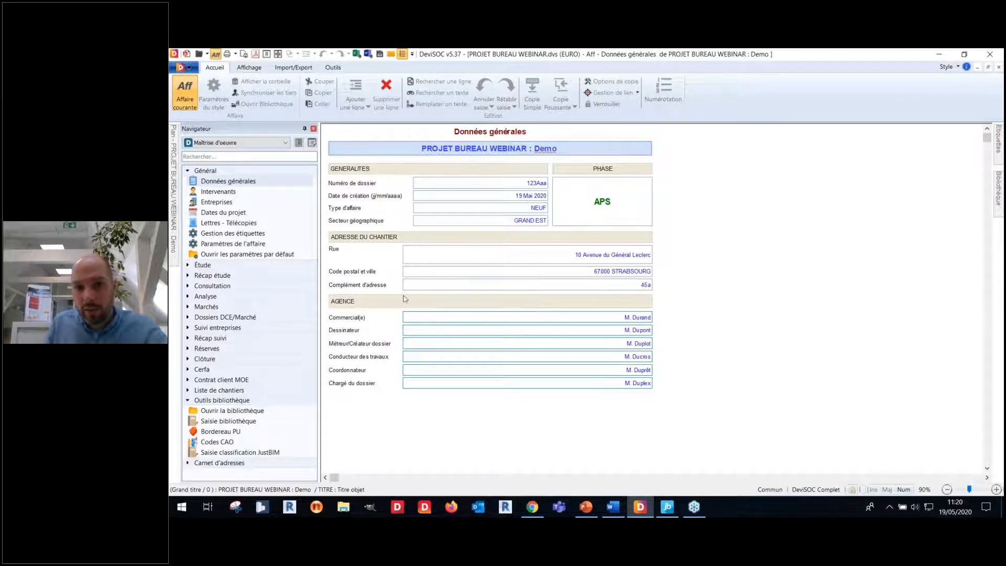
click(503, 183)
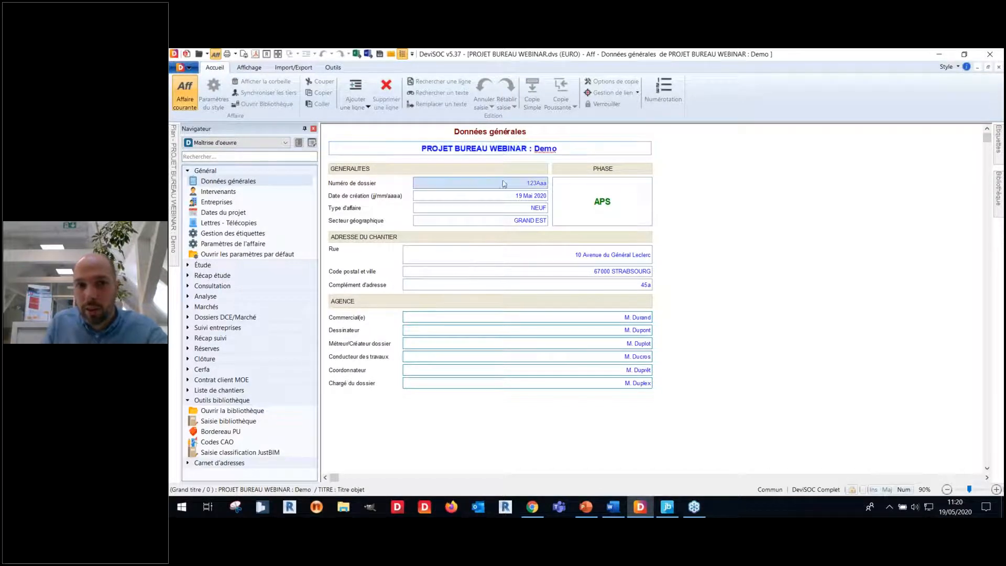
double_click(555, 257)
click(706, 262)
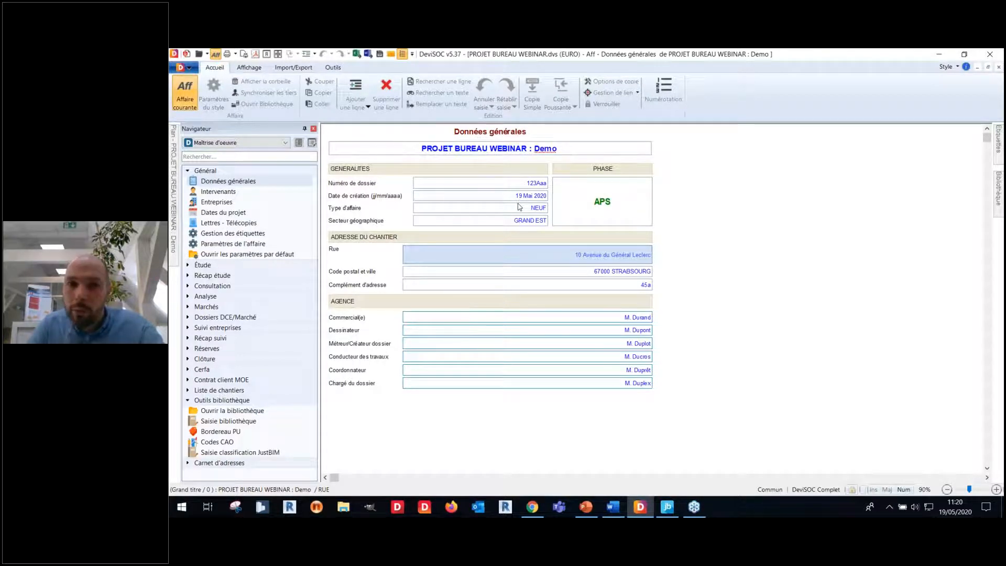
- Remove ": Demo" from the project title in the general data and set the project phase to APD
click(548, 154)
drag(436, 147, 504, 150)
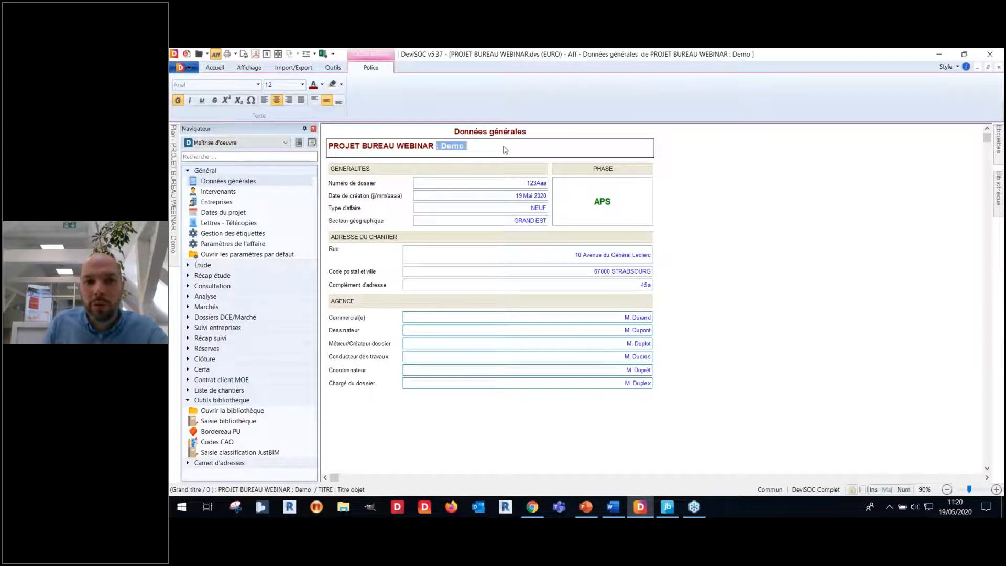
key(Delete)
click(750, 270)
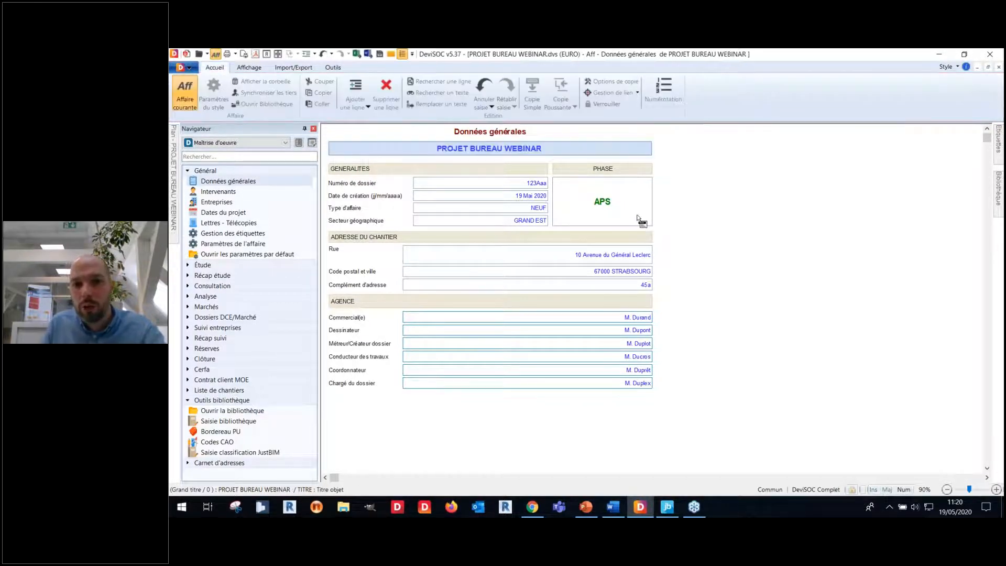
click(637, 218)
click(651, 230)
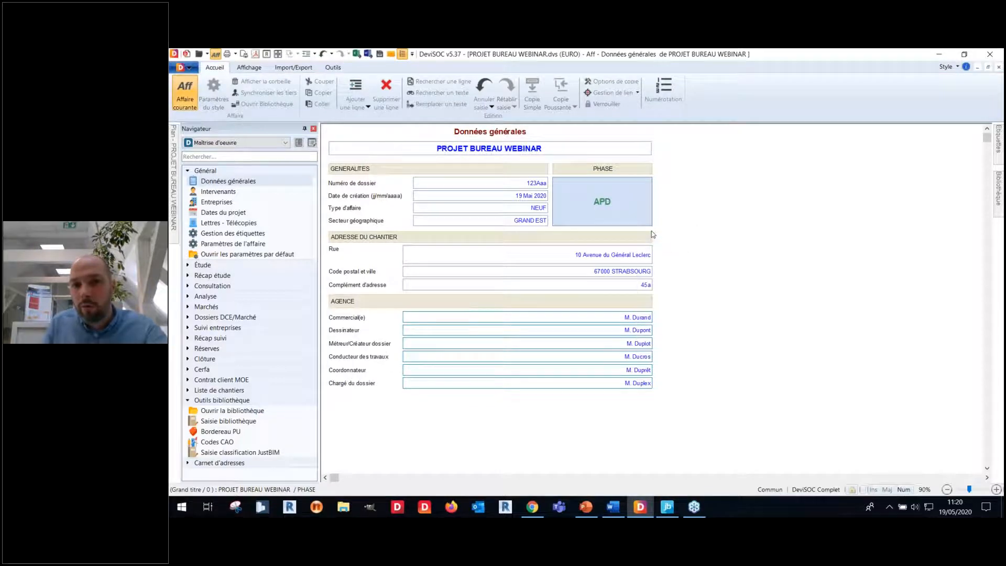
click(191, 73)
key(Escape)
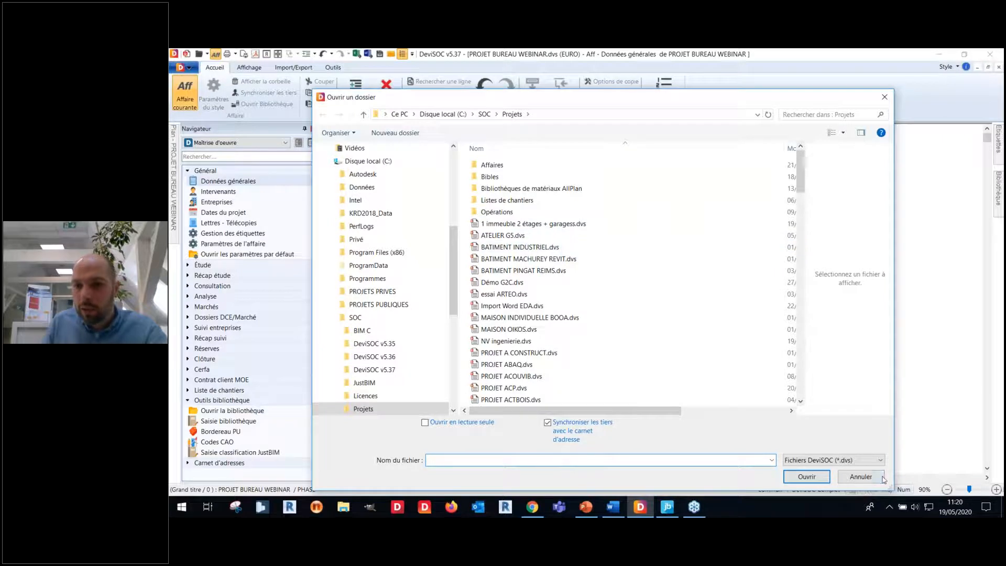
click(861, 477)
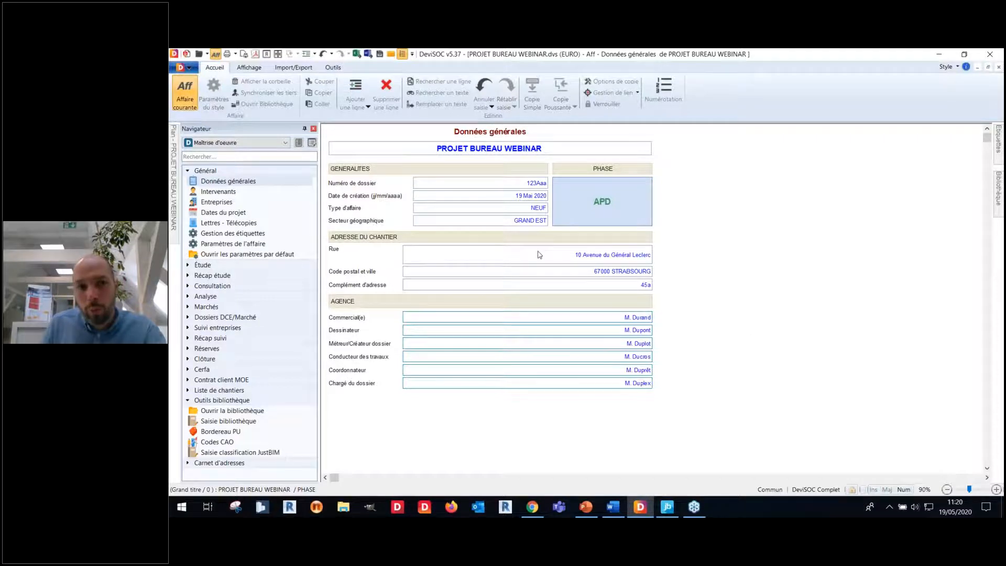
- Examine the project's plan tree, including the lots under Ouvrages Consultation & Marchés
click(175, 164)
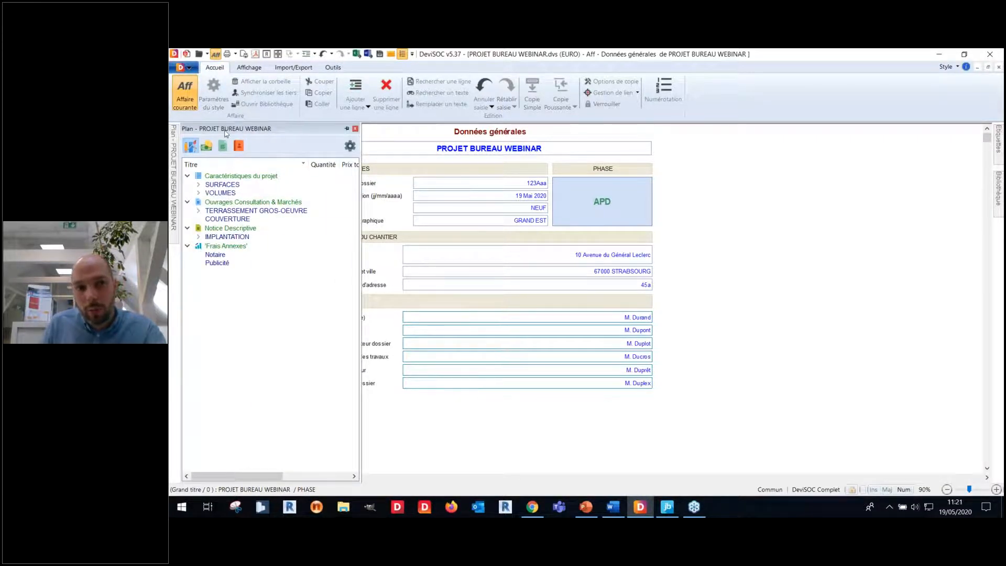
click(198, 211)
click(209, 219)
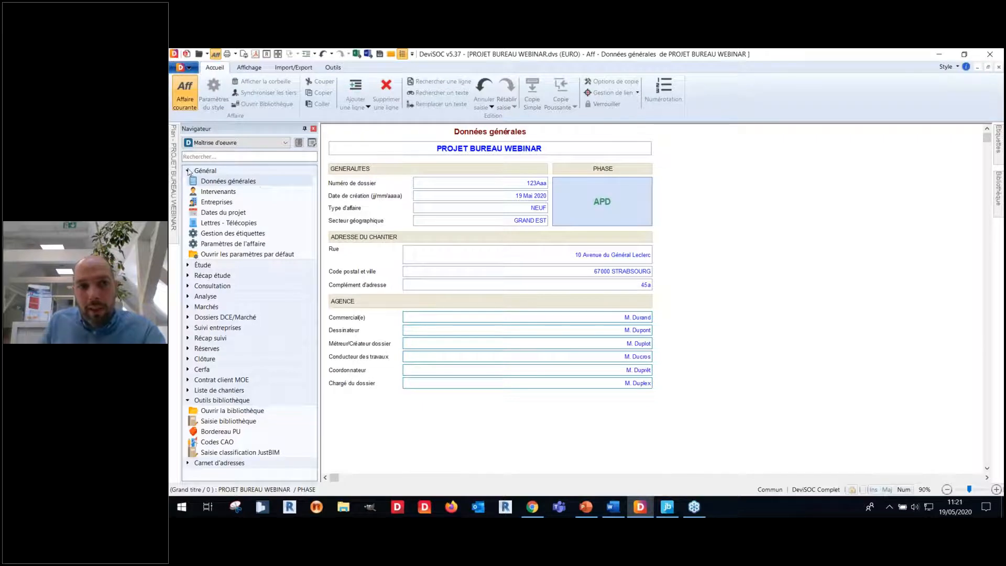
- Look through the documents offered in the Étude and Récap suivi groups, closing each group again
click(189, 170)
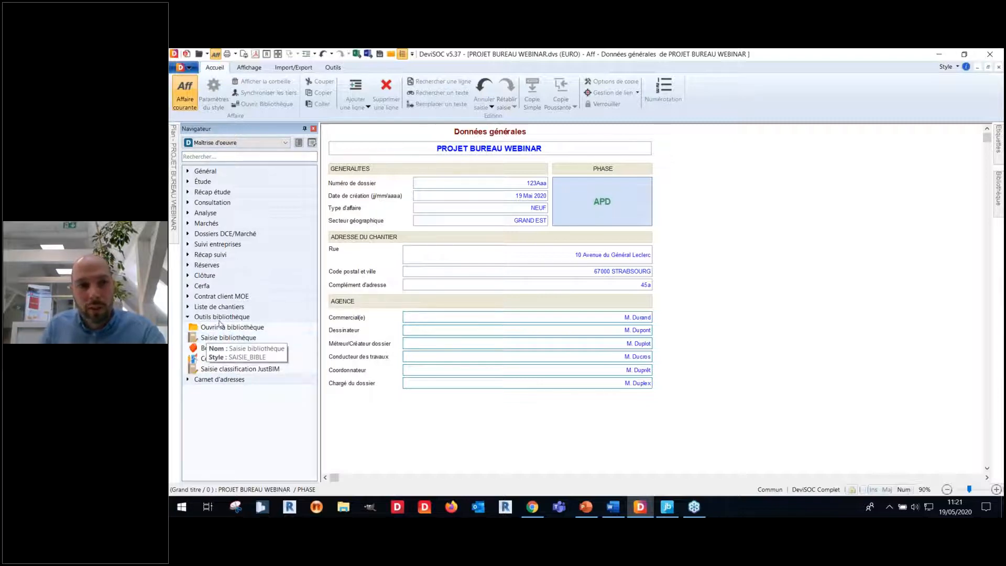
click(186, 182)
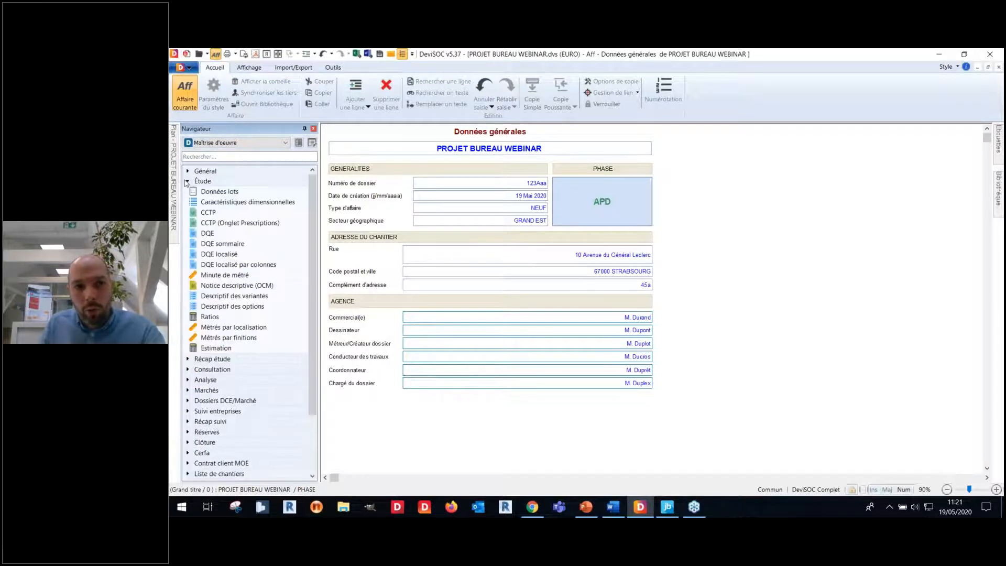
click(188, 181)
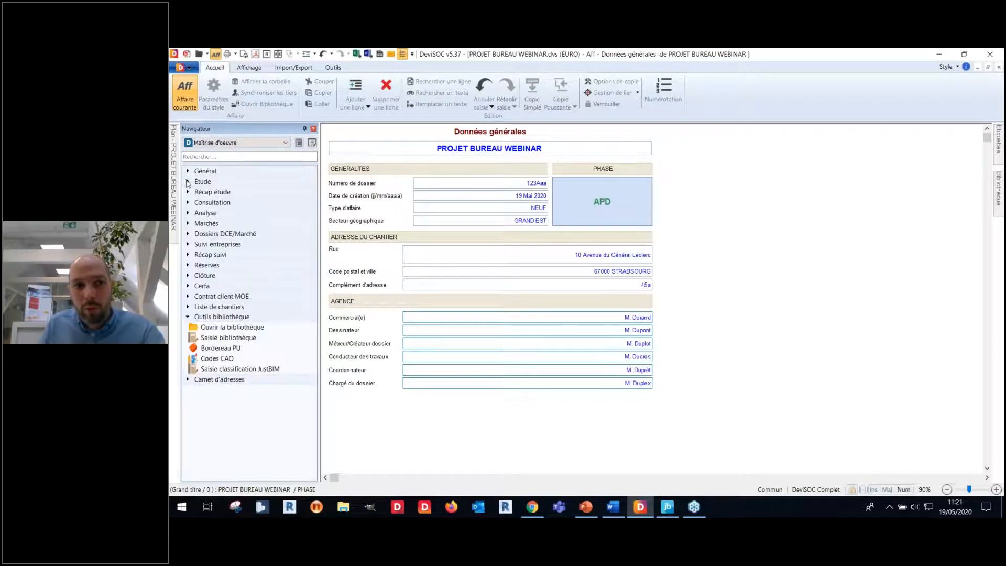
click(188, 254)
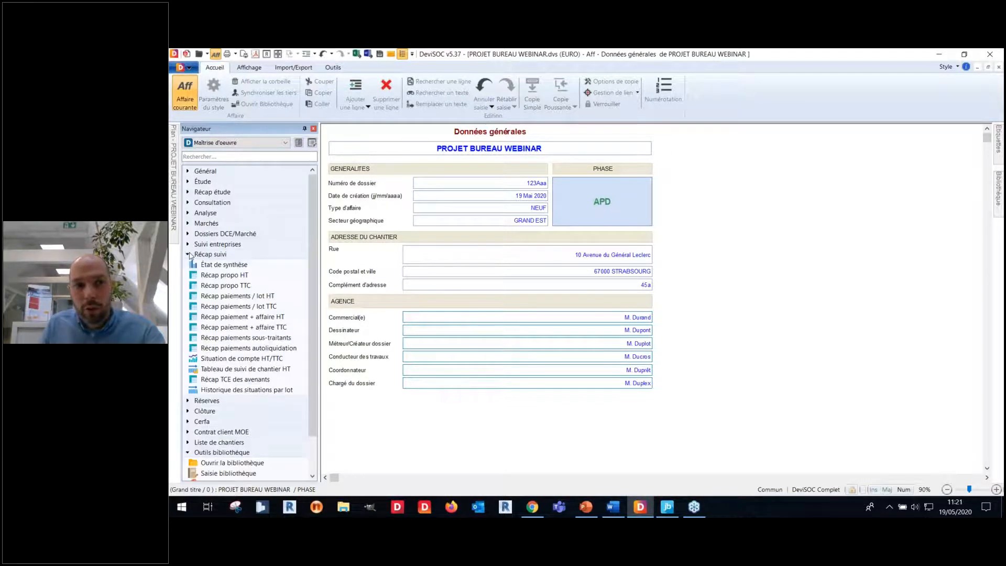
click(188, 255)
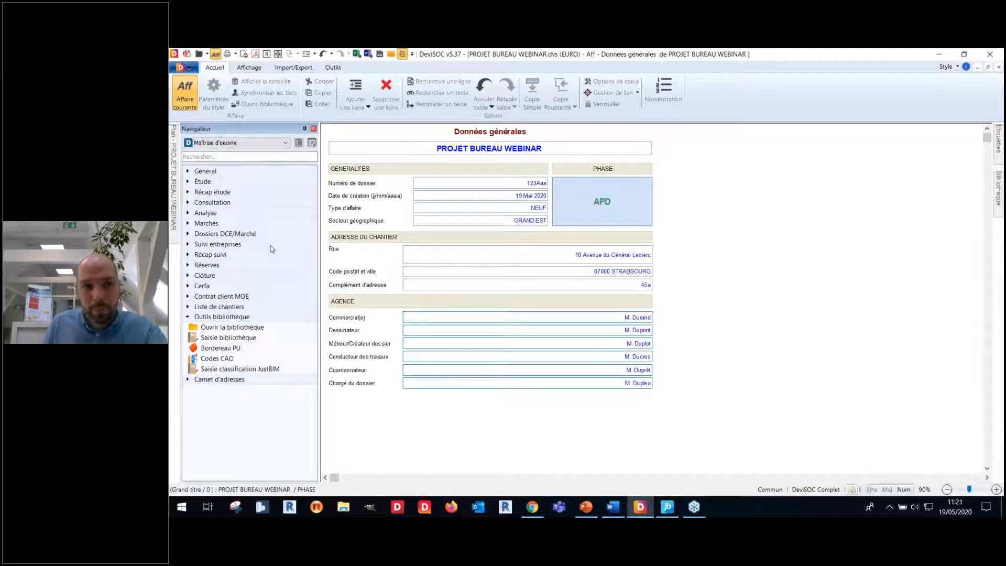
click(725, 234)
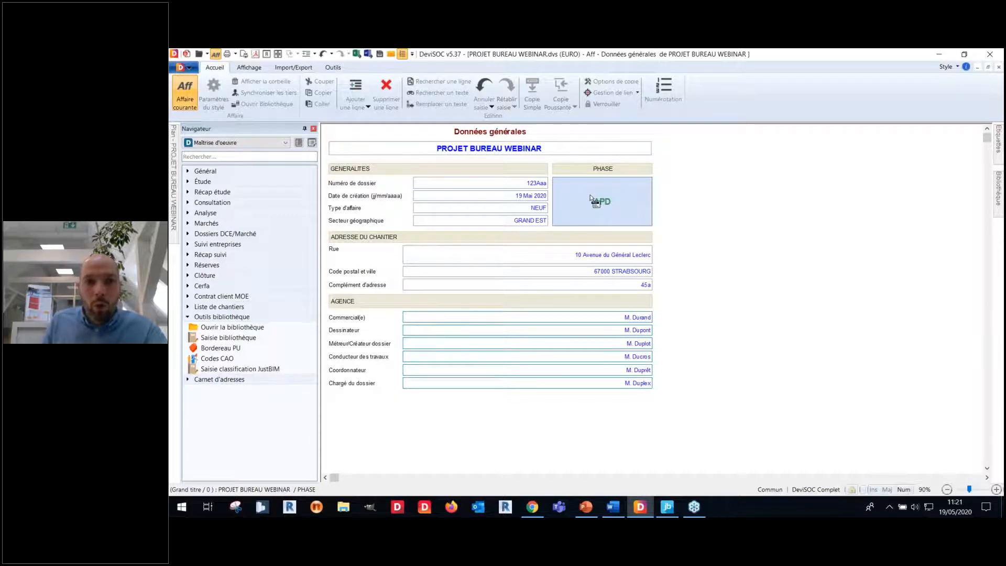
- Display the project's Intervenants list from the Général group
click(188, 172)
click(204, 192)
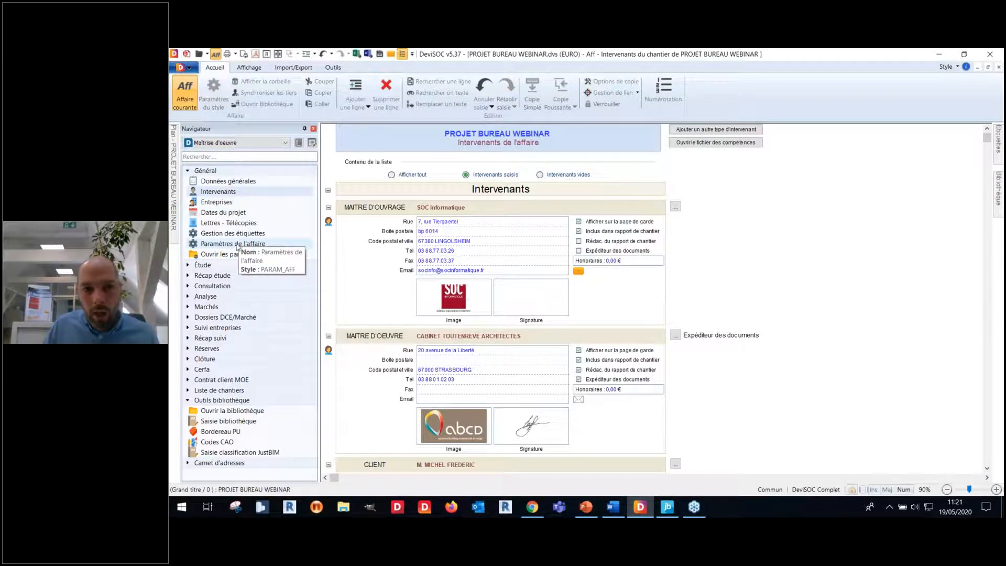
- Expand the Étude group, collapse Général and open the project's CCTP document
click(189, 266)
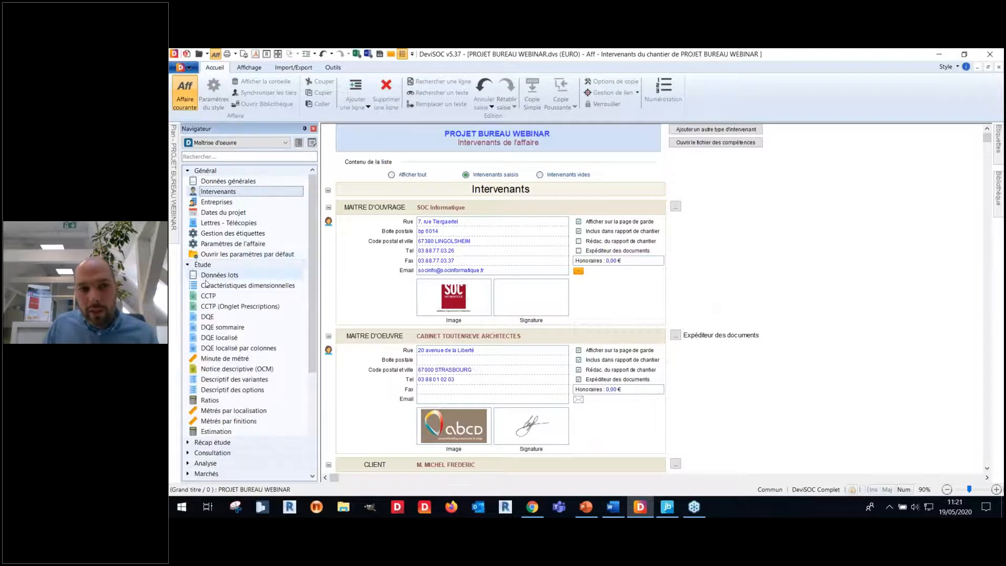
click(188, 171)
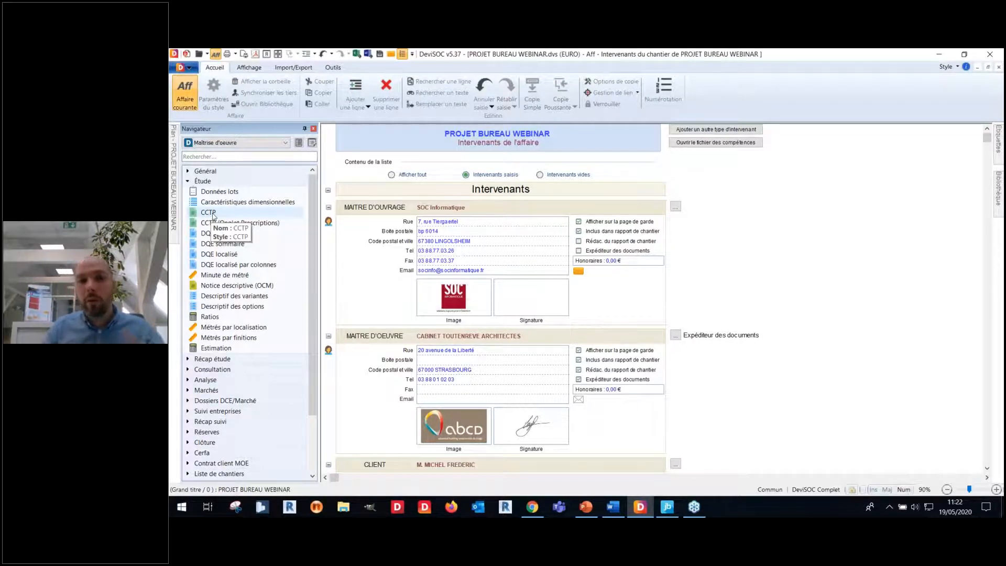
click(209, 213)
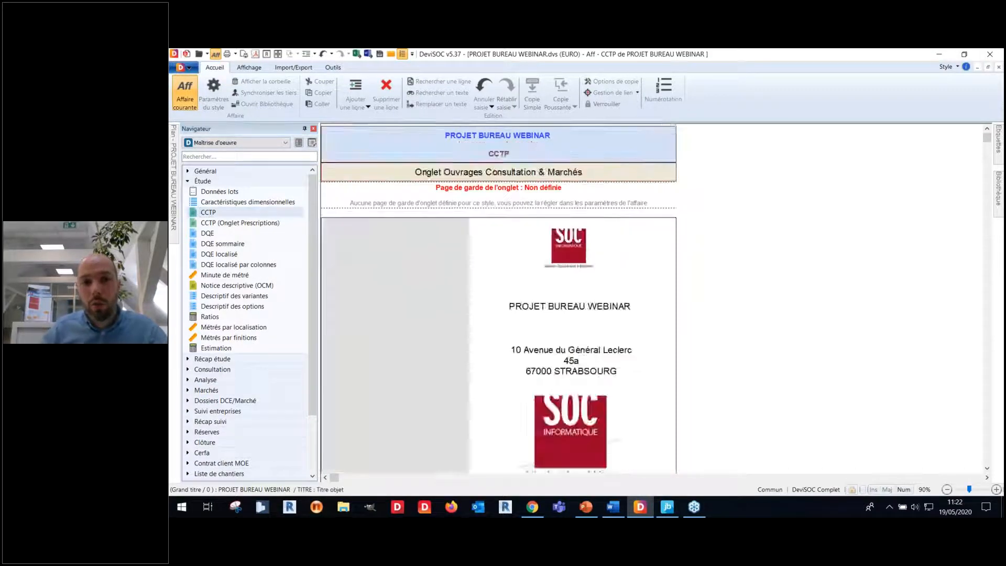
- On the TERRASSEMENT GROS-OEUVRE cover page of the CCTP, set the lot number to 1 and the date to 19/05/2020
scroll(408, 289, down, 5)
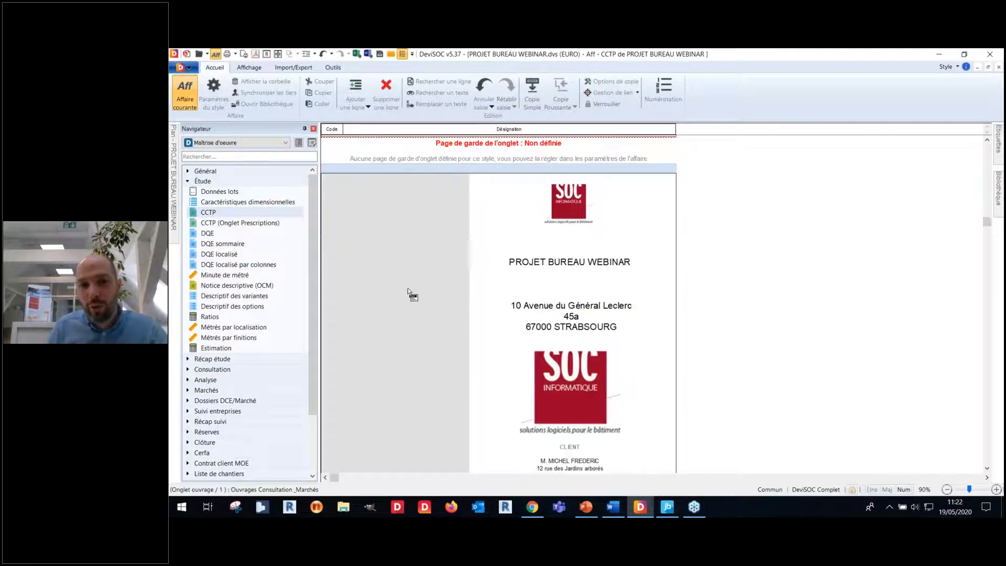
scroll(445, 293, up, 1)
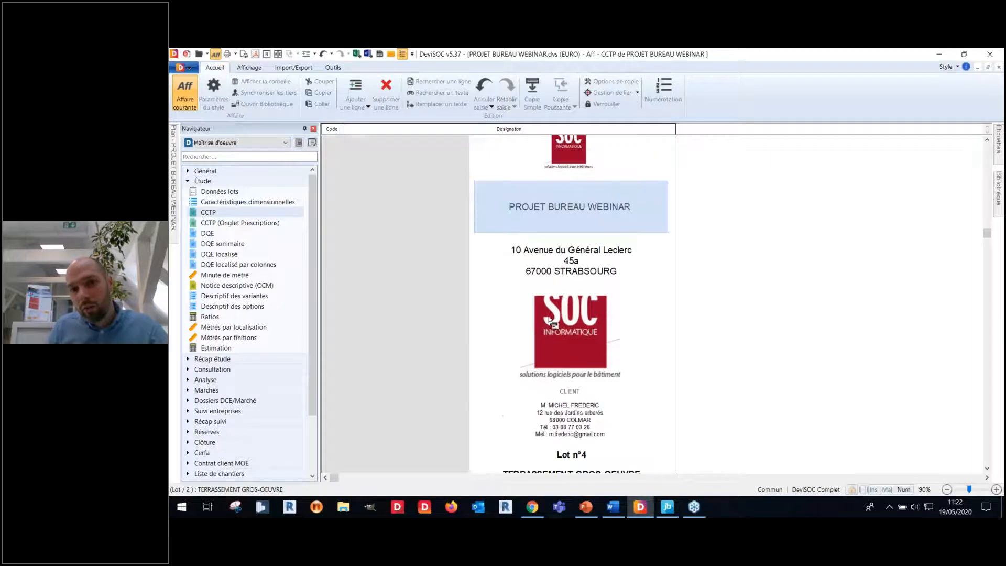
scroll(607, 199, up, 2)
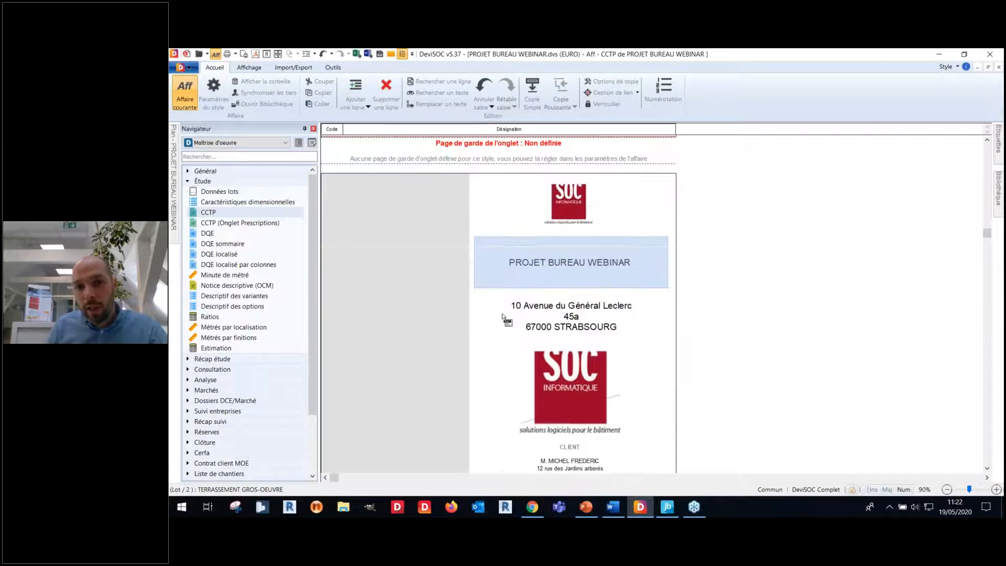
scroll(462, 301, down, 2)
scroll(462, 305, down, 4)
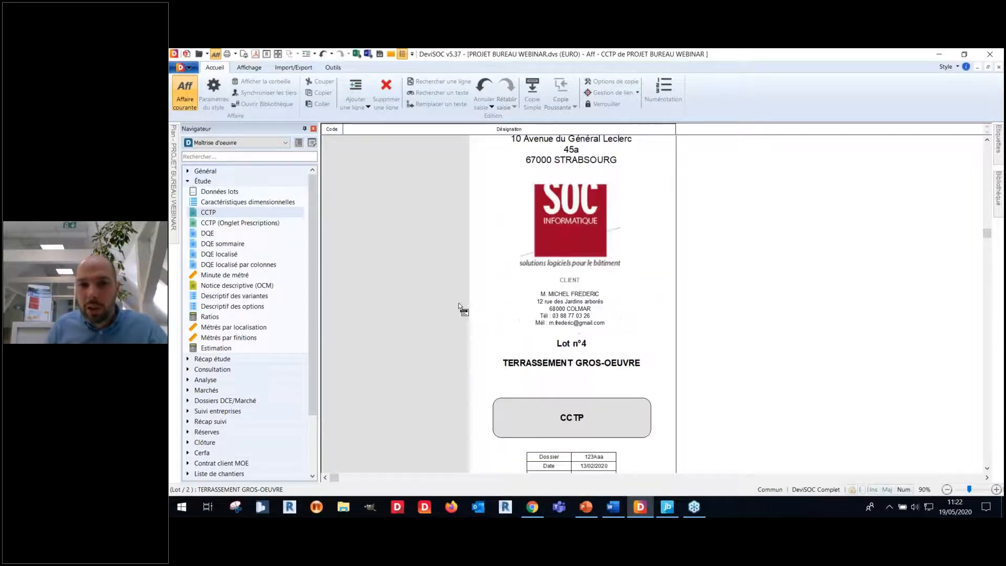
scroll(457, 304, down, 2)
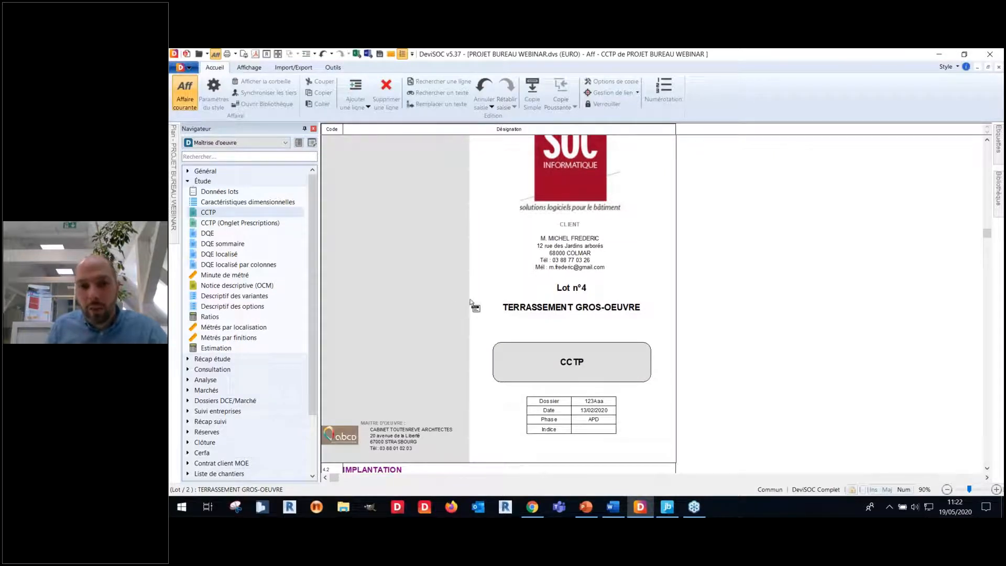
double_click(578, 288)
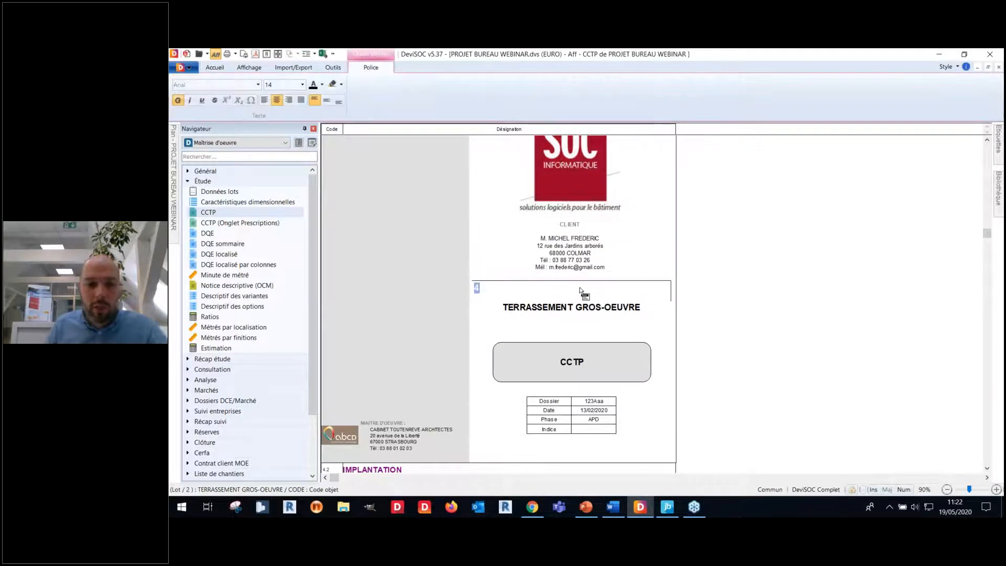
text(1)
key(Return)
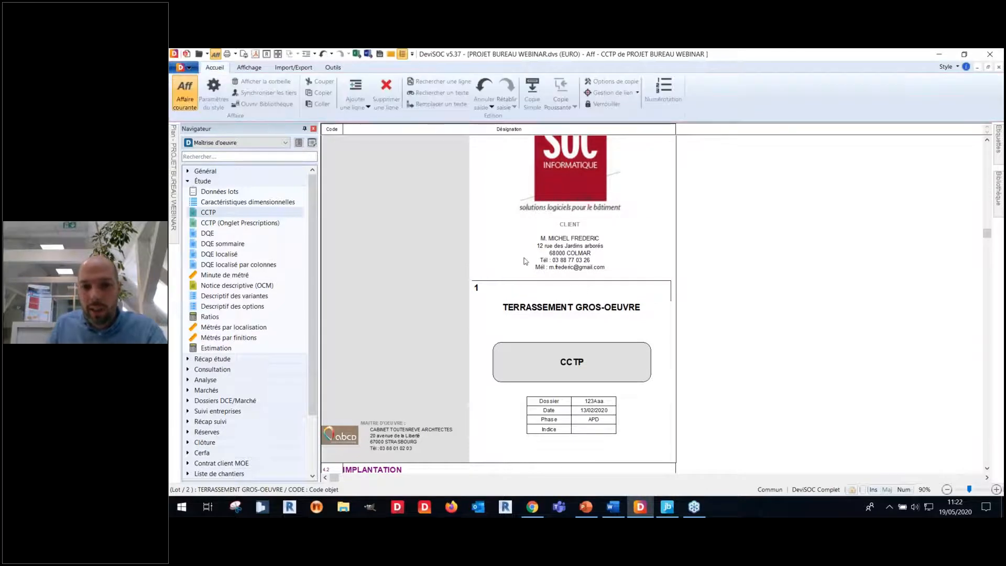
click(589, 411)
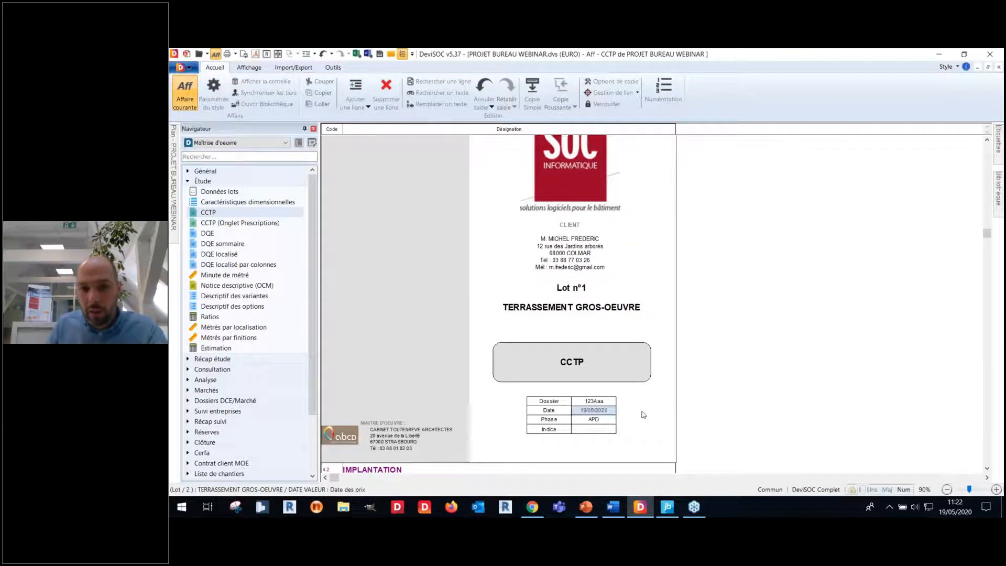
- Set DossierExemple.jpg as the project image on the CCTP cover page and check the page in the print preview
click(581, 290)
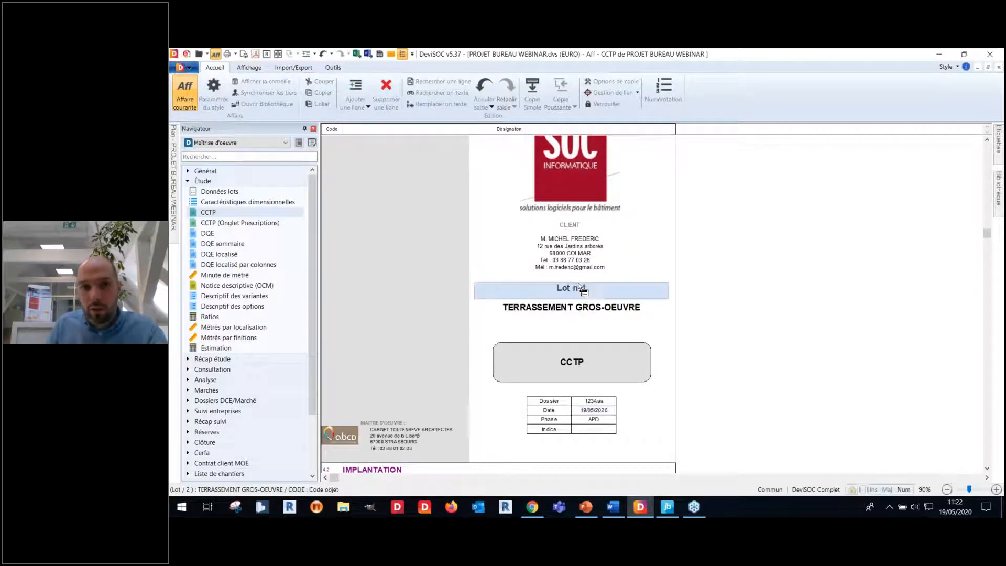
scroll(584, 255, up, 1)
double_click(584, 255)
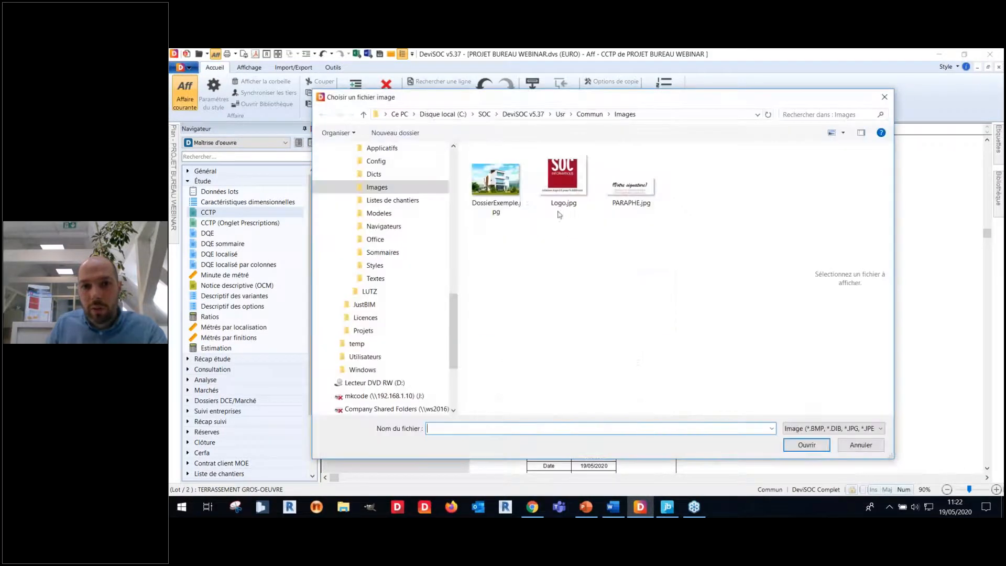
click(516, 194)
click(806, 444)
click(583, 344)
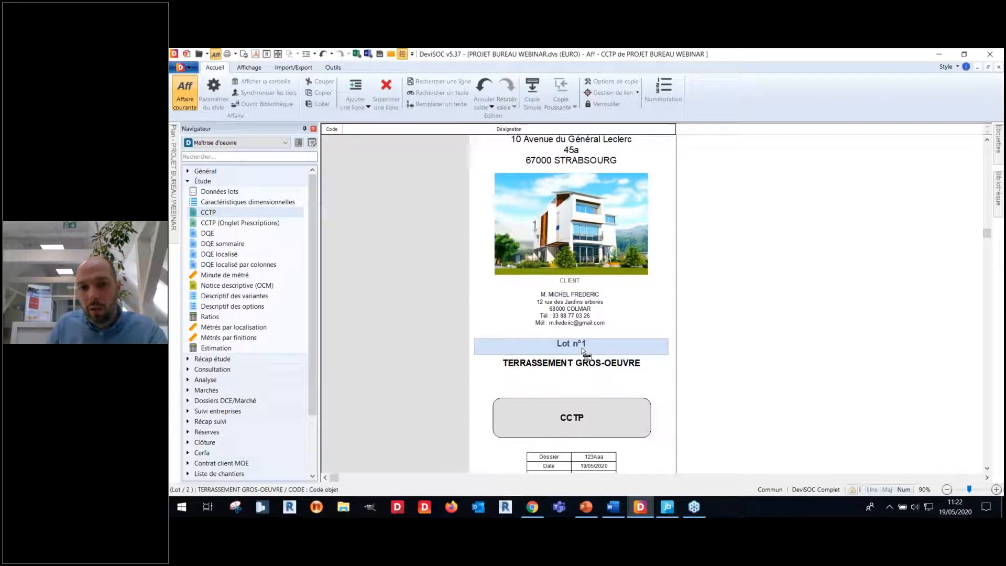
click(245, 54)
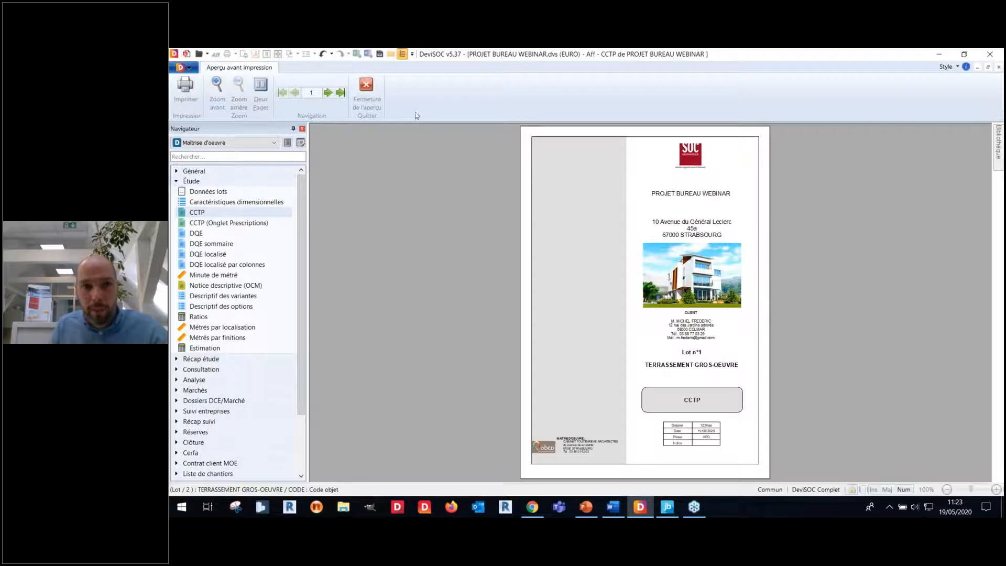
click(366, 88)
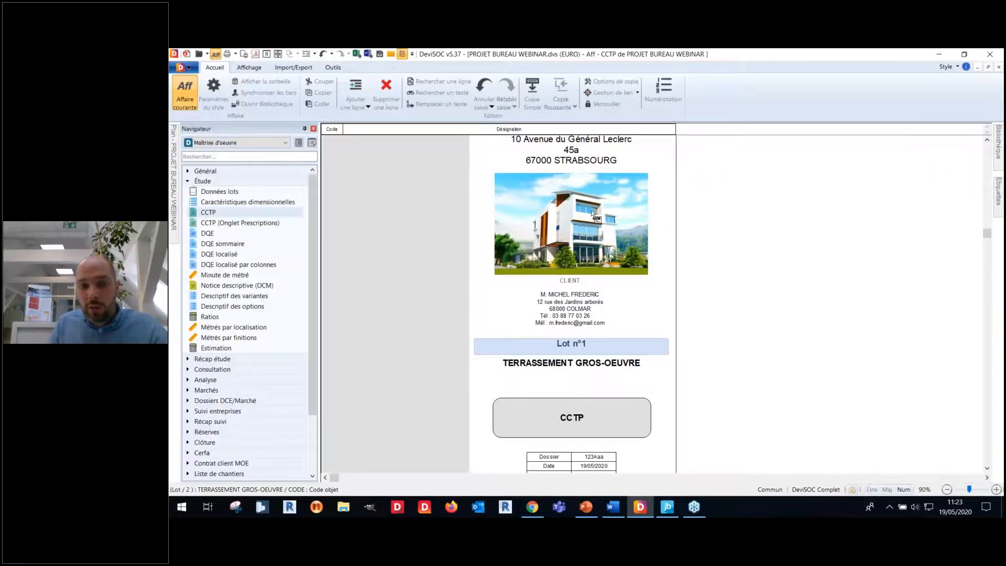
- Examine the IMPLANTATION chapter of the CCTP and the description text of its Installation de chantier item
scroll(565, 202, down, 3)
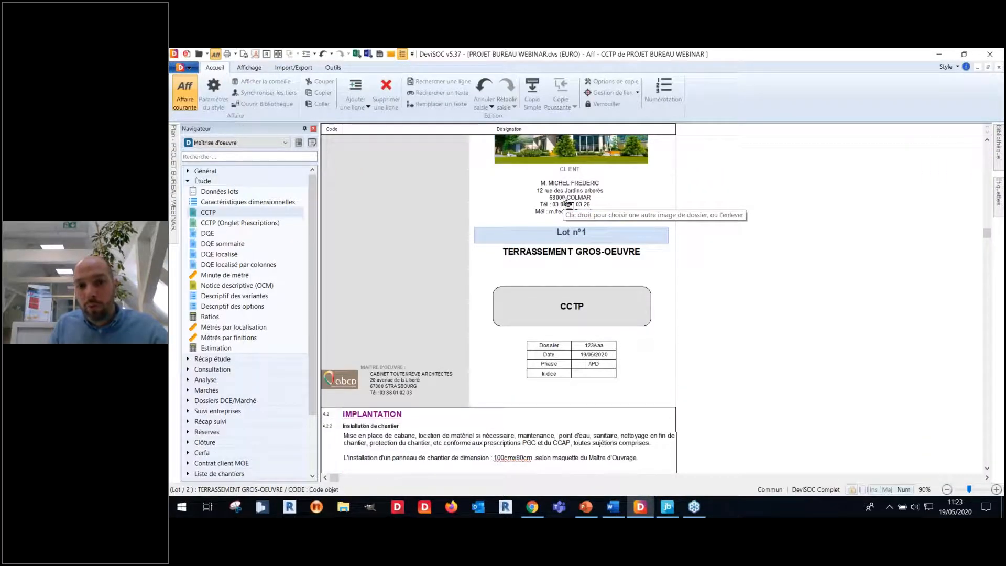
scroll(566, 201, down, 2)
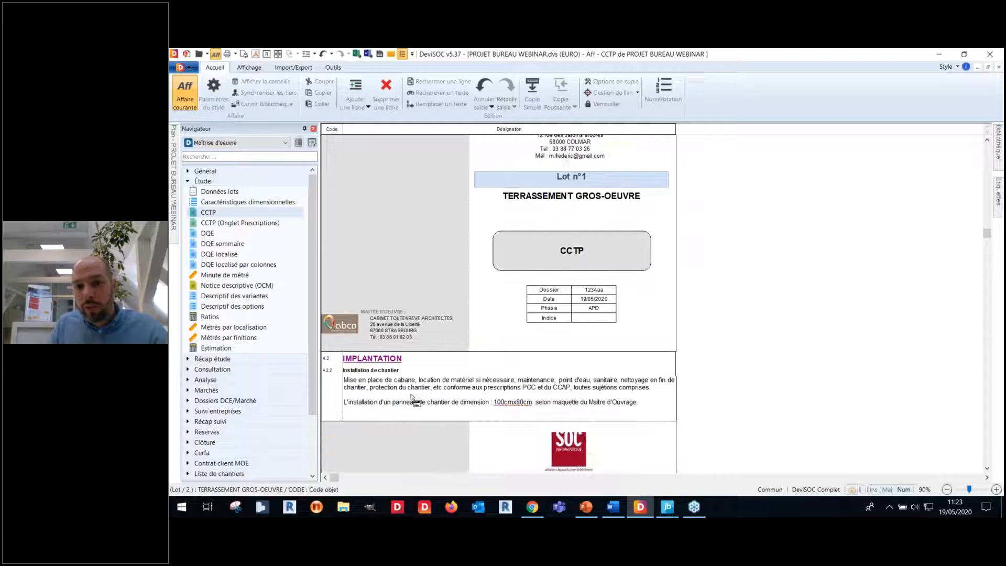
click(395, 361)
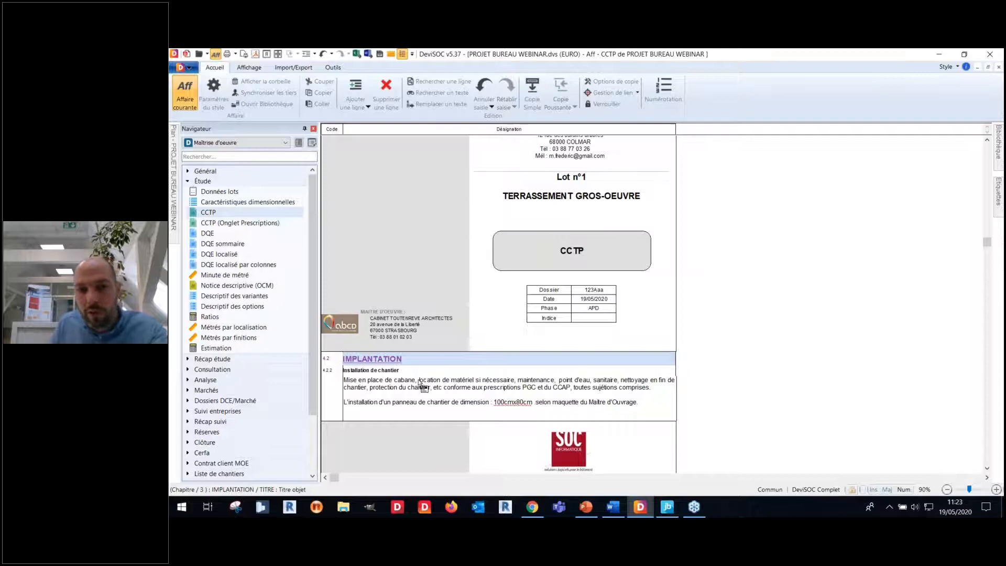
scroll(432, 361, up, 2)
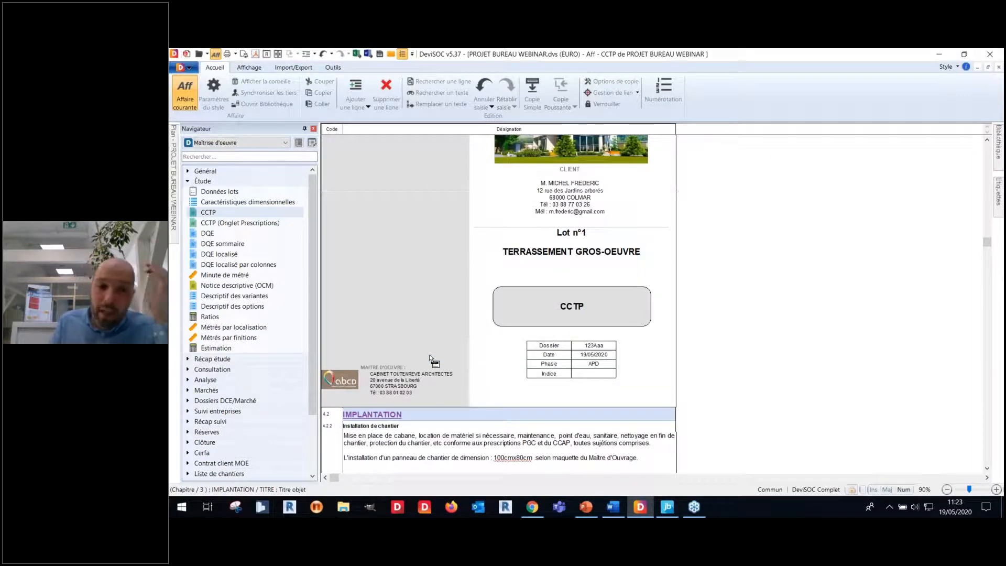
scroll(433, 361, down, 2)
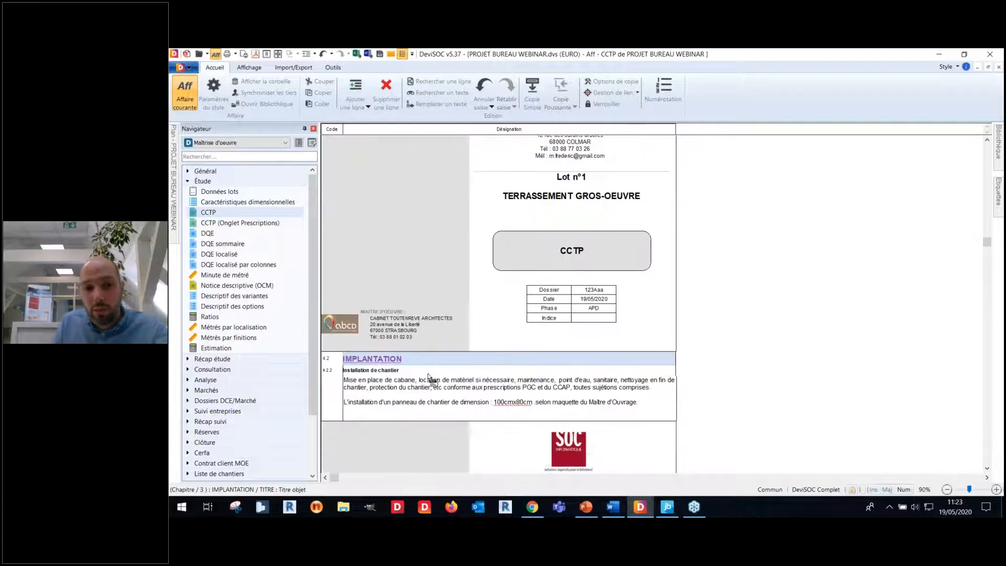
click(428, 386)
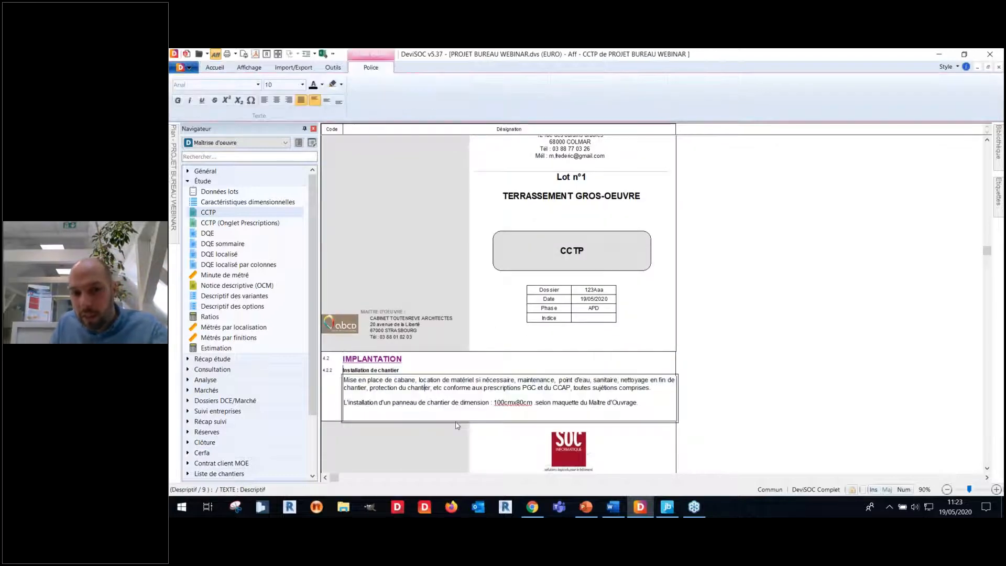
key(Escape)
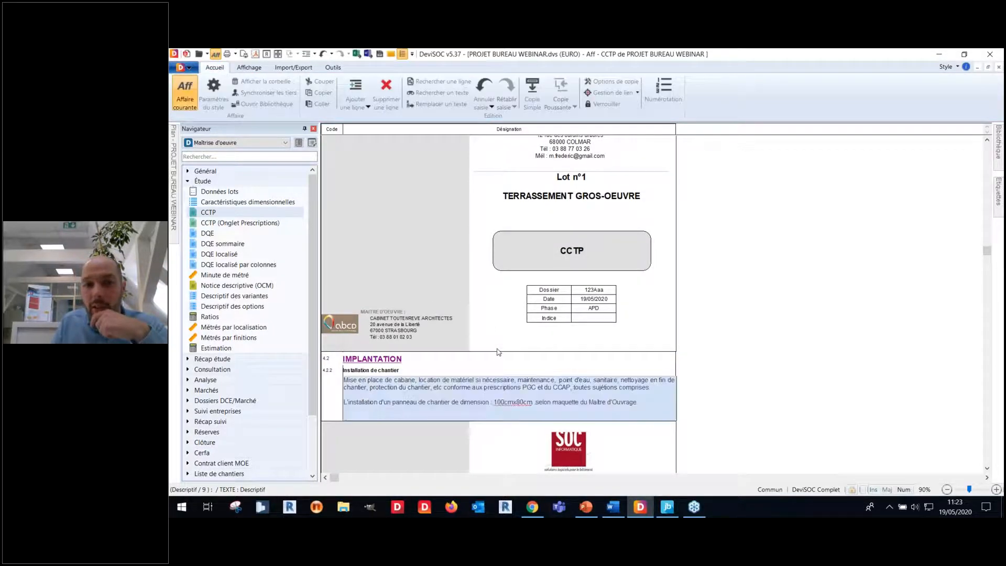
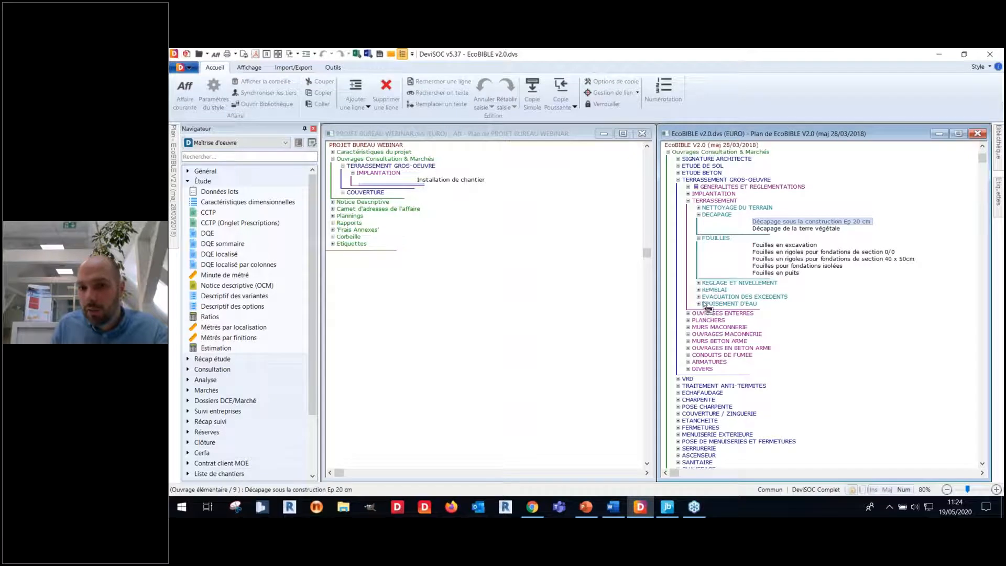
- Push-copy Décapage sous la construction Ep 20 cm, Fouilles en excavation, Fouilles pour fondations isolées and Réglage et nivellement fond fouille into the project, expanding their chapters
drag(701, 285, 467, 325)
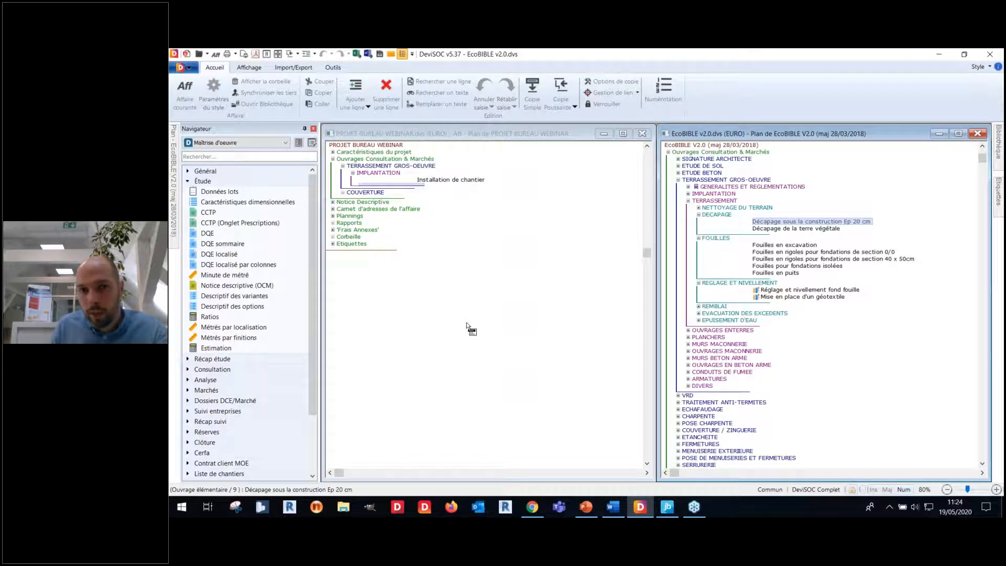
drag(467, 325, 710, 296)
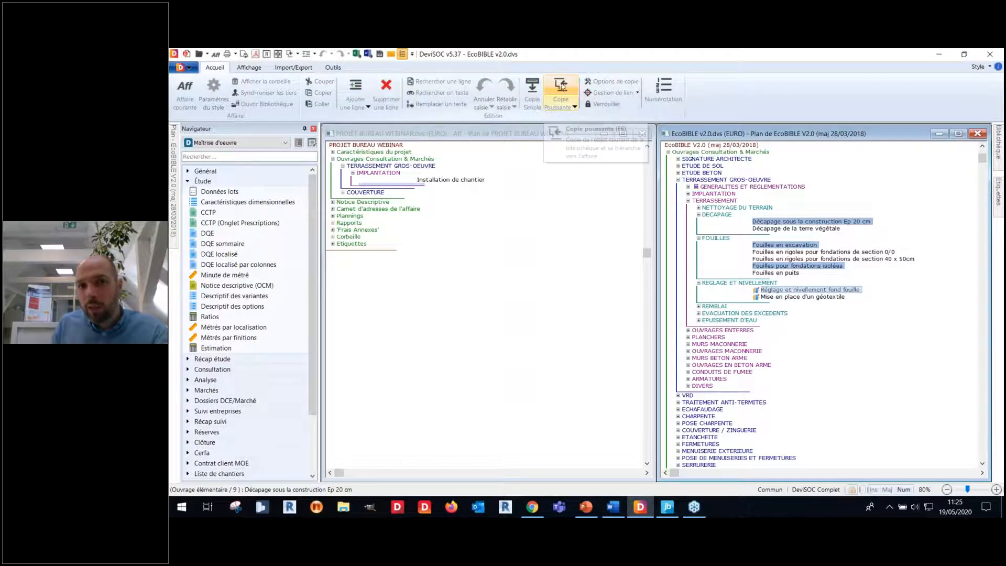
click(560, 89)
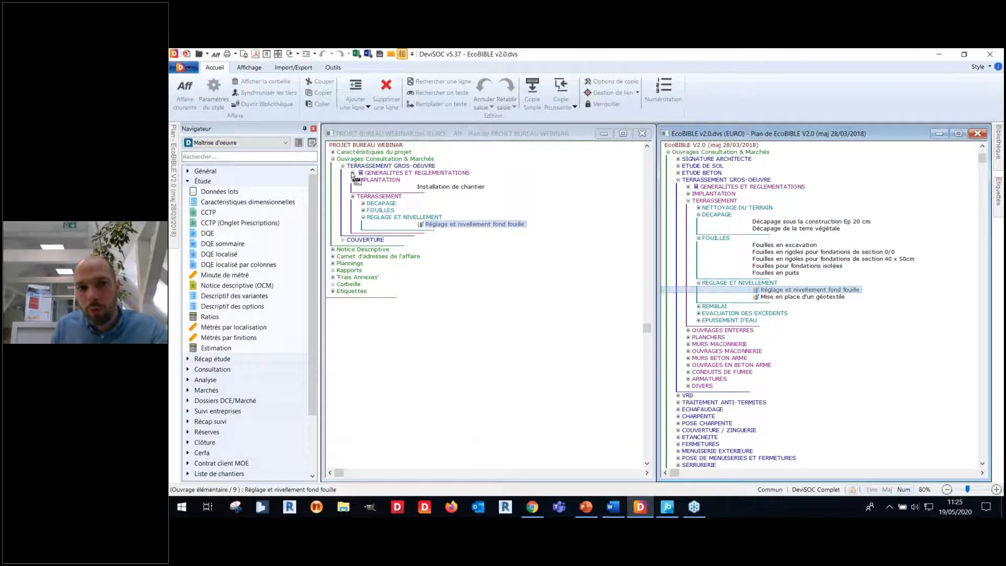
click(363, 204)
click(363, 220)
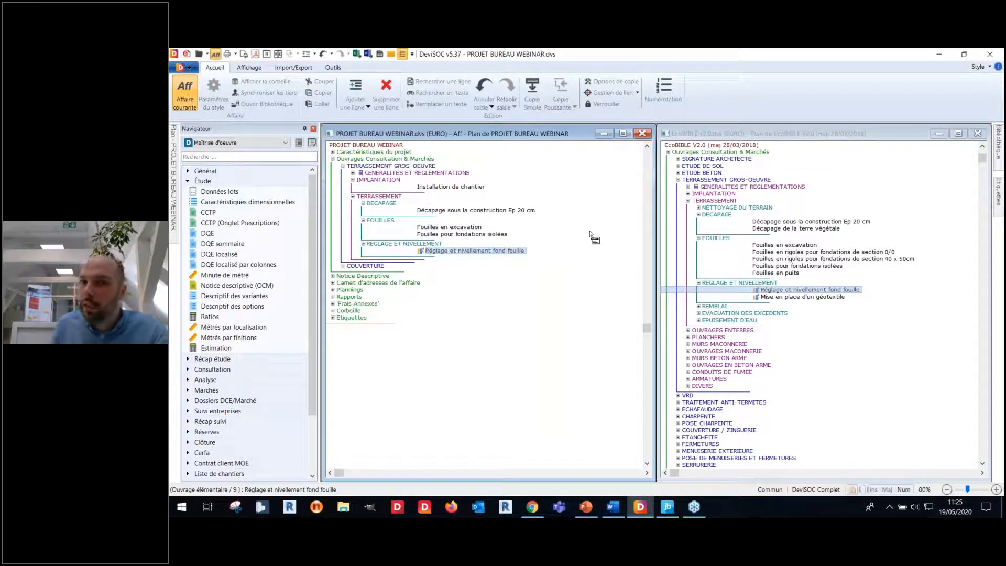
- Copy Décapage de la terre végétale from the library into the project's DECAPAGE chapter, moving it to FOUILLES and back
click(835, 229)
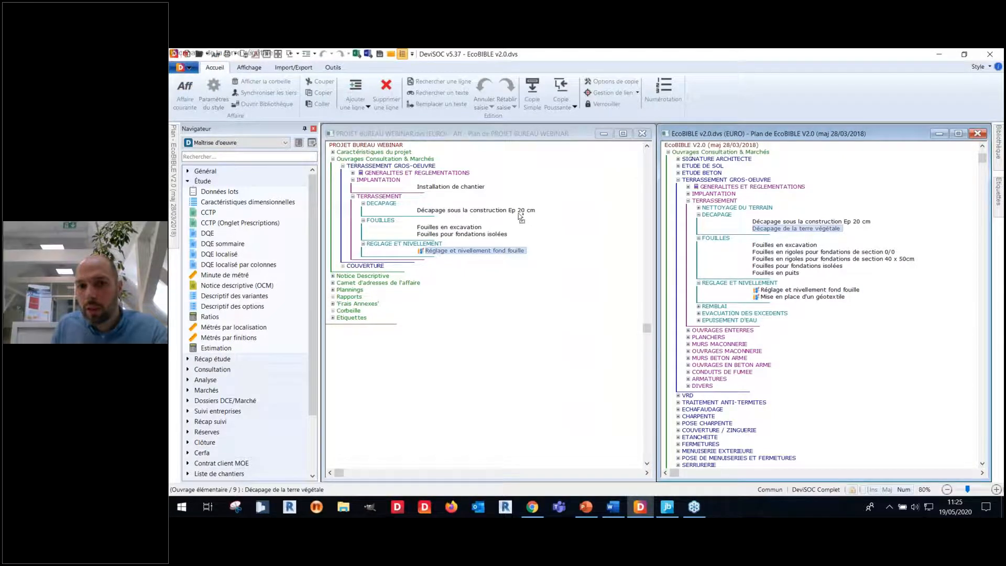
drag(523, 251, 523, 220)
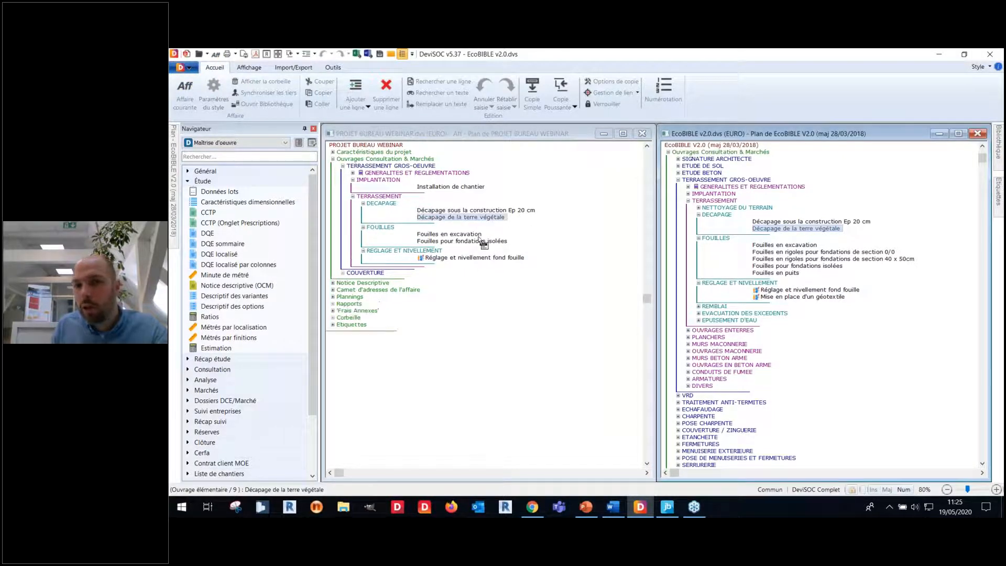
drag(491, 218, 492, 241)
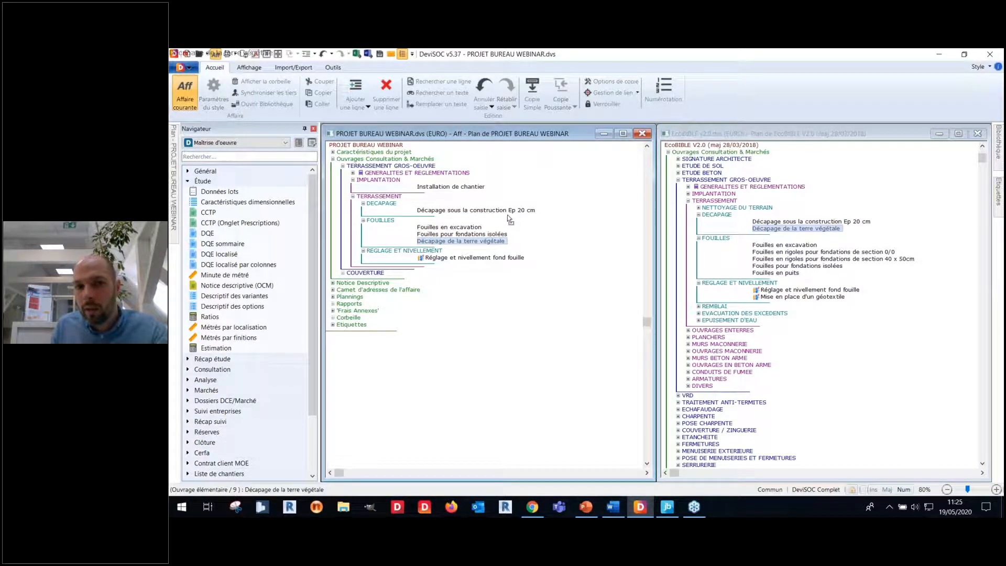
drag(509, 216, 509, 217)
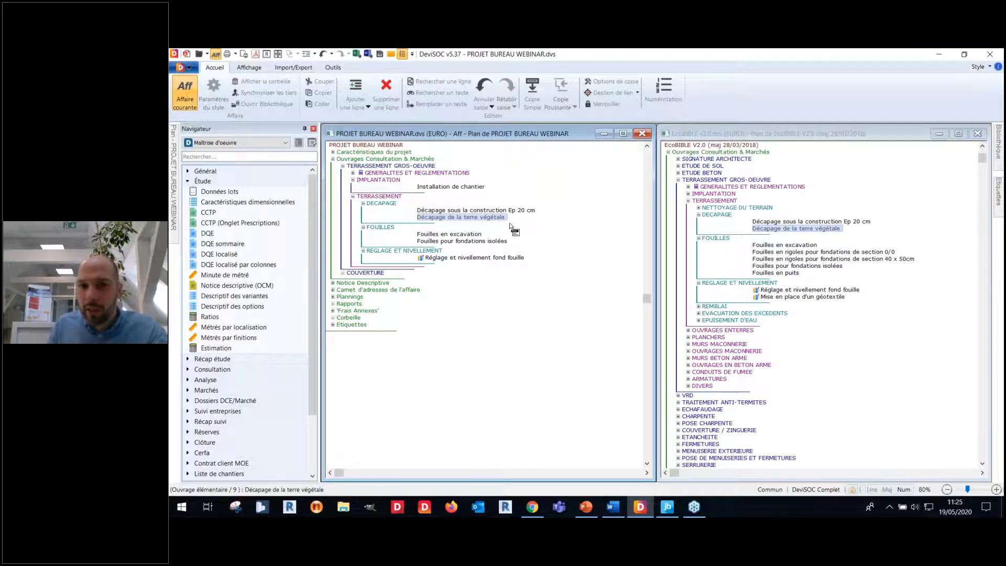
- Rename the project's first DECAPAGE item to Décapage sous la construction Ep 22 cm
double_click(527, 211)
click(525, 212)
key(BackSpace)
text(2)
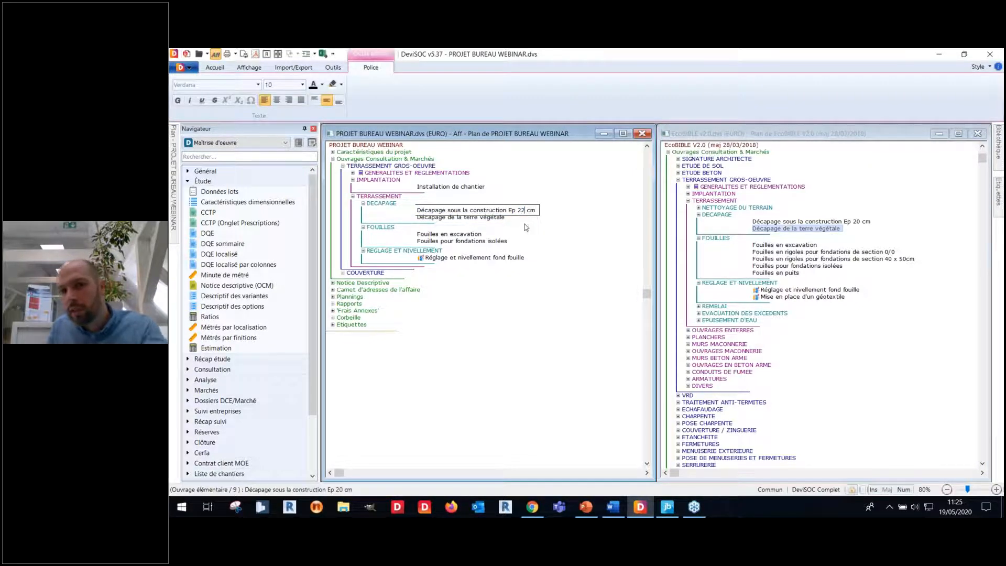
key(Return)
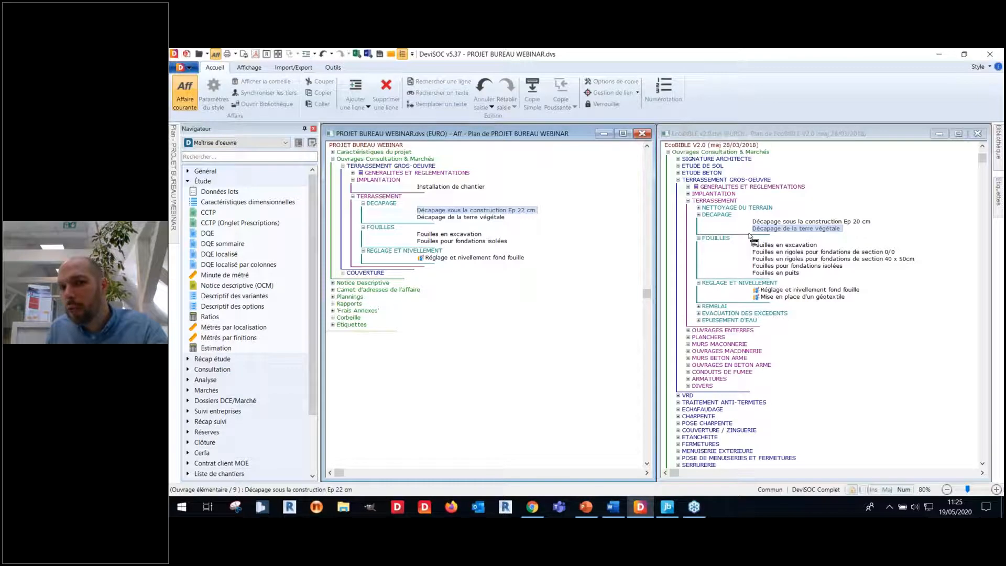
- Copy the project's Décapage sous la construction Ep 22 cm into the library's DECAPAGE chapter and open the library's detailed entry view
drag(650, 192, 827, 223)
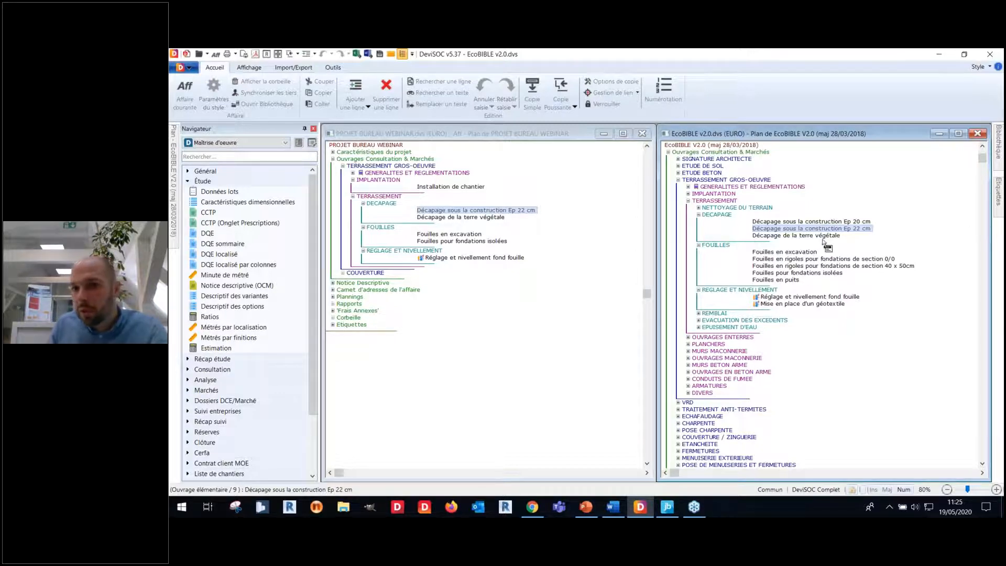
drag(823, 135, 642, 135)
click(804, 140)
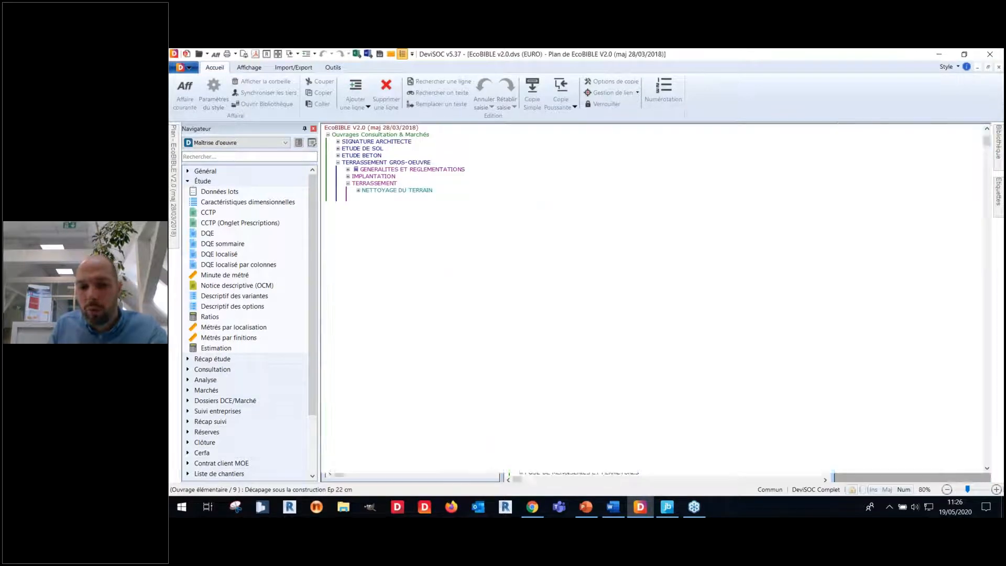
double_click(626, 251)
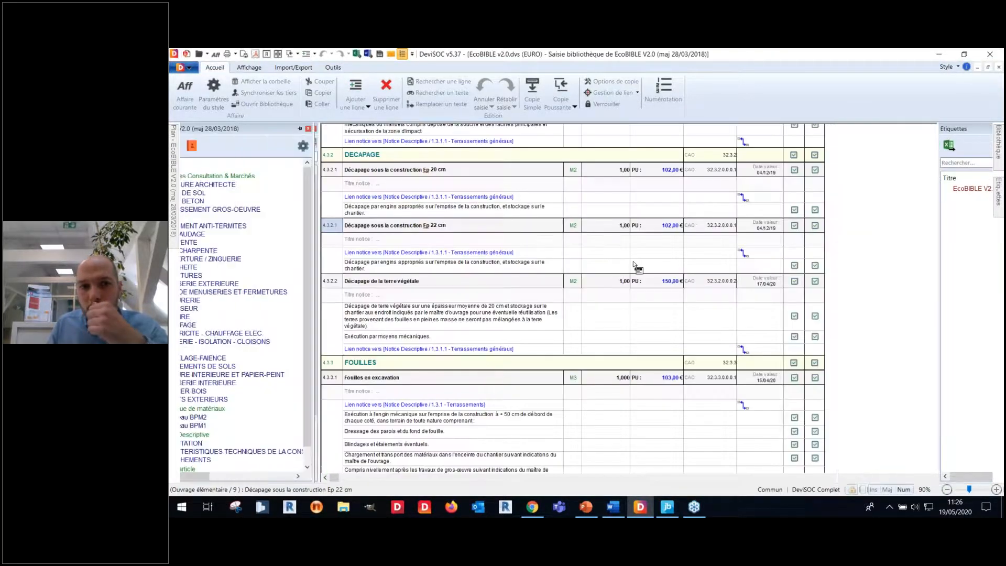
- View the units available for the library's Décapage sous la construction Ep 22 cm and close the list
click(483, 240)
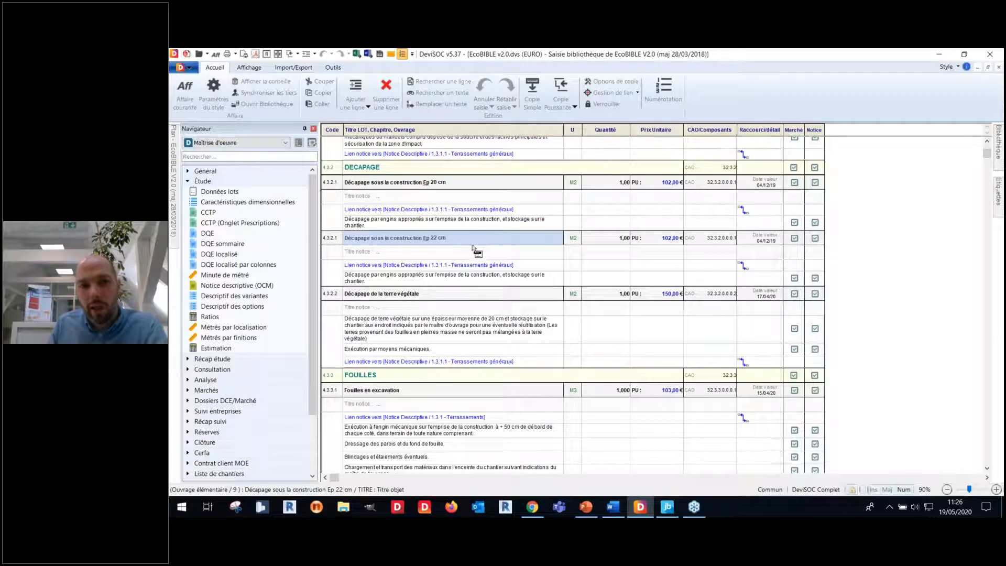
click(334, 237)
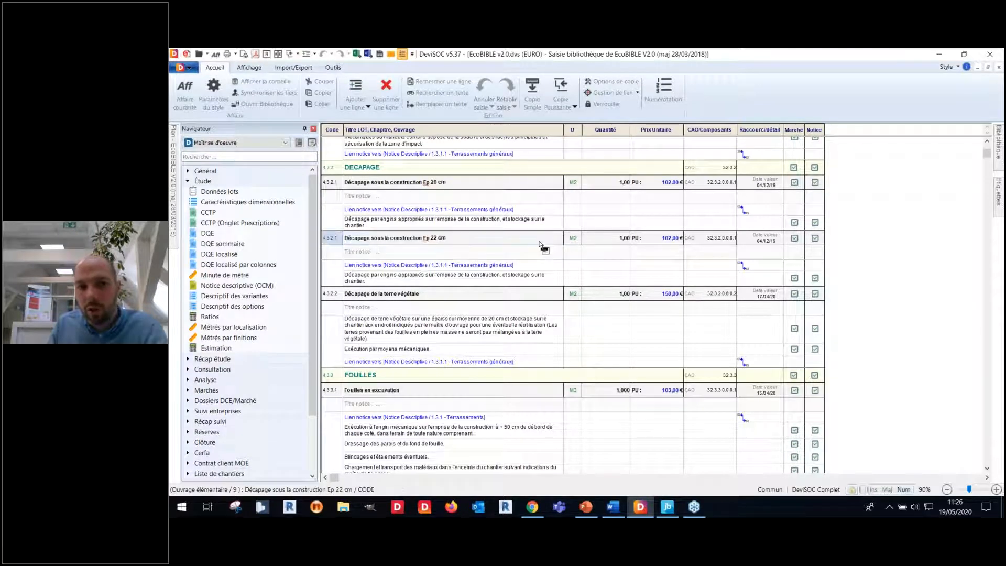
right_click(577, 239)
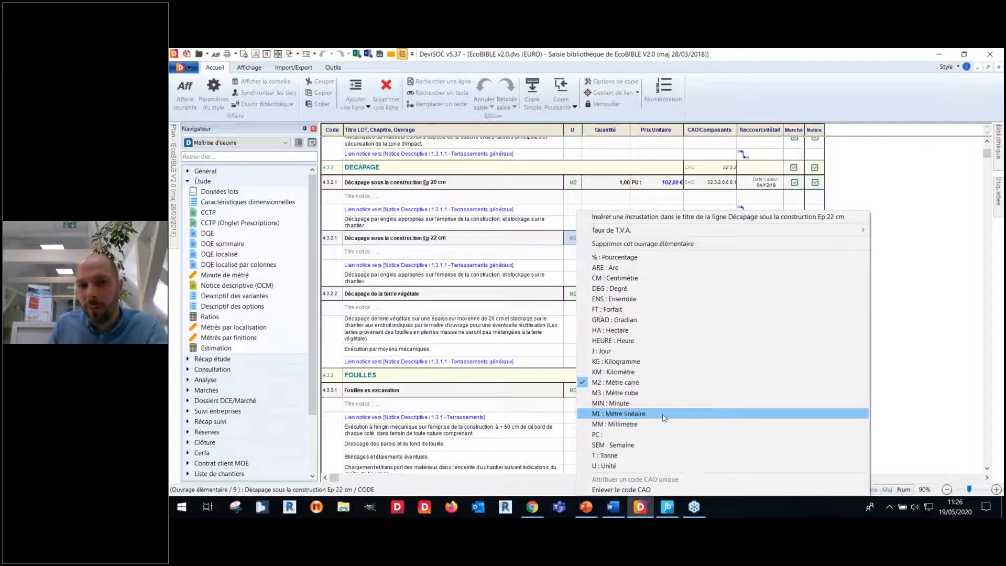
click(893, 313)
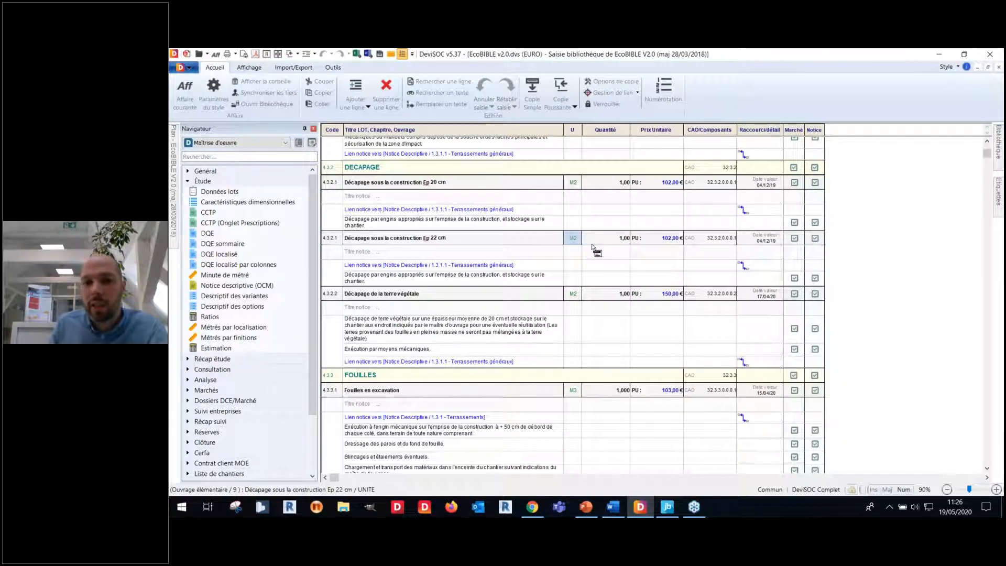
- Set the unit price of the library's Décapage sous la construction Ep 22 cm to 100 €
click(655, 238)
click(655, 238)
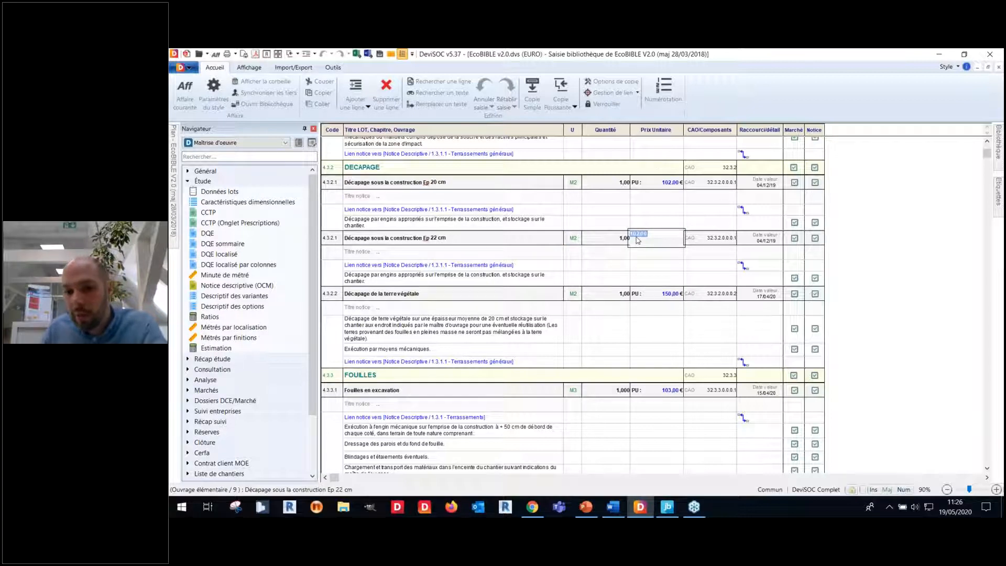
text(1)
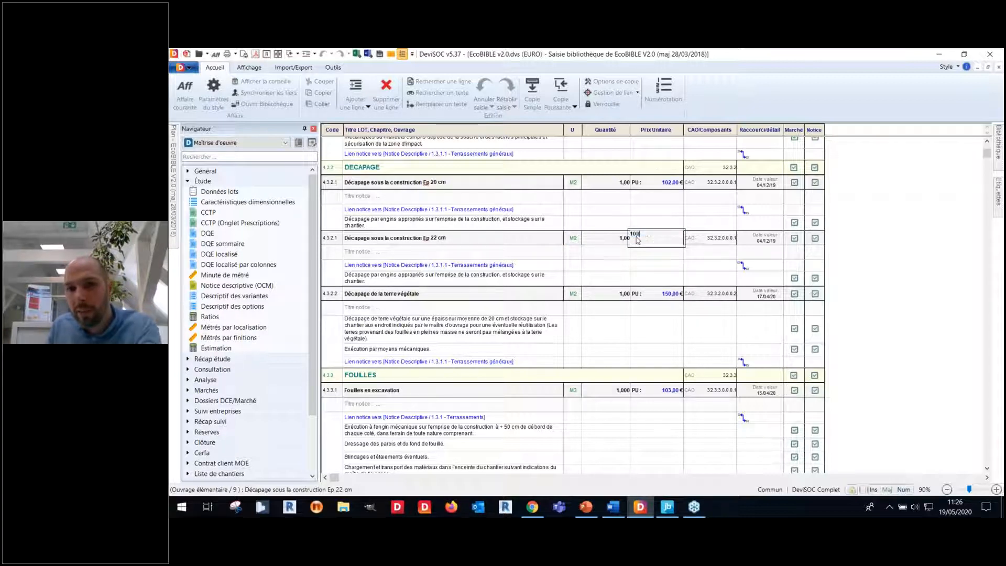
key(Return)
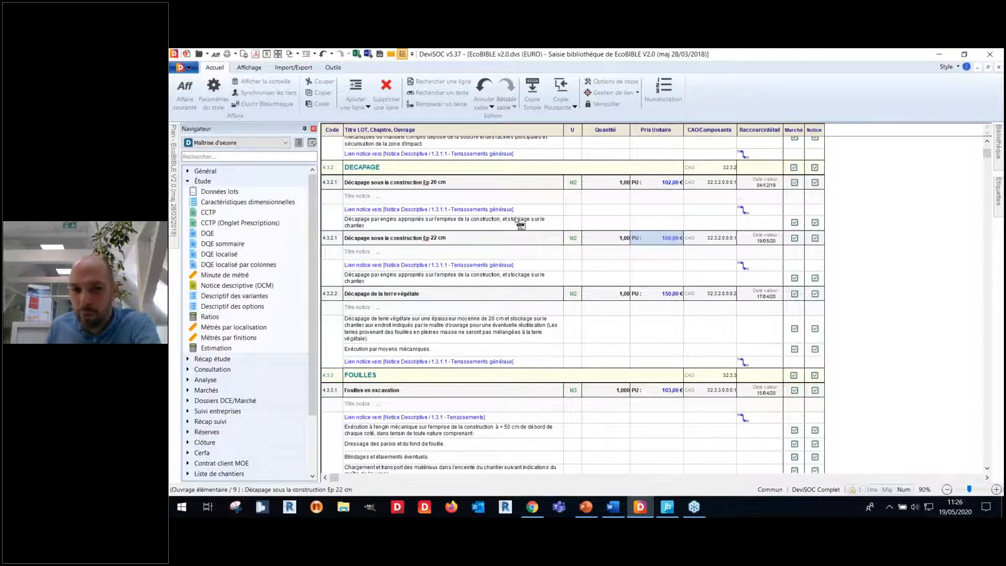
scroll(478, 215, down, 1)
scroll(479, 213, up, 1)
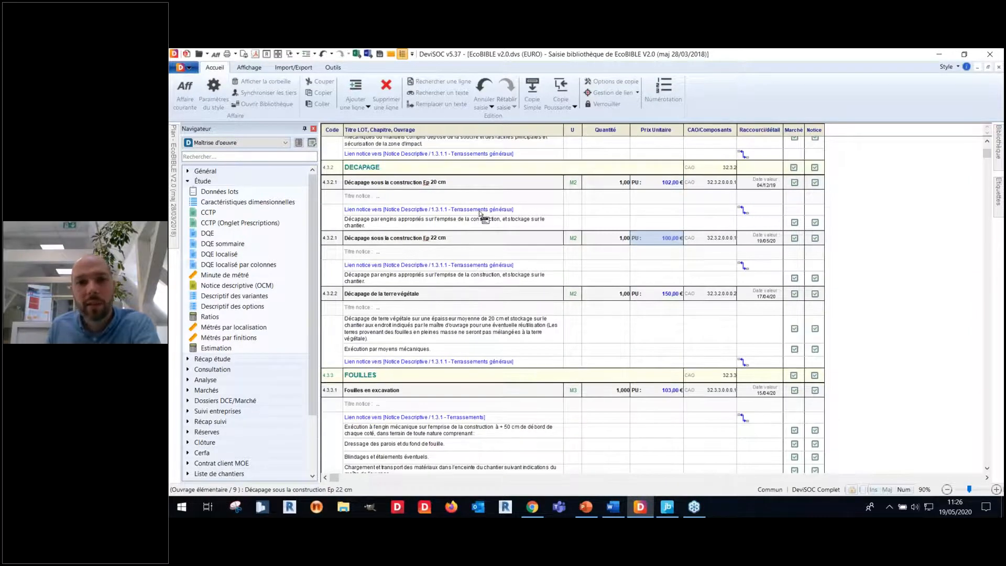
scroll(479, 213, up, 1)
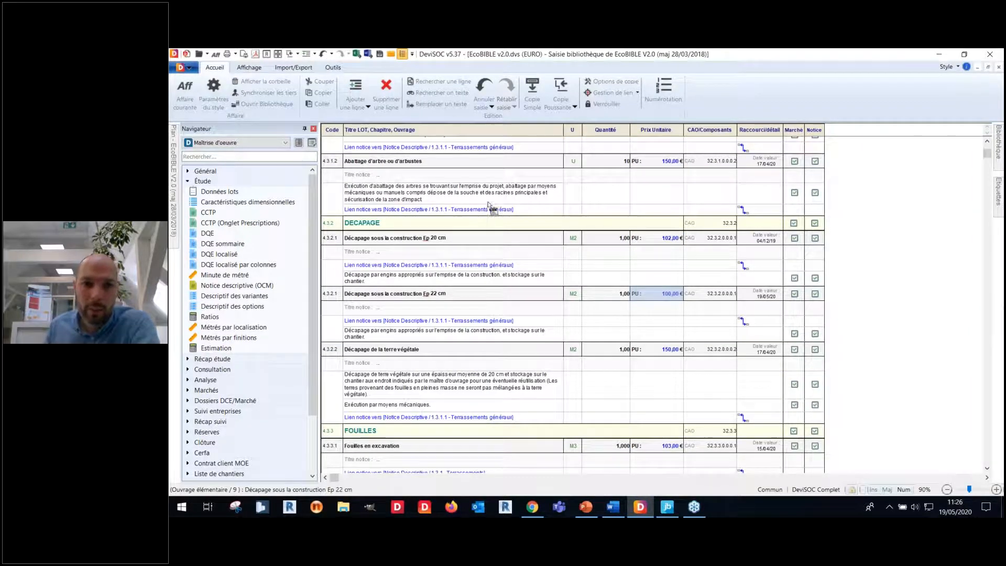
- Close the EcoBIBLE library's detailed entry view and its plan to return to the PROJET BUREAU WEBINAR plan
click(455, 162)
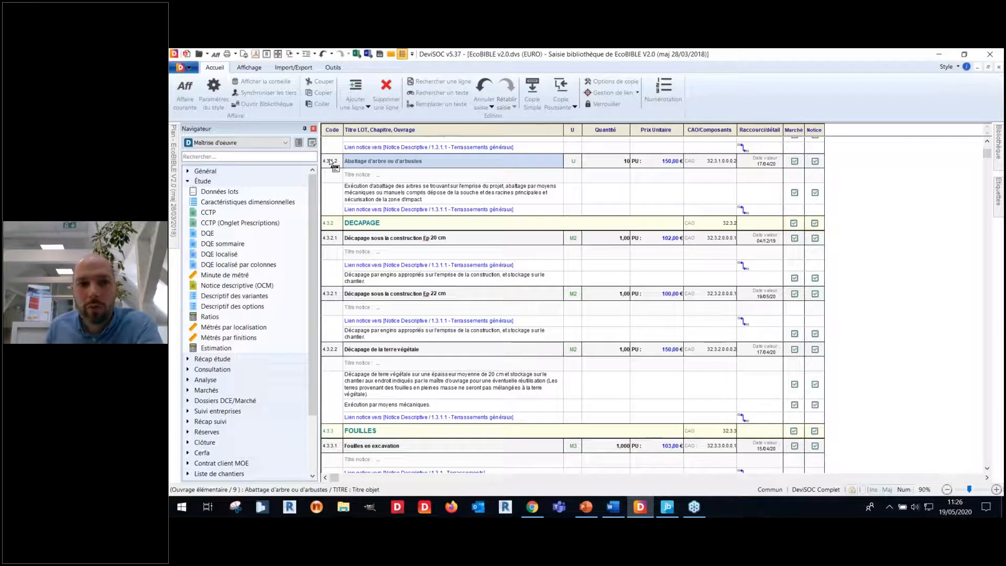
click(526, 198)
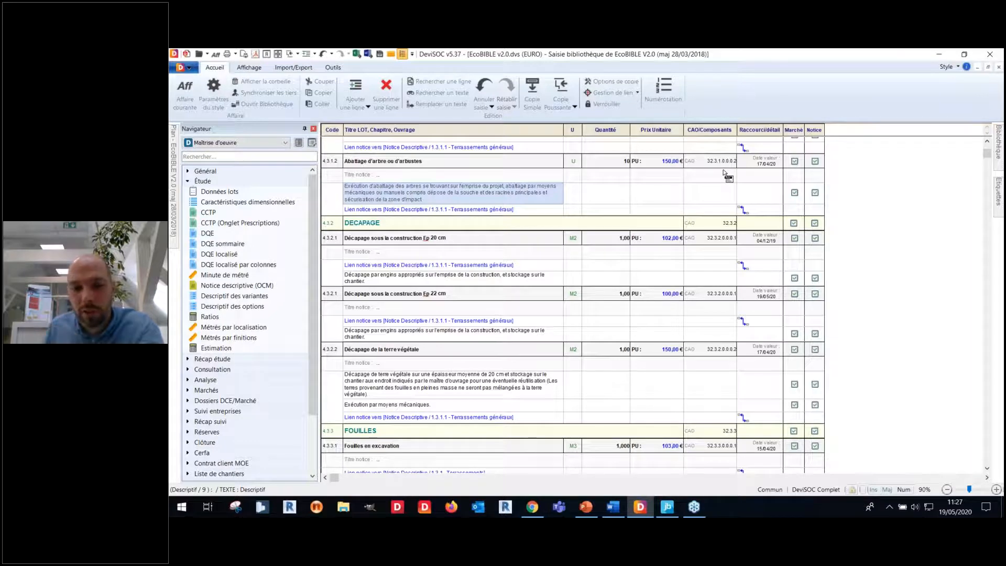
click(998, 67)
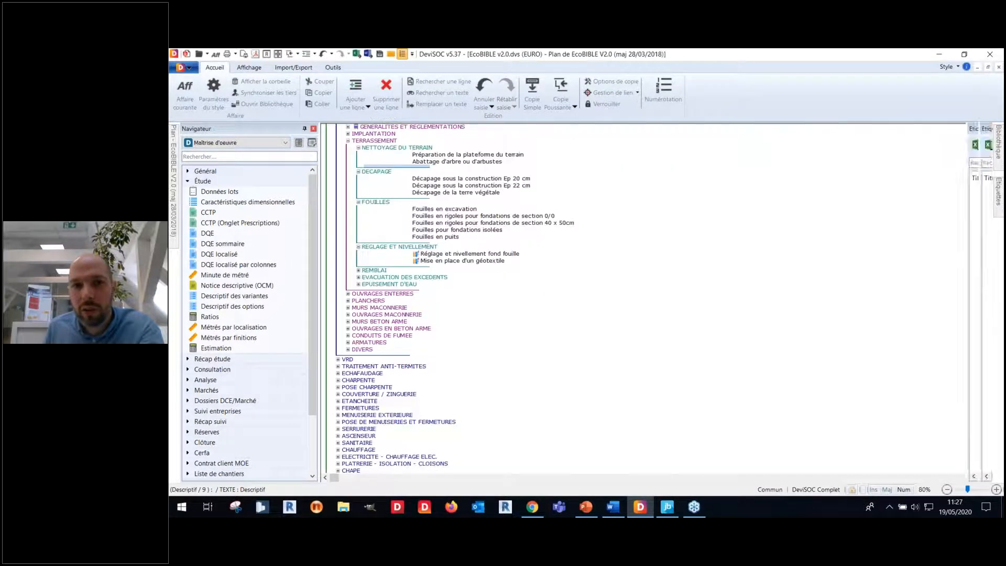
scroll(612, 249, up, 2)
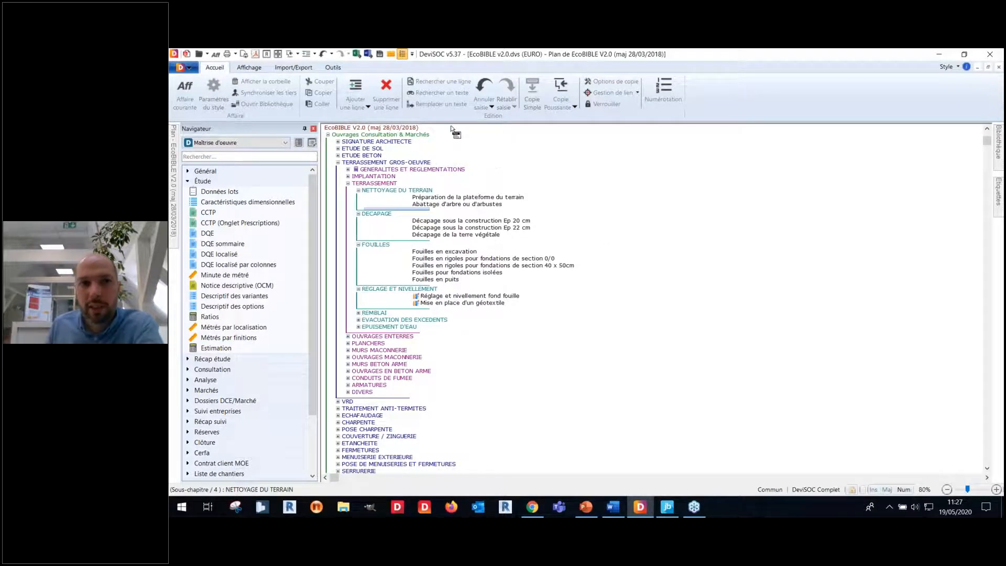
click(999, 90)
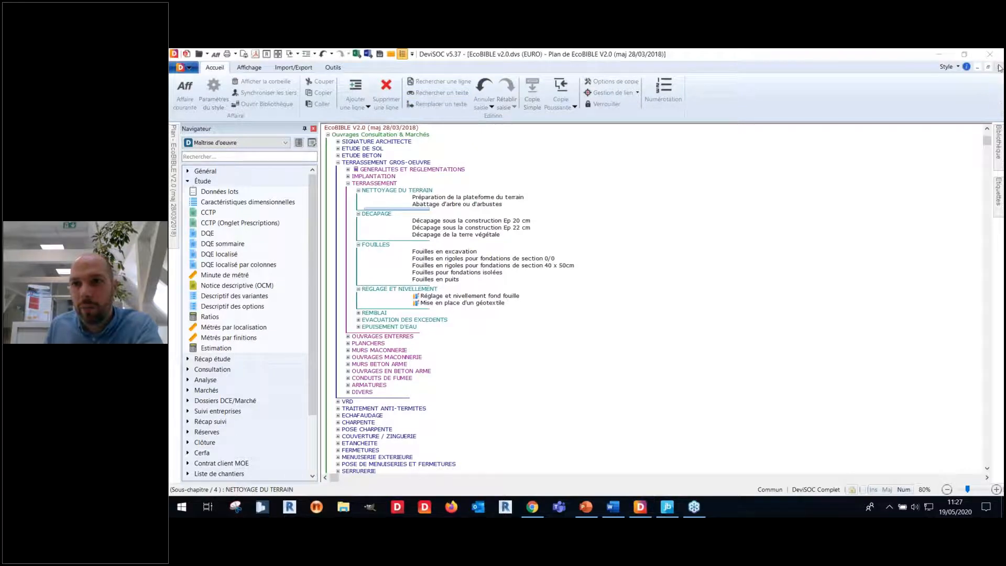
click(998, 67)
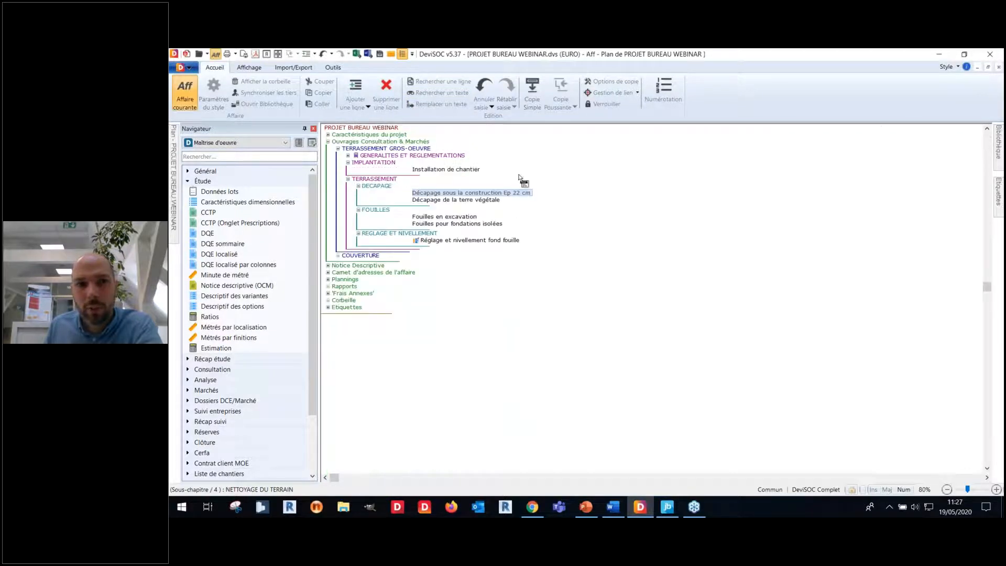
- Open the CCTP of the TERRASSEMENT GROS-OEUVRE lot and append DJHDKDKDKKKDKD to paragraph 4 of its Généralités
click(410, 149)
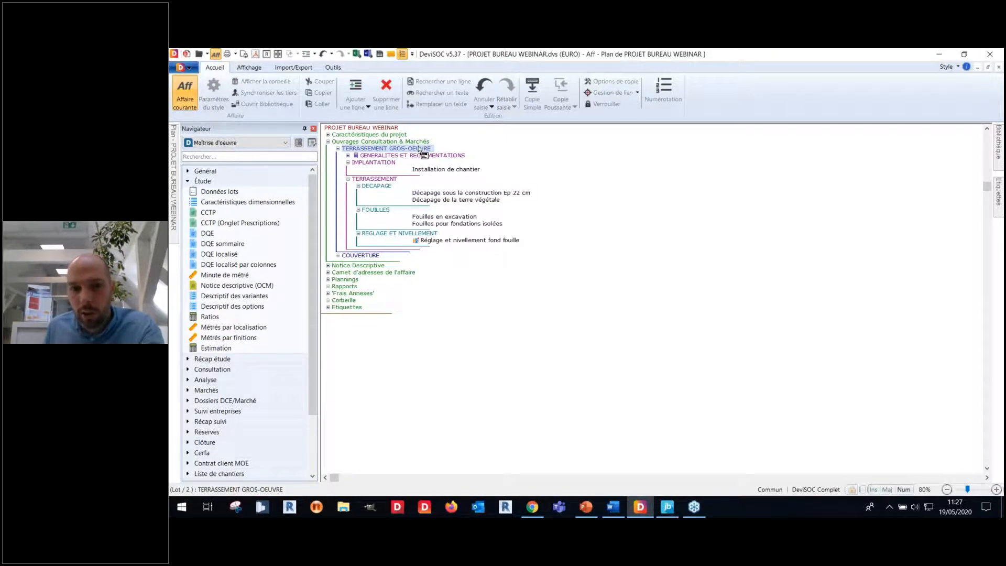
double_click(420, 150)
scroll(453, 189, down, 4)
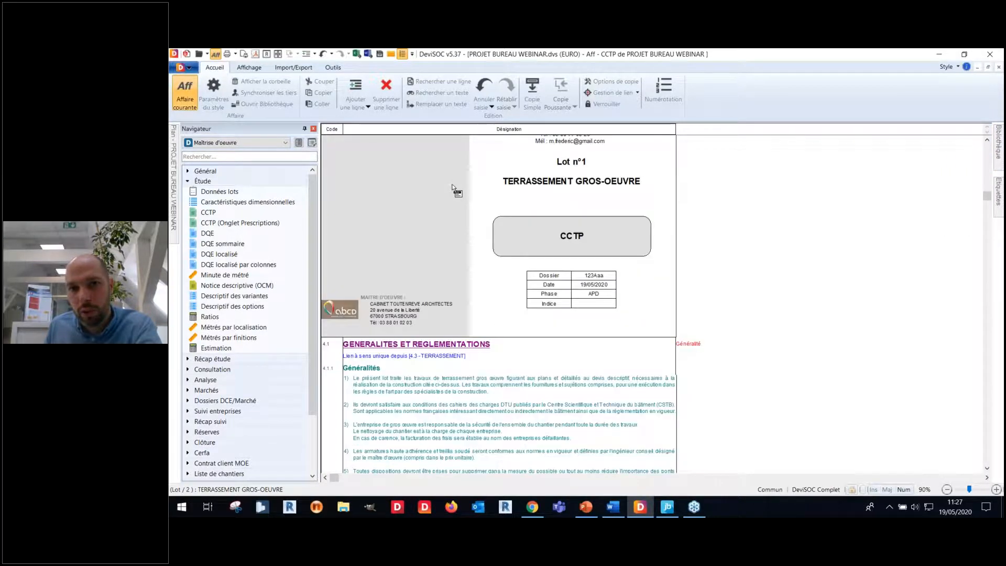
scroll(453, 188, down, 3)
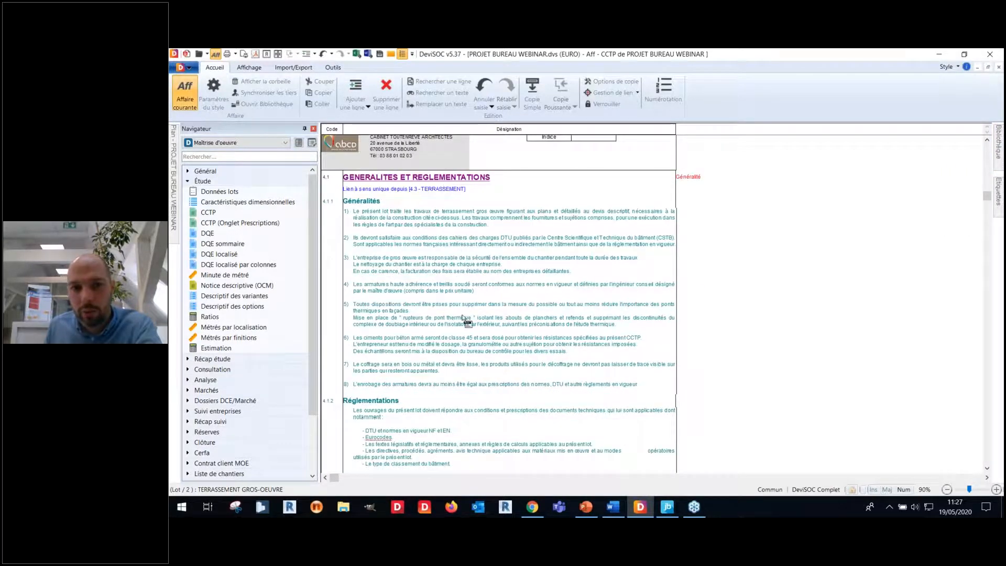
click(462, 296)
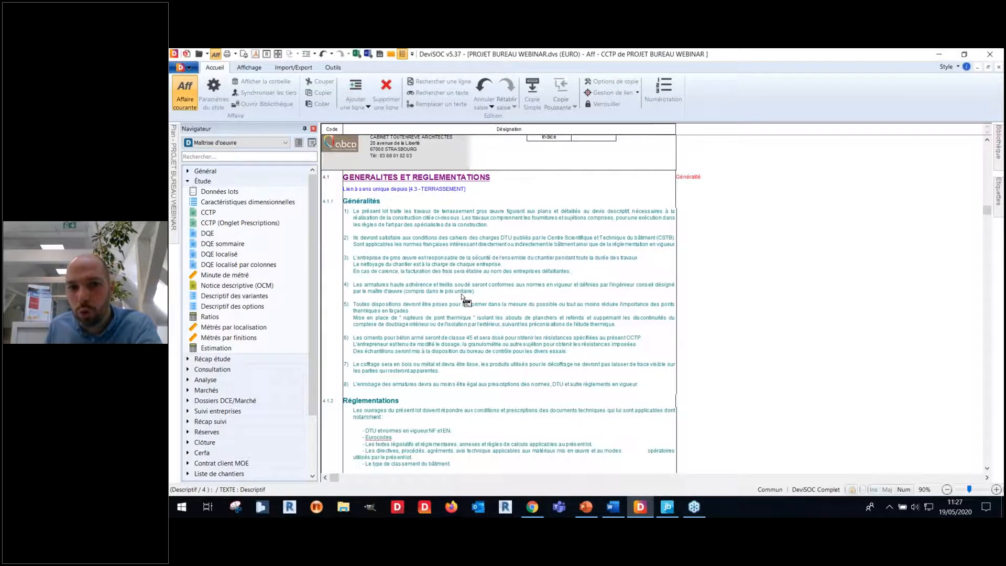
click(462, 296)
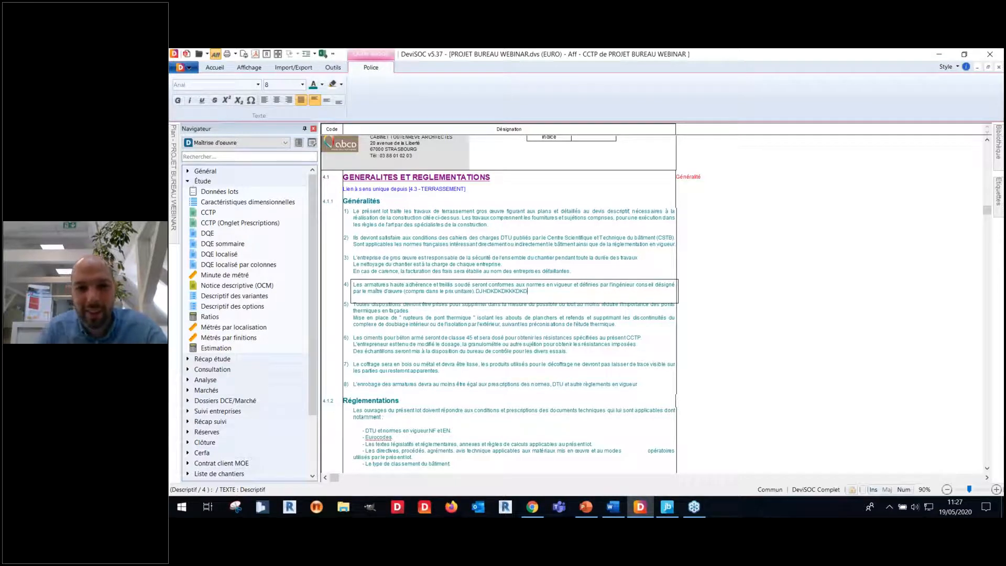
click(463, 316)
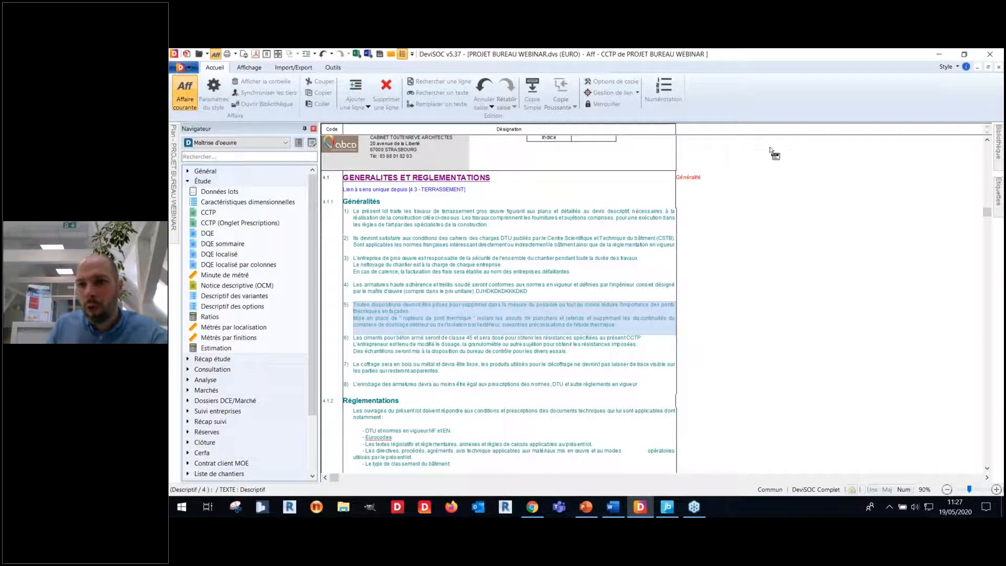
- Open and pin the library pane beside the CCTP, load its prescriptions and display the particular prescriptions
click(998, 139)
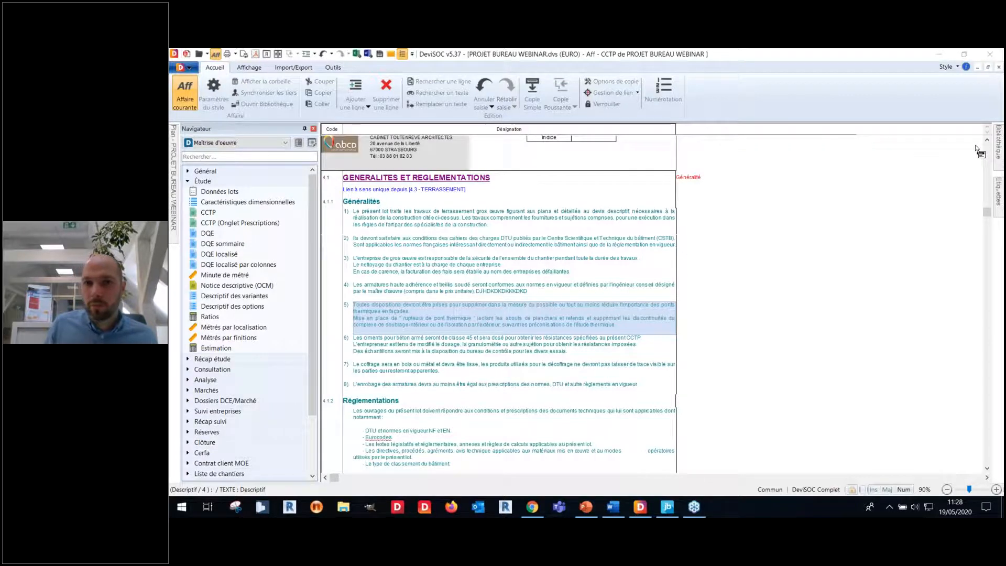
click(998, 140)
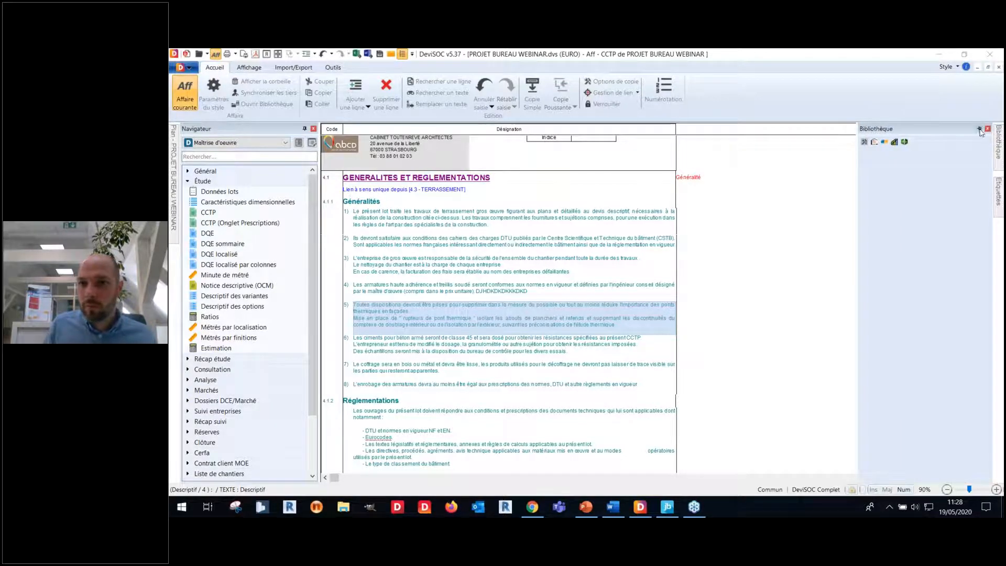
click(978, 128)
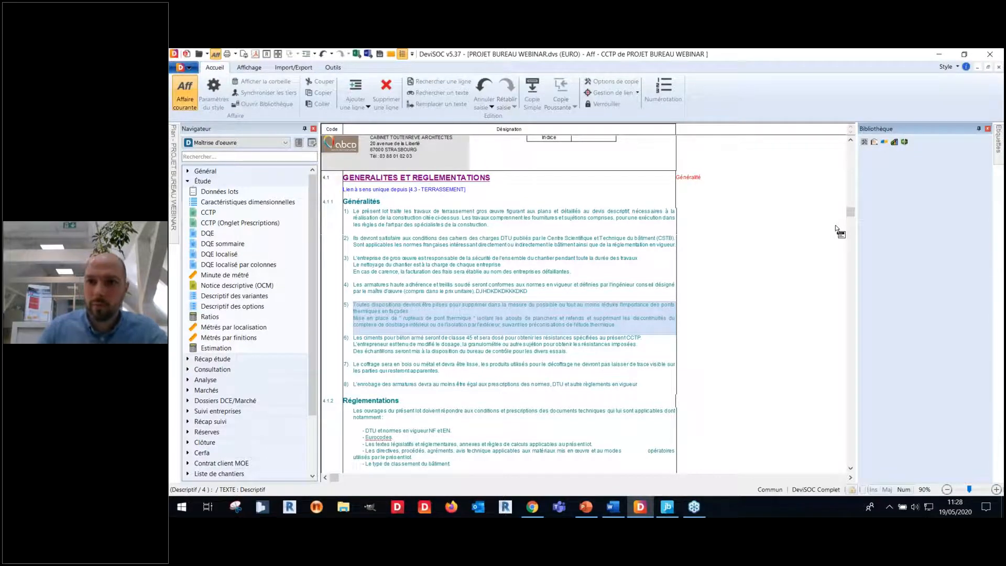
click(875, 143)
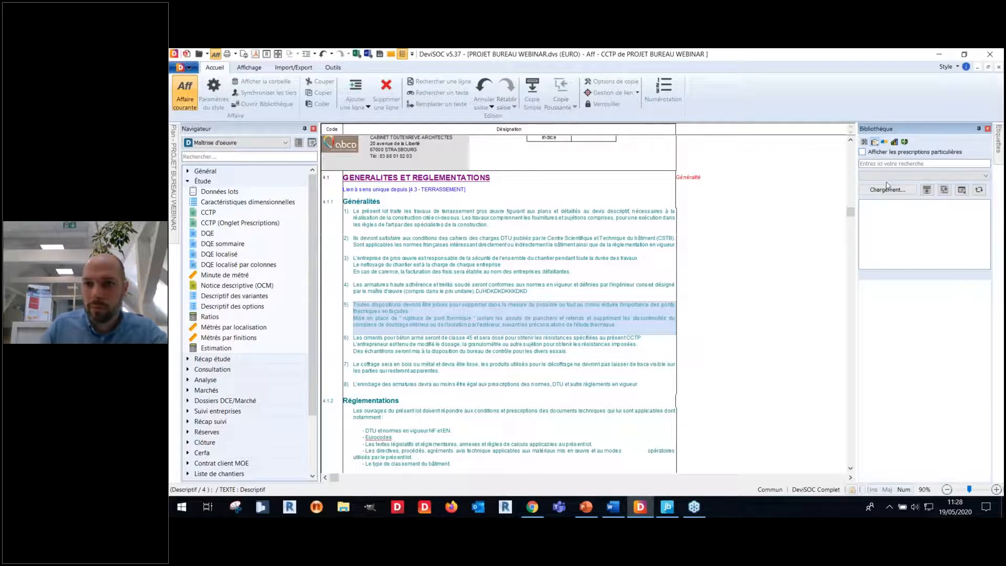
click(863, 152)
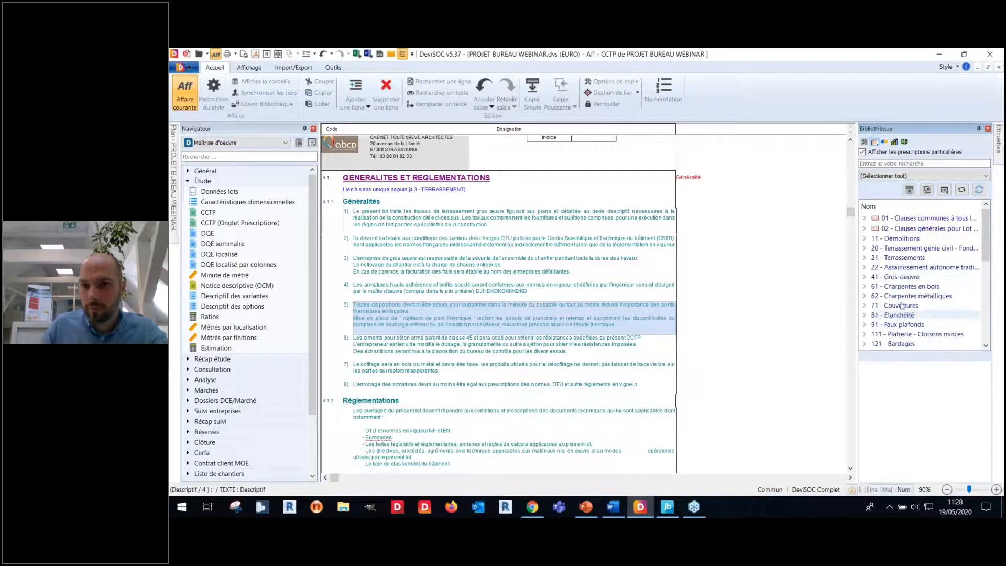
- Examine the Prestations à la charge text under Étendue des travaux in 41 - Gros-oeuvre, and unpin the library pane
click(864, 277)
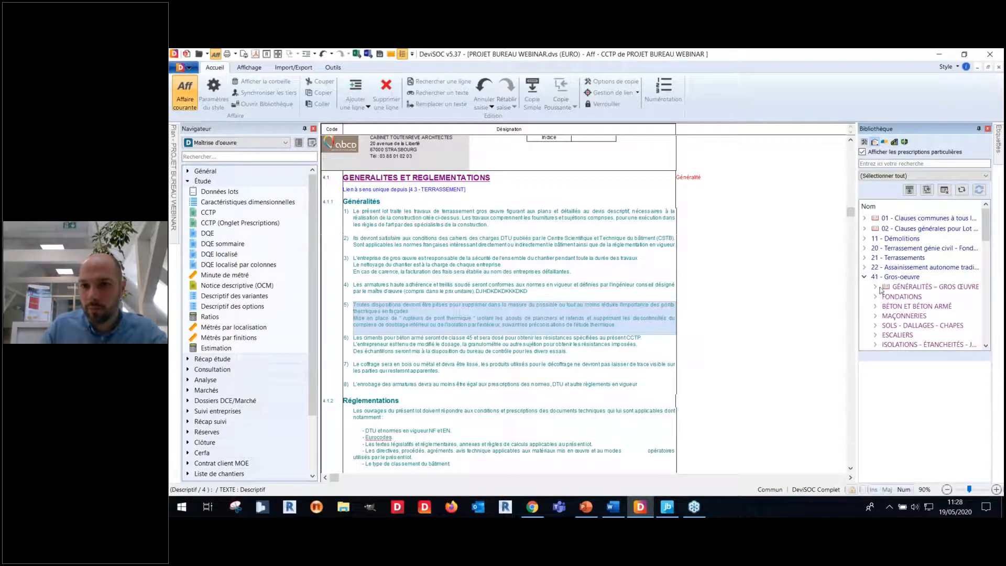
click(874, 287)
double_click(898, 298)
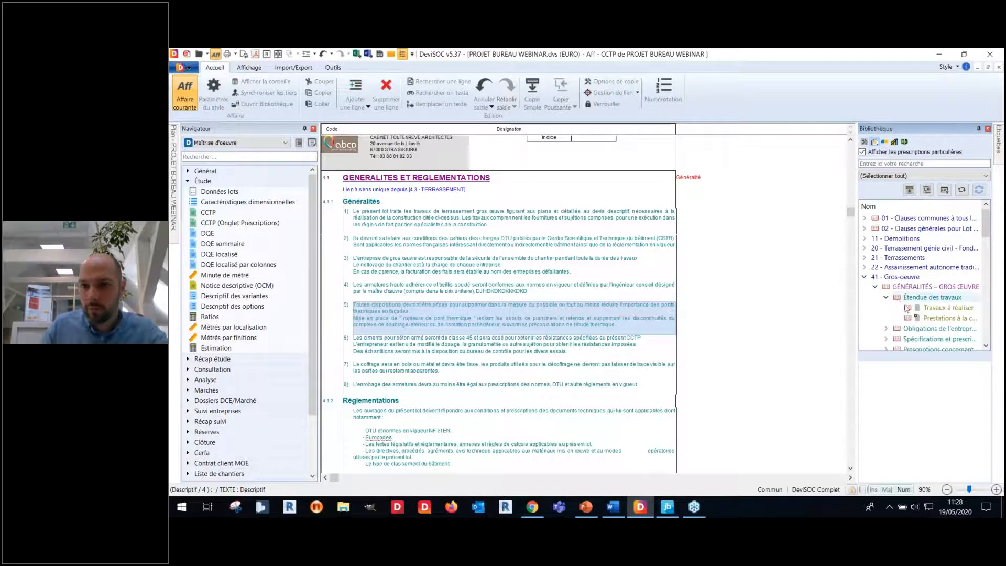
click(937, 318)
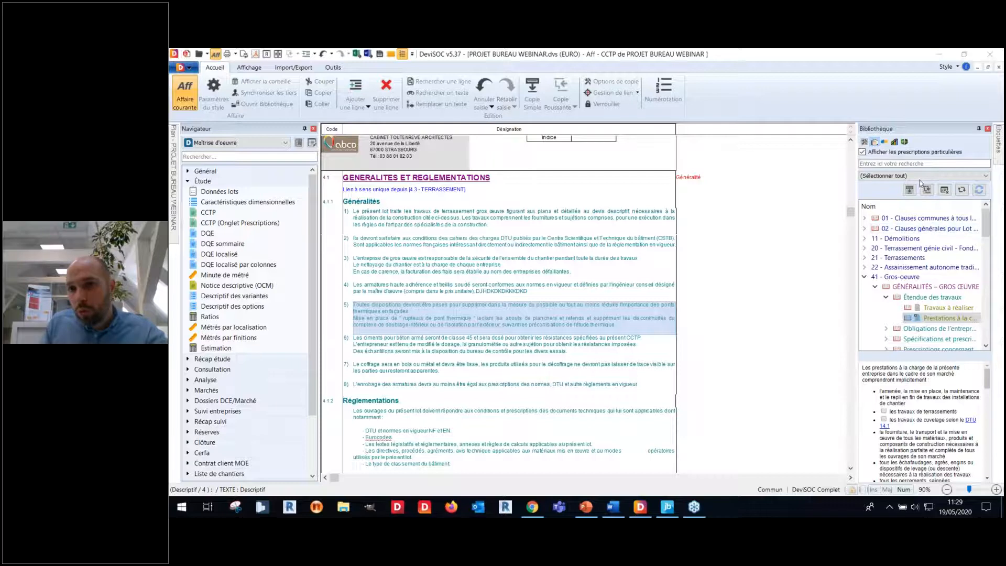
drag(855, 194, 835, 193)
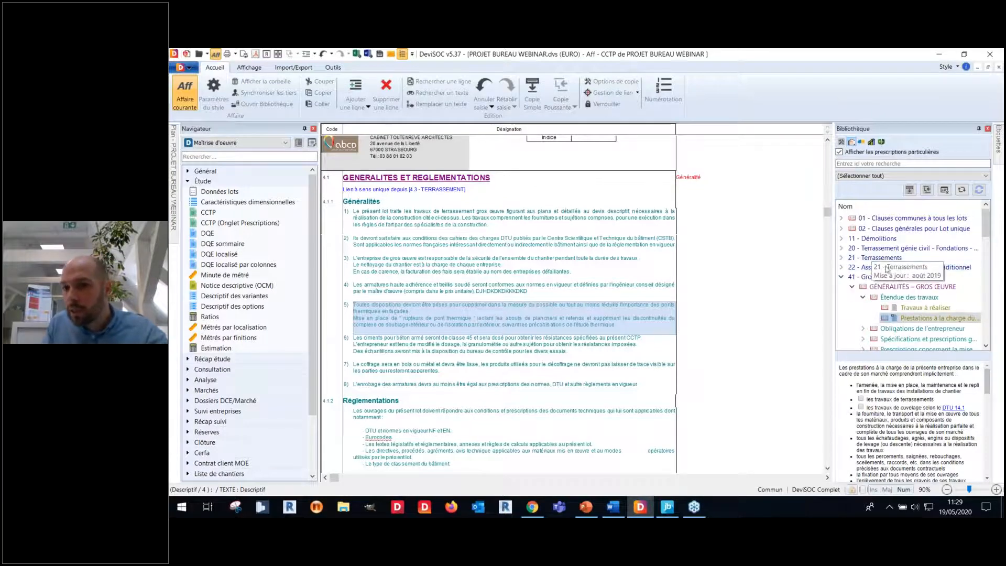
scroll(915, 391, down, 3)
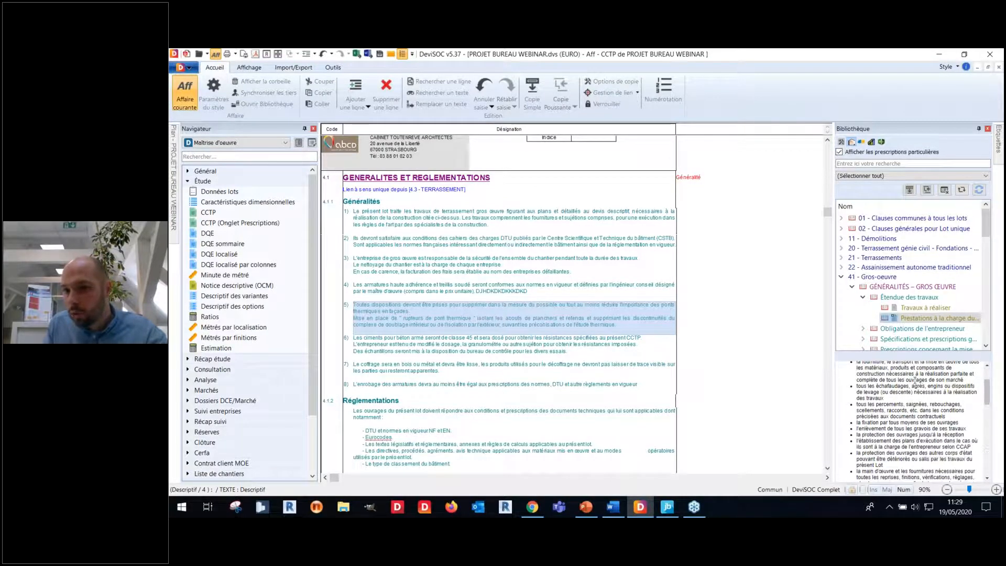
scroll(914, 380, down, 5)
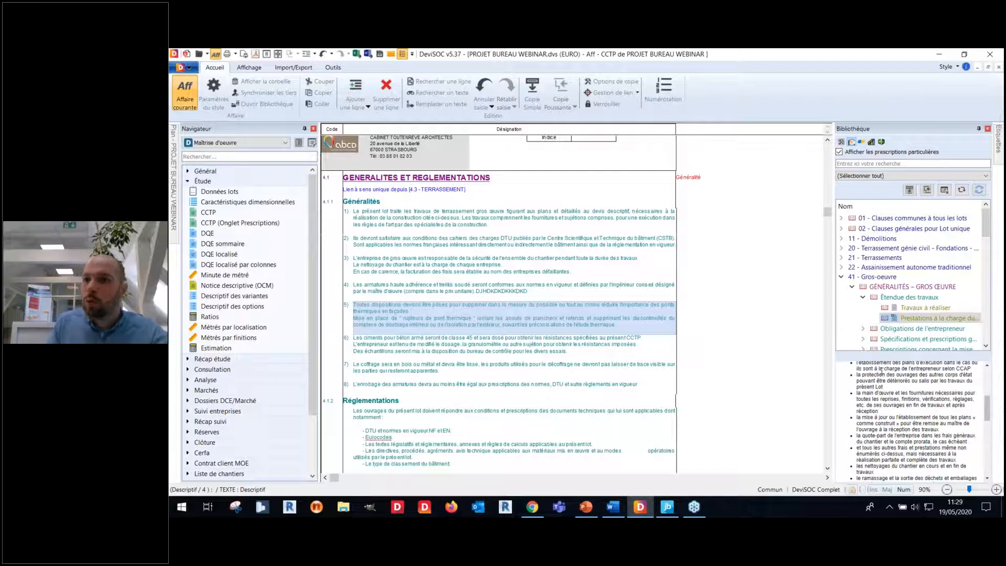
click(978, 128)
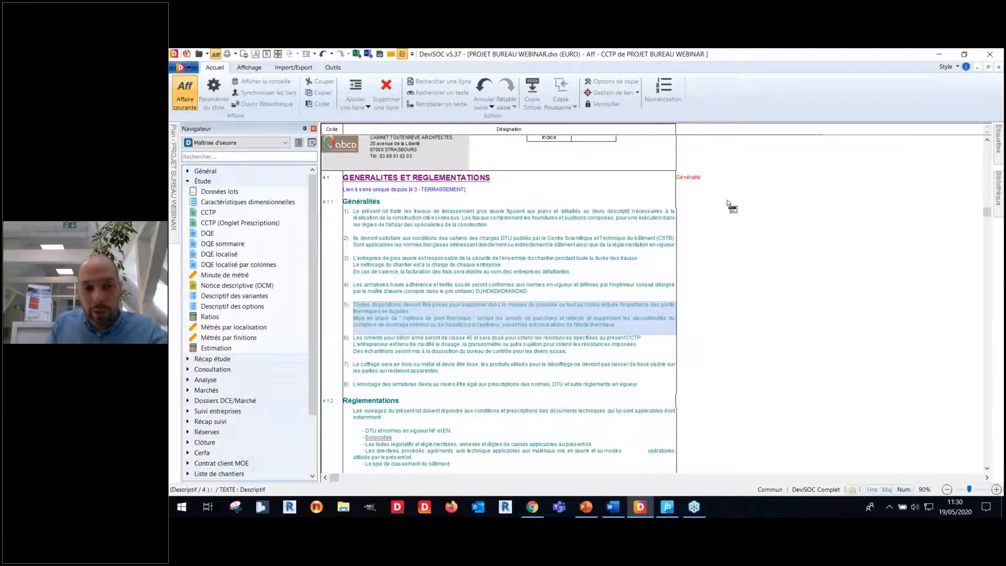
- Open the project's DQE sommaire and send the IMPLANTATION chapter with its whole group to the trash
scroll(515, 340, down, 2)
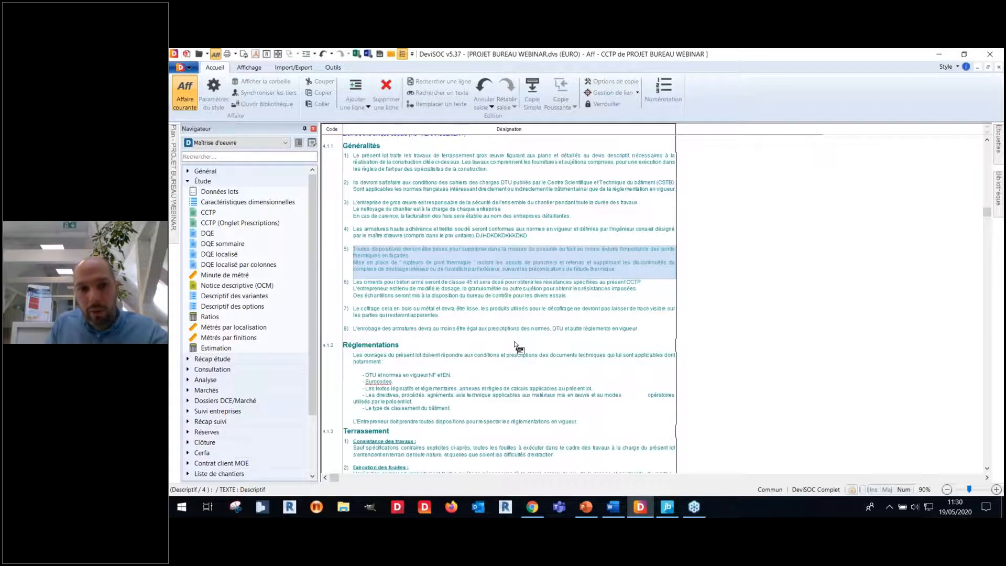
scroll(515, 346, up, 2)
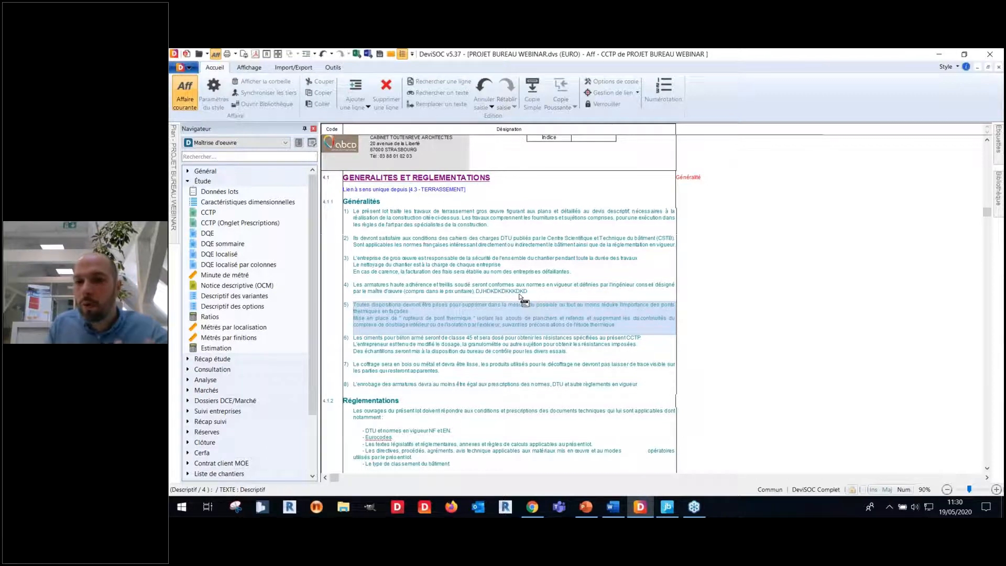
click(224, 244)
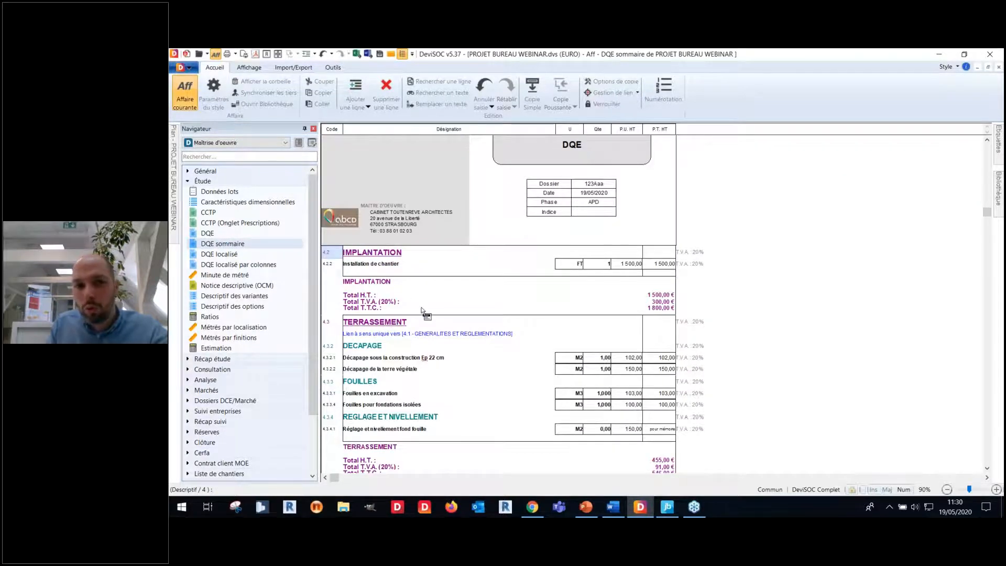
click(396, 253)
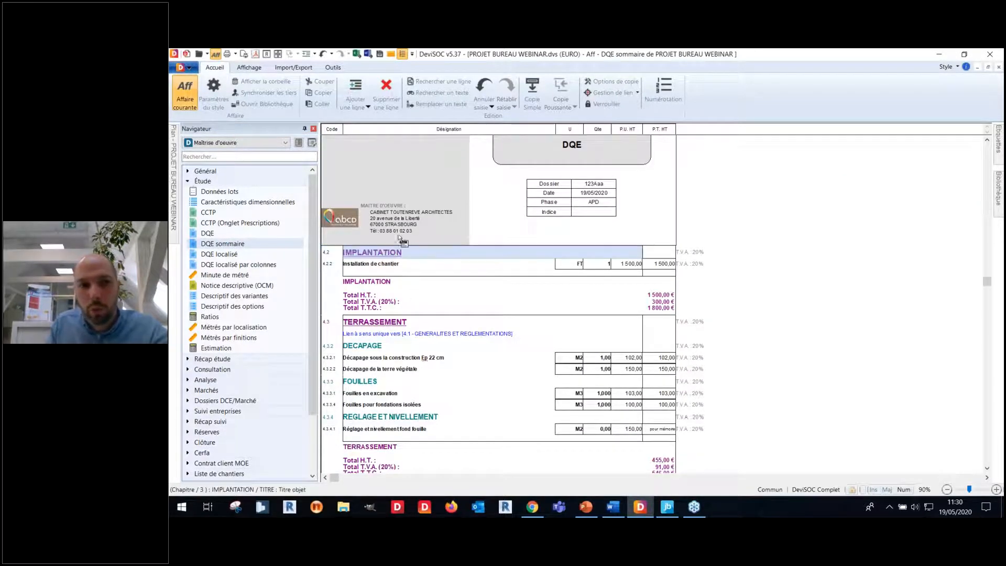
click(386, 89)
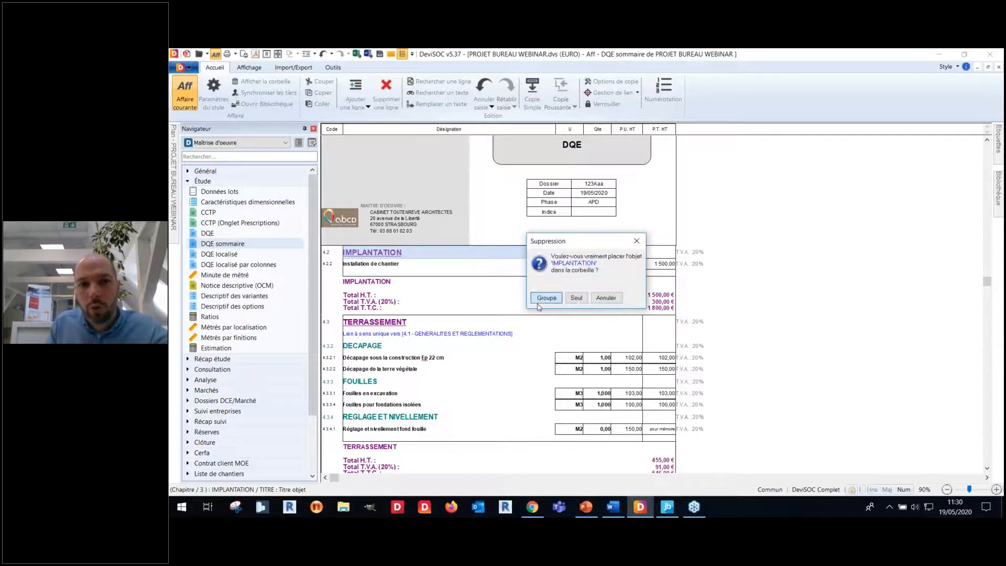
click(540, 301)
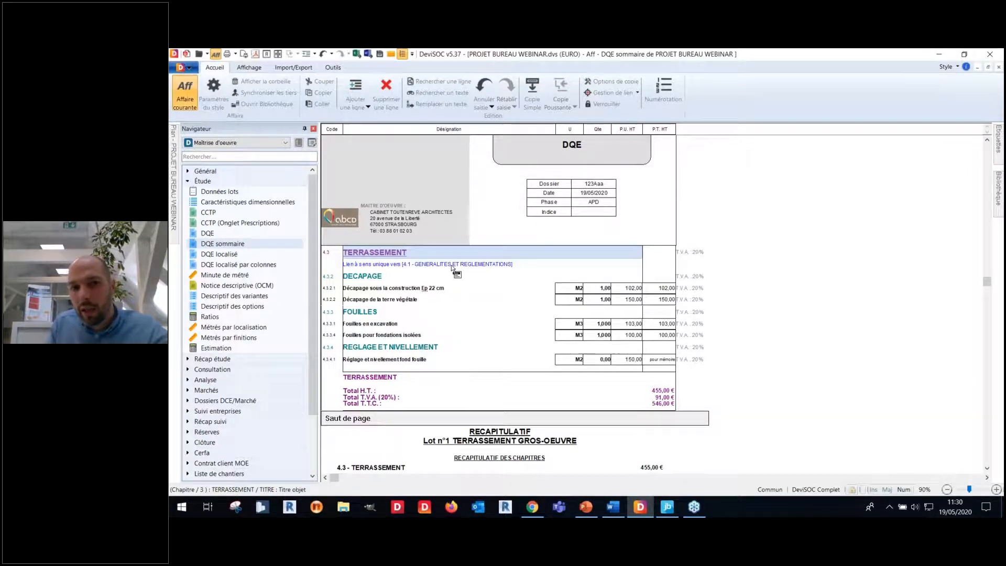
- Set Décapage sous la construction Ep 22 cm to a quantity of 15 and a unit price of 78 in the DQE sommaire
click(434, 291)
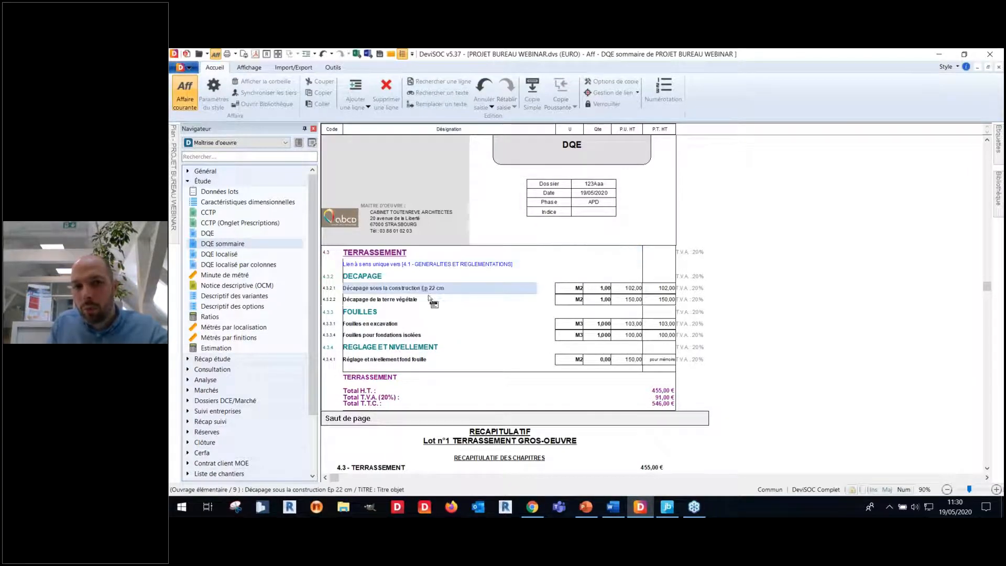
click(603, 290)
text(15)
key(Tab)
text(78)
click(532, 317)
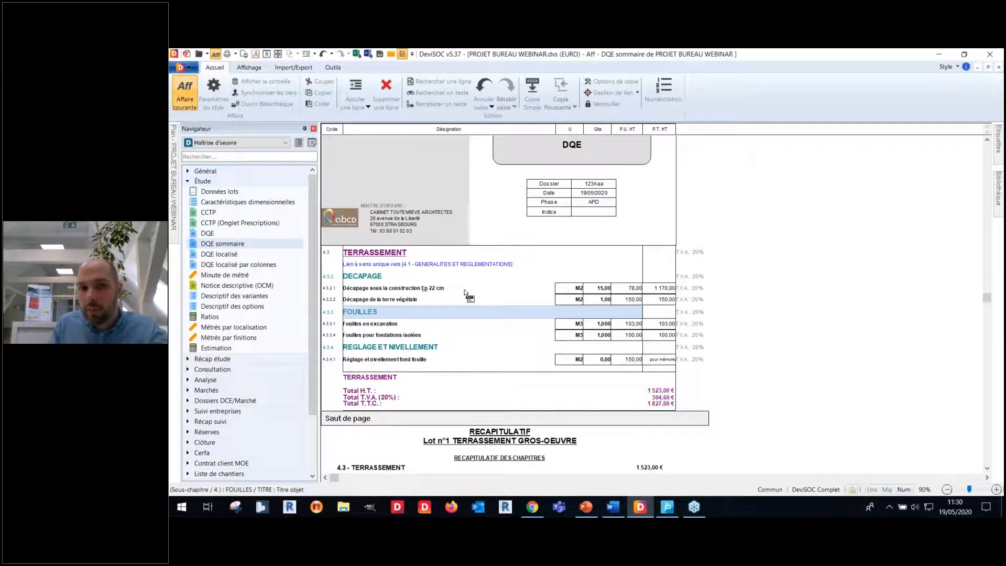
- Open the project's TCE summary from the study recaps and set its date to 19 Mai 2020
click(188, 359)
click(207, 390)
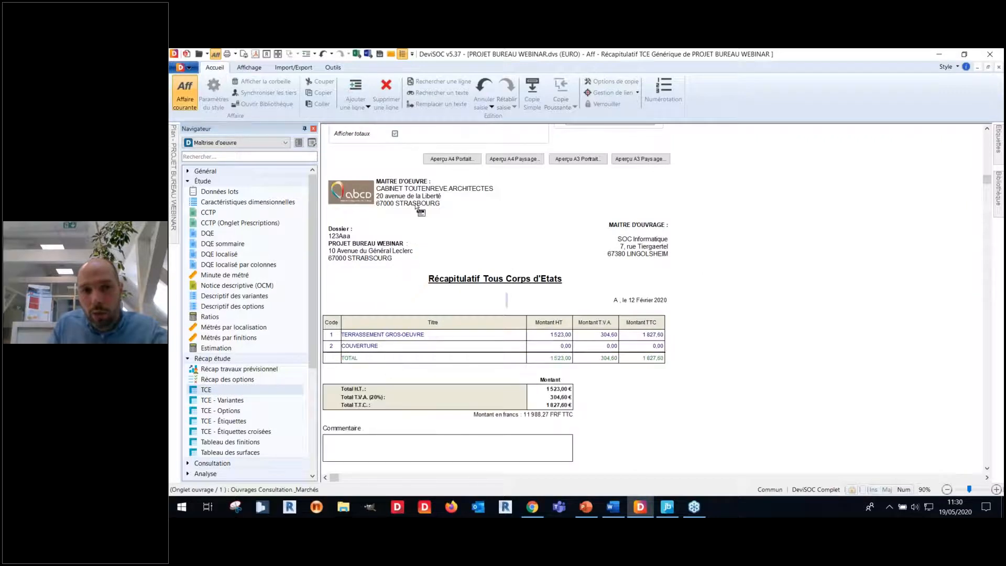
click(627, 303)
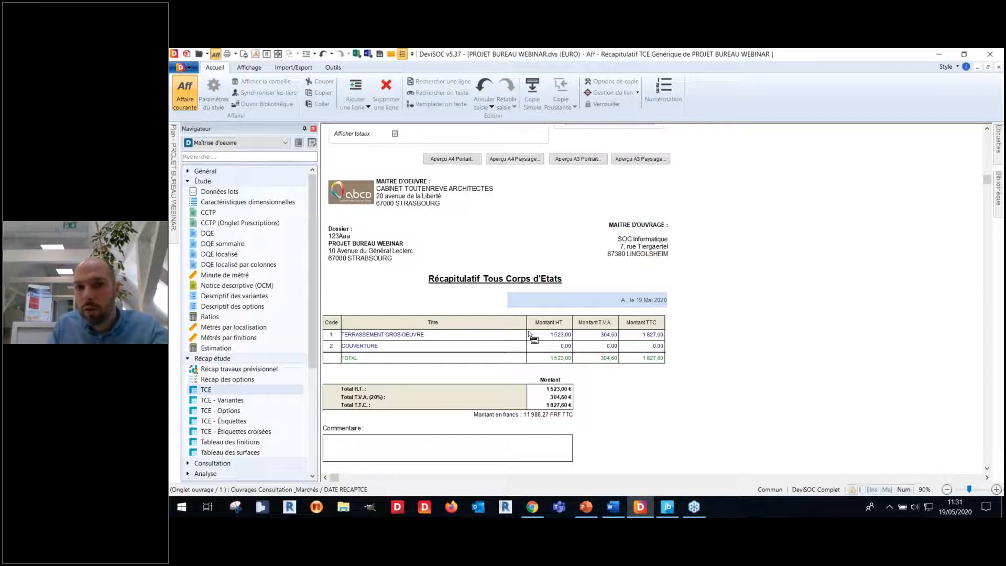
scroll(528, 335, up, 2)
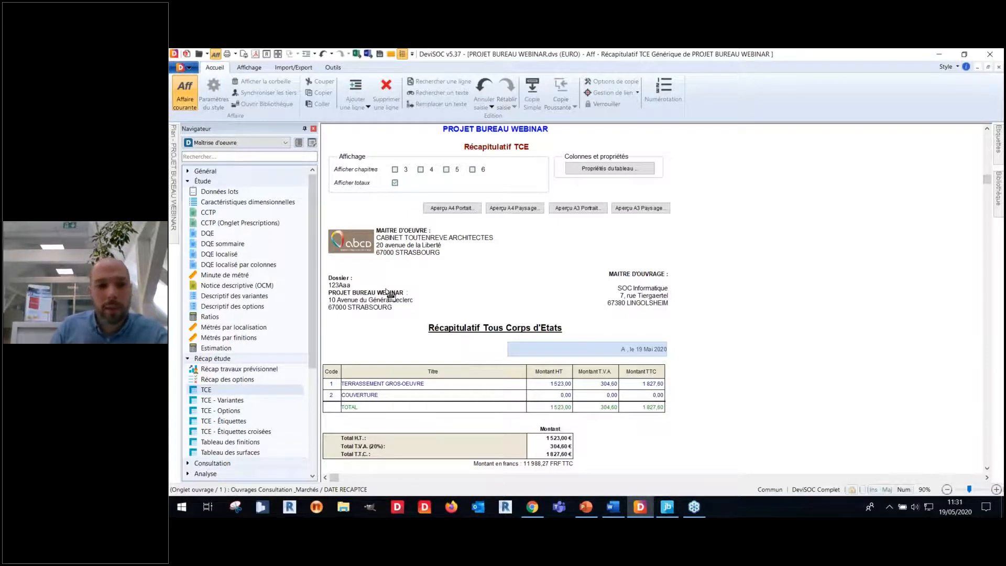
- Open the Consultation DPGF and examine the TERRASSEMENT items of the TERRASSEMENT GROS-OEUVRE lot
scroll(214, 340, down, 4)
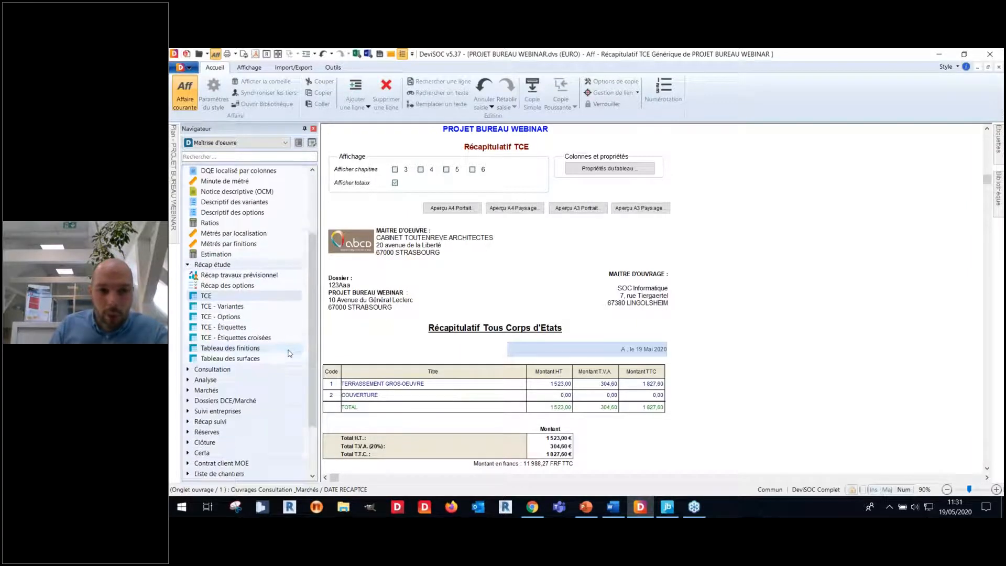
click(188, 338)
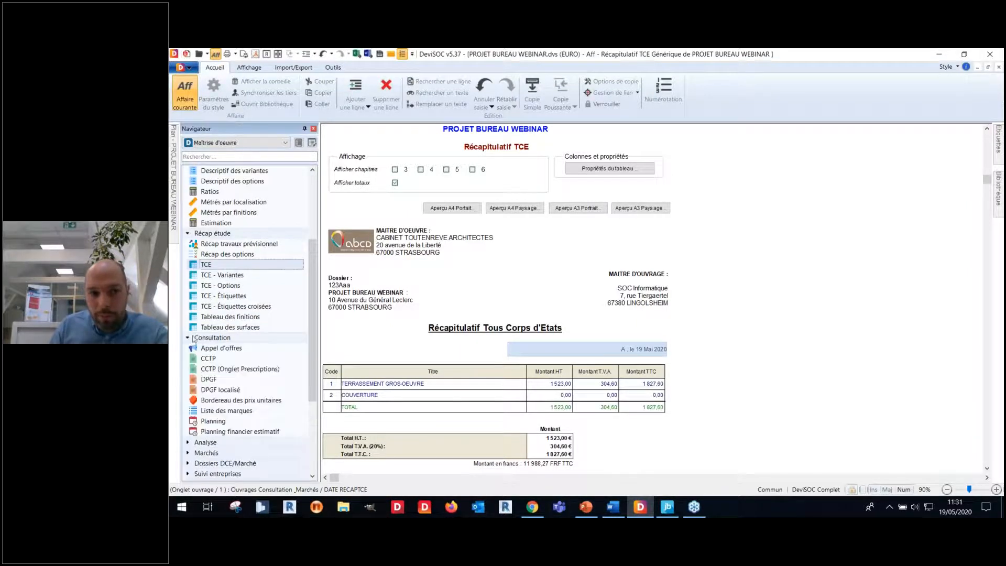
click(188, 233)
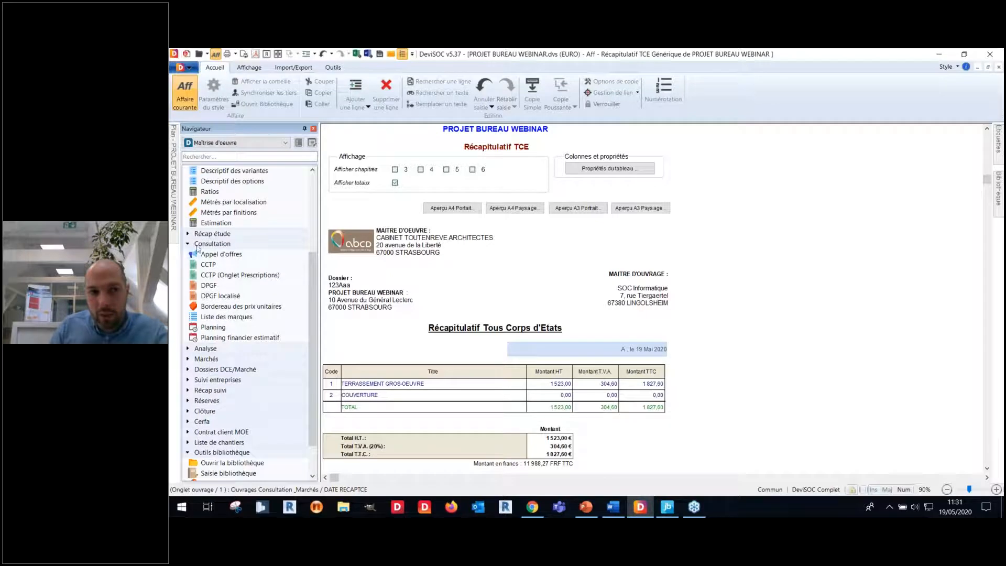
click(211, 286)
scroll(452, 327, down, 10)
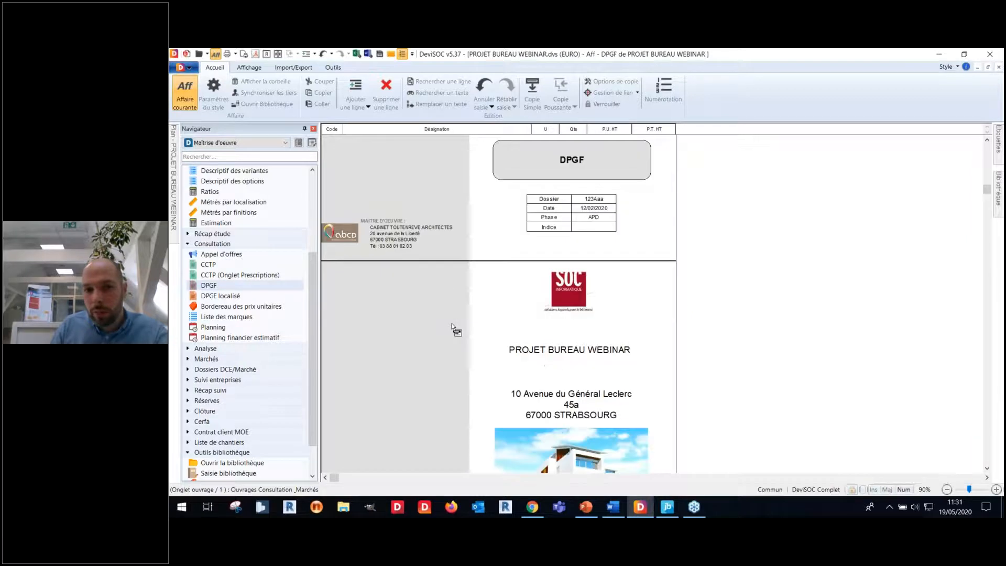
scroll(452, 327, down, 5)
scroll(451, 327, down, 4)
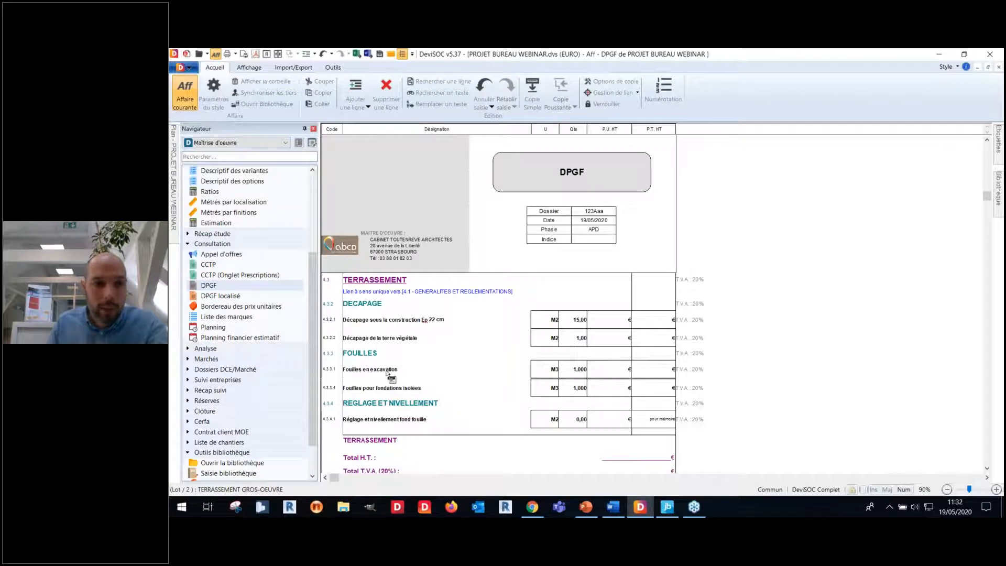
- View the consultation planning and examine the Comparatif of company offers for the TERRASSEMENT GROS-OEUVRE lot
click(224, 327)
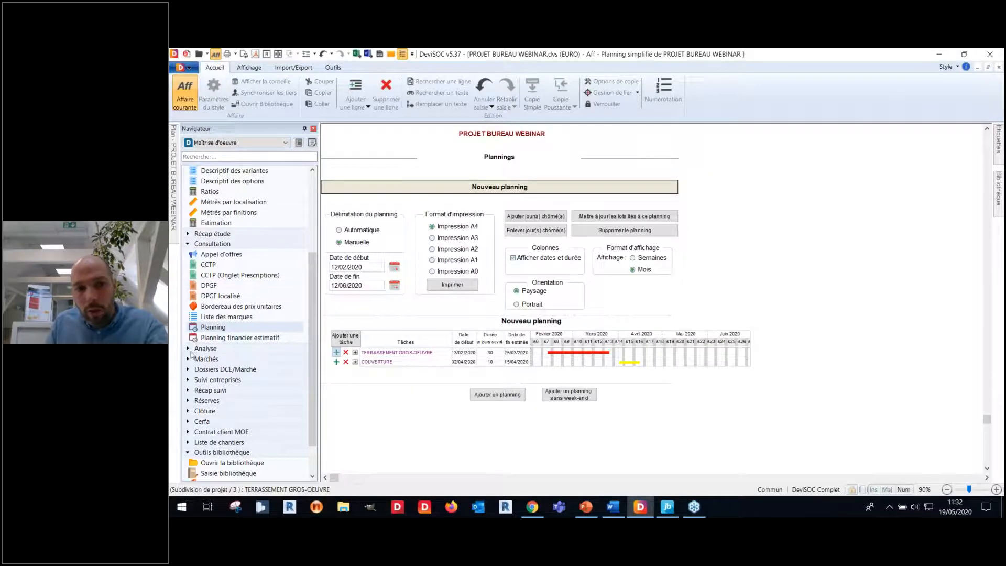
click(188, 348)
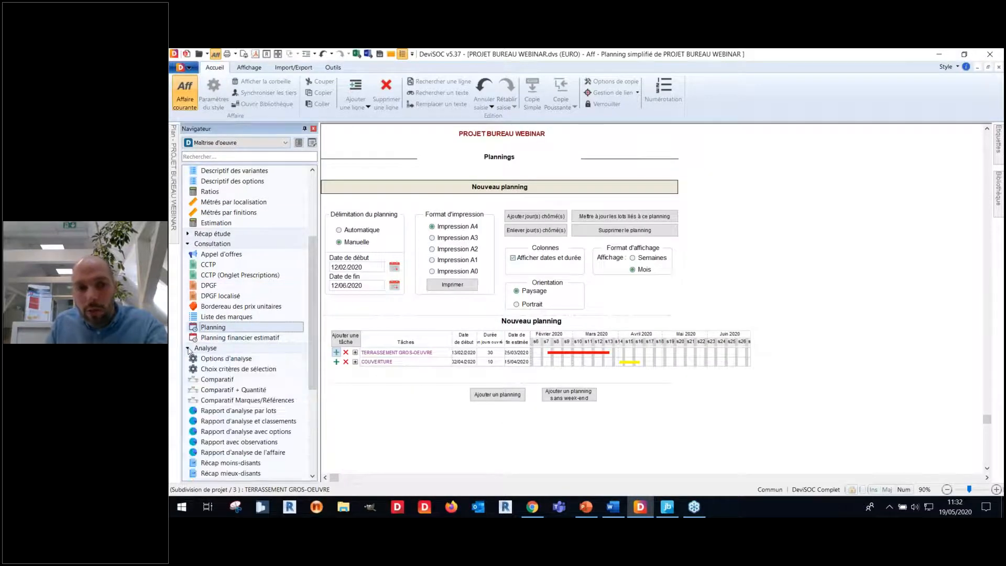
click(214, 379)
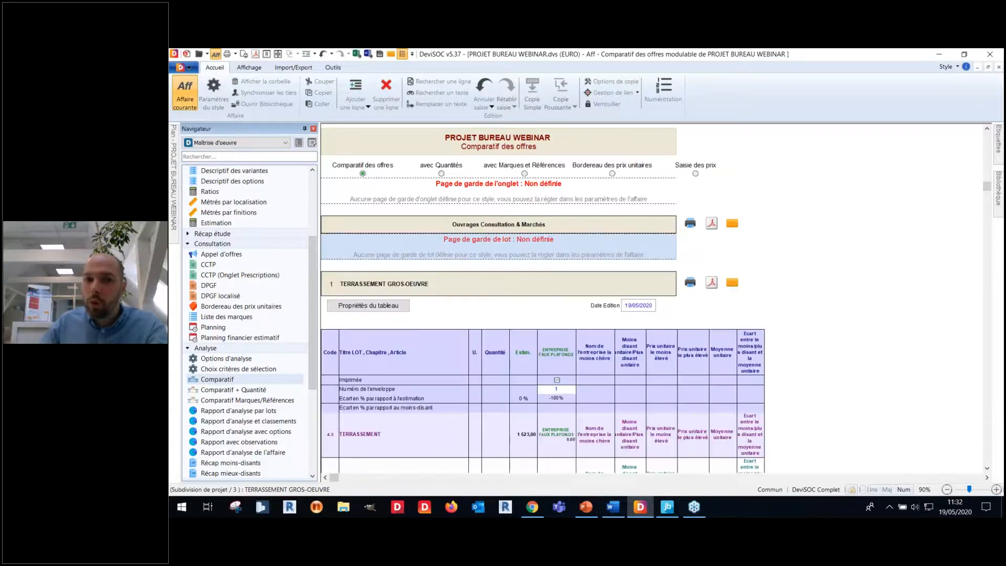
scroll(417, 324, down, 1)
scroll(417, 324, down, 3)
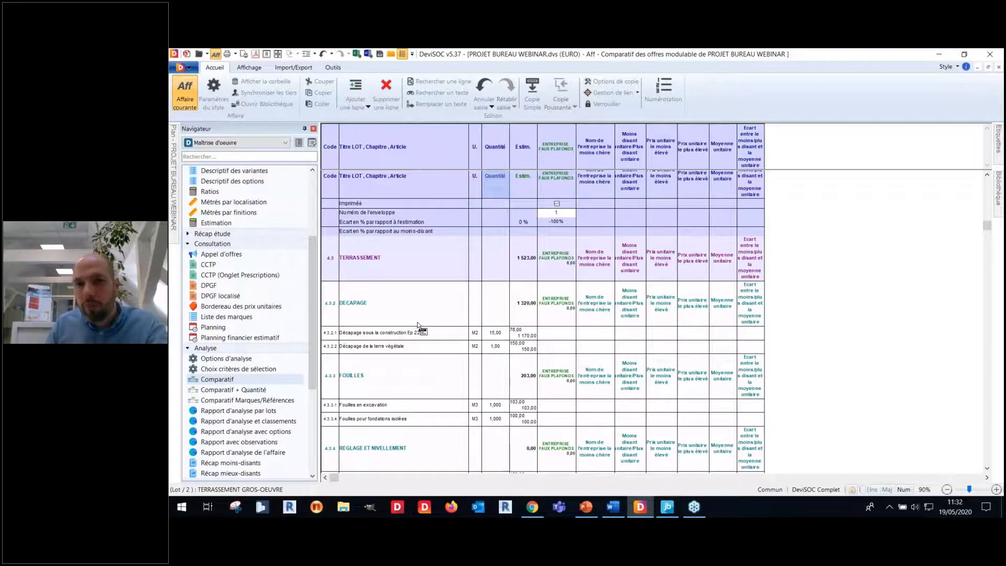
scroll(418, 324, down, 1)
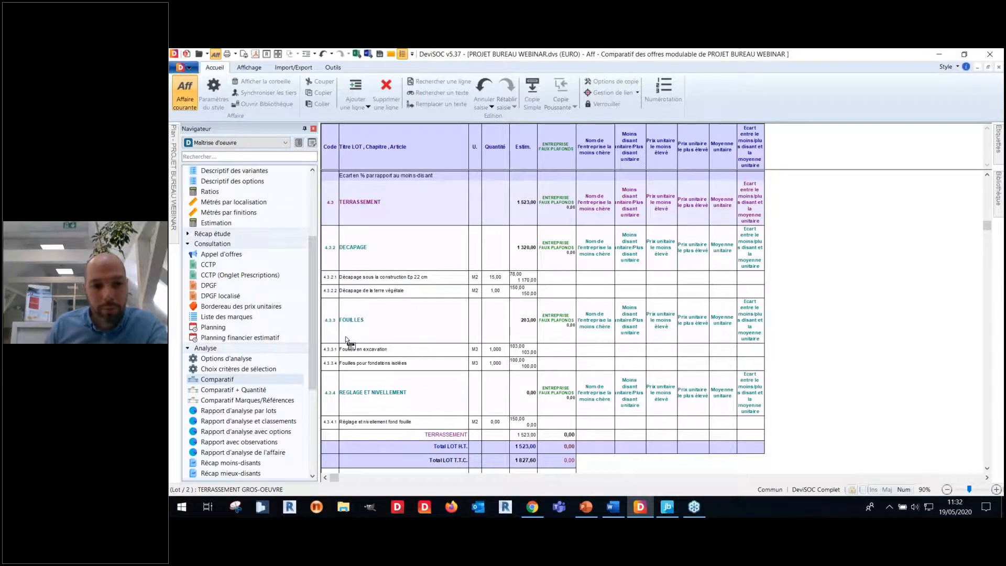
- Open Situations réalisées par lot under Suivi entreprises and examine the TERRASSEMENT items of Situation n°1
scroll(212, 334, down, 5)
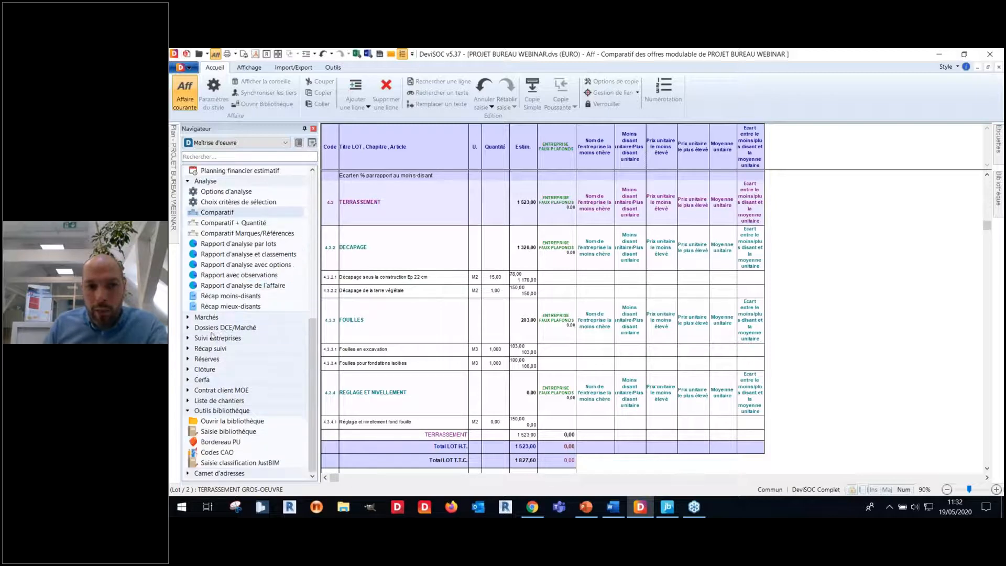
click(188, 338)
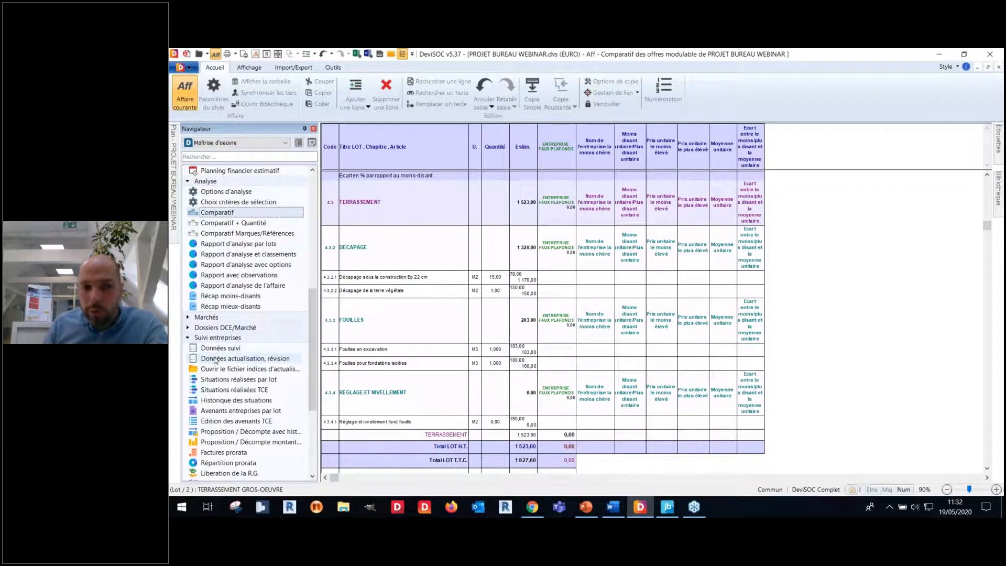
scroll(229, 366, down, 2)
click(243, 317)
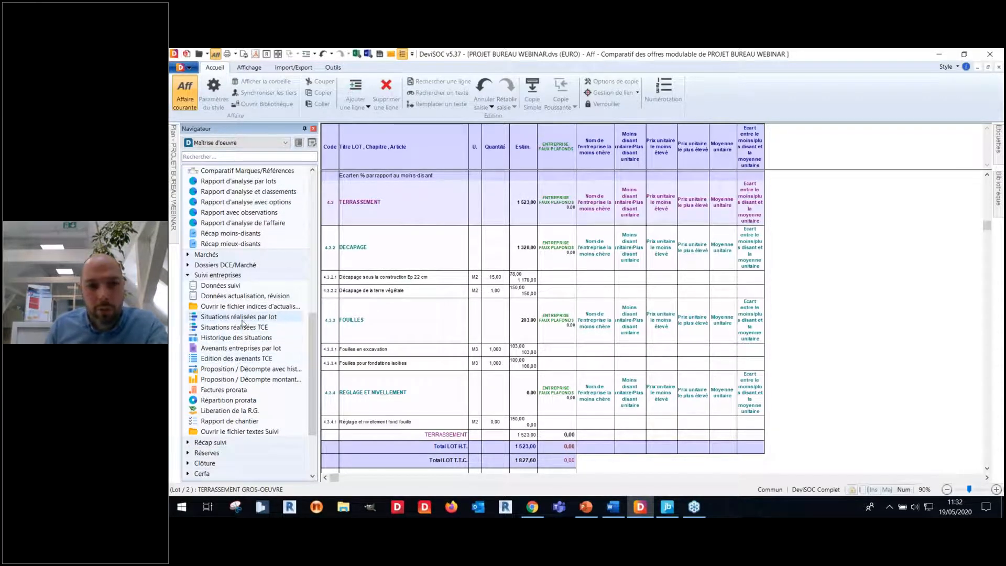
scroll(419, 352, down, 5)
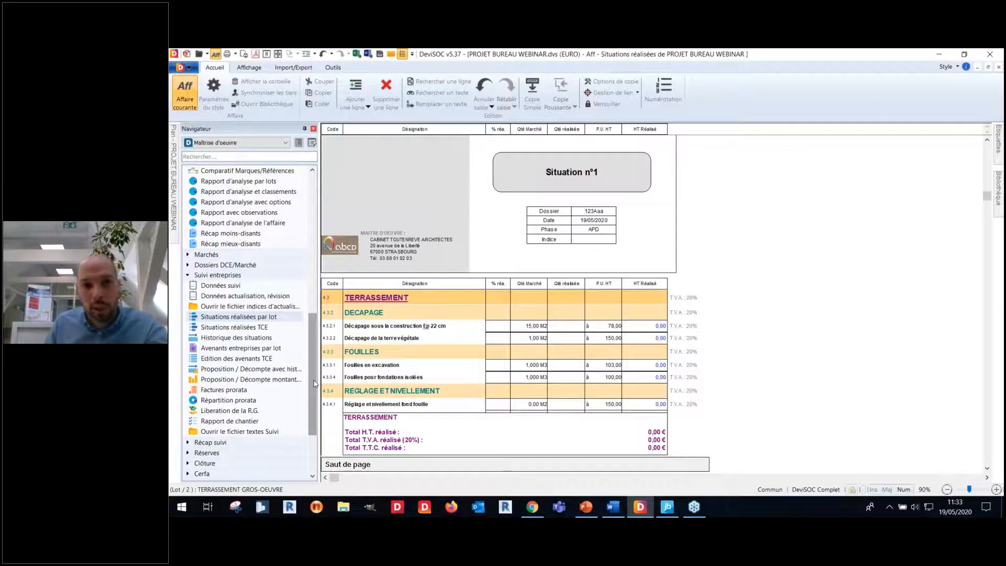
- Renumber the TERRASSEMENT GROS-OEUVRE lot in the Étude DQE sommaire using the Standard, sans généralités scheme
drag(315, 383, 330, 229)
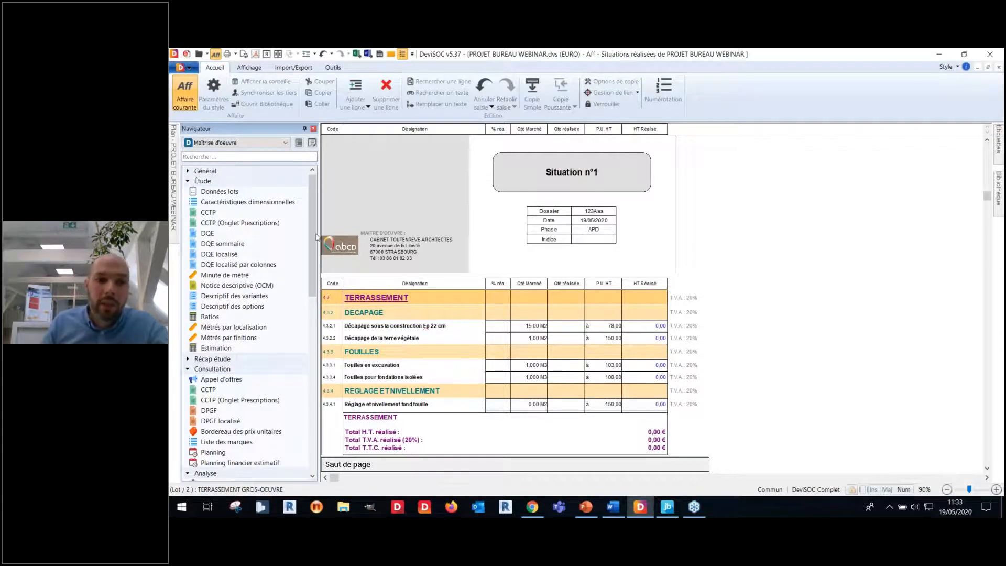
click(223, 243)
scroll(431, 280, down, 6)
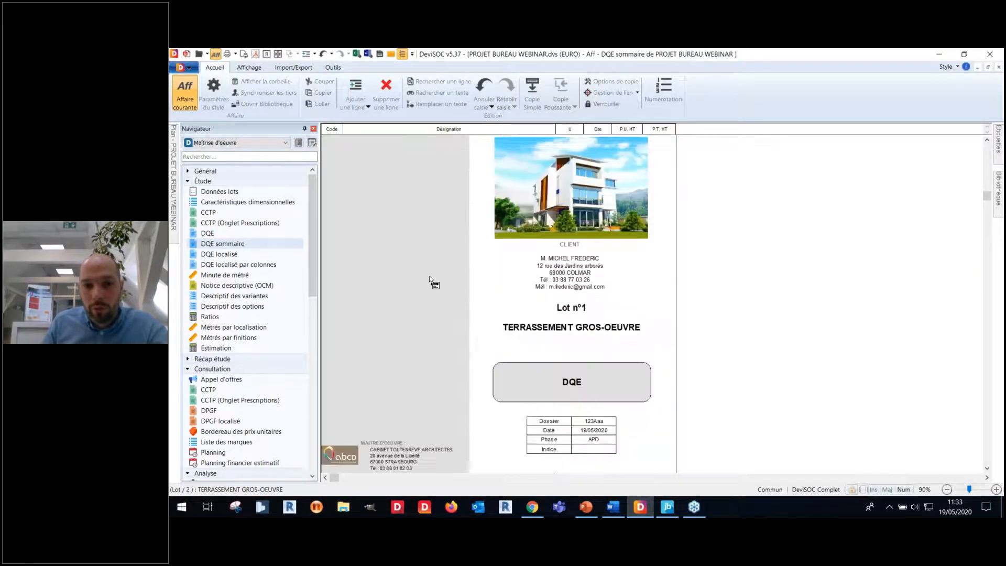
scroll(430, 280, down, 2)
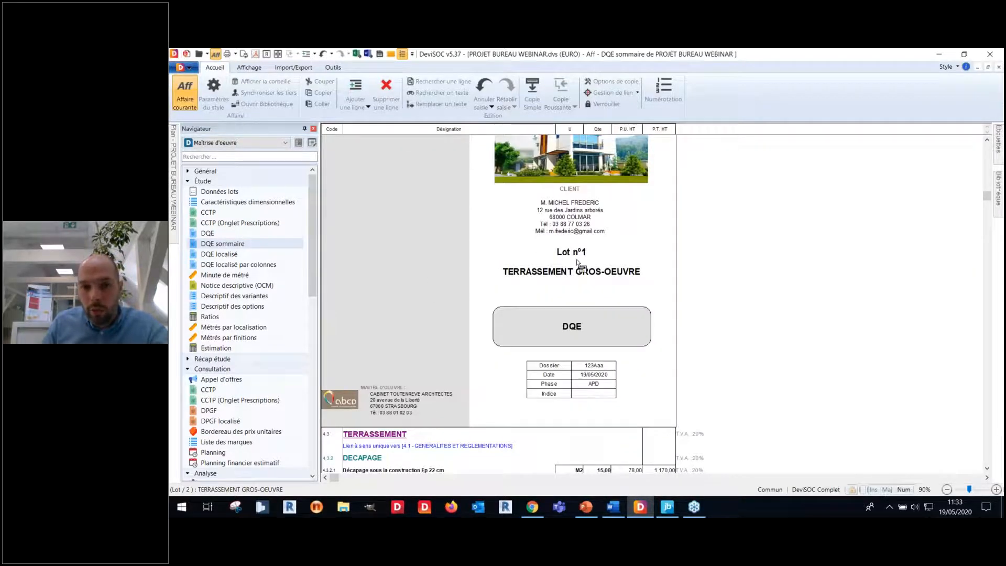
scroll(577, 262, down, 2)
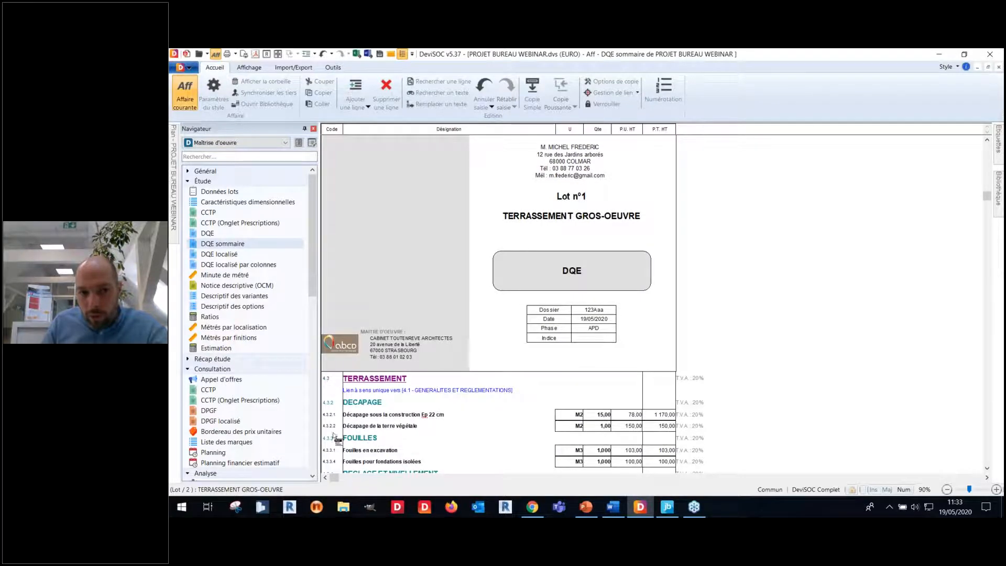
scroll(345, 419, down, 4)
right_click(341, 268)
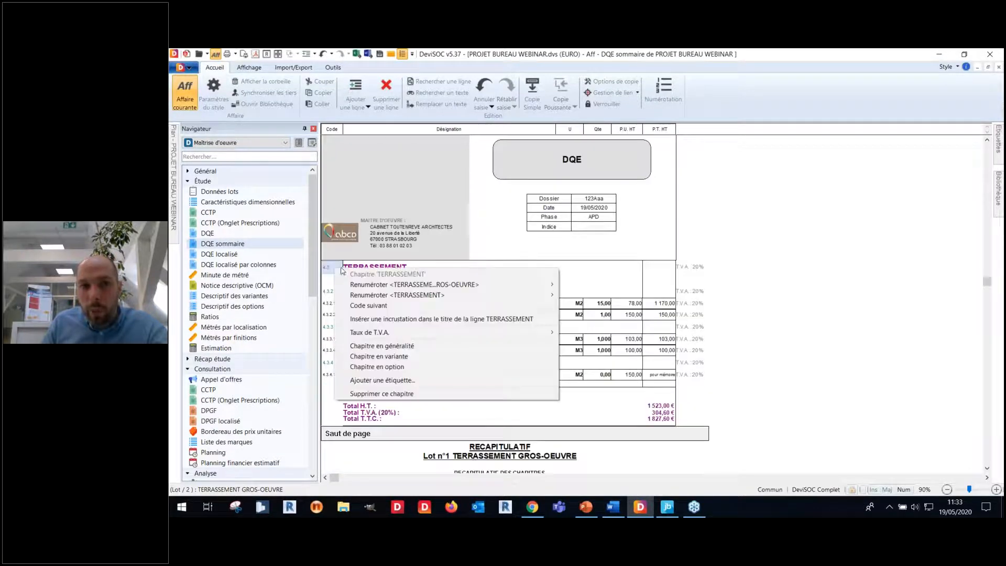
mouse_move(398, 284)
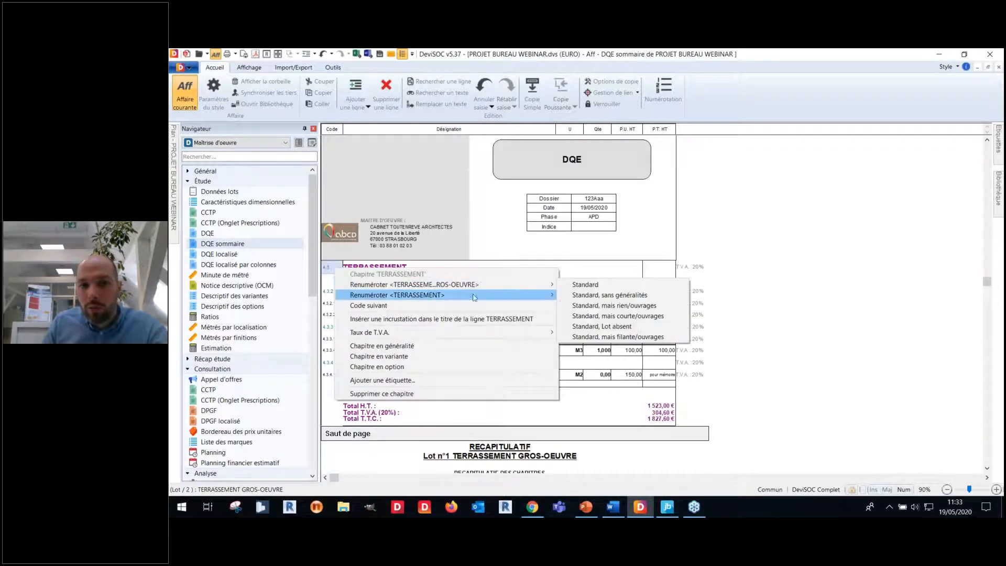
click(590, 299)
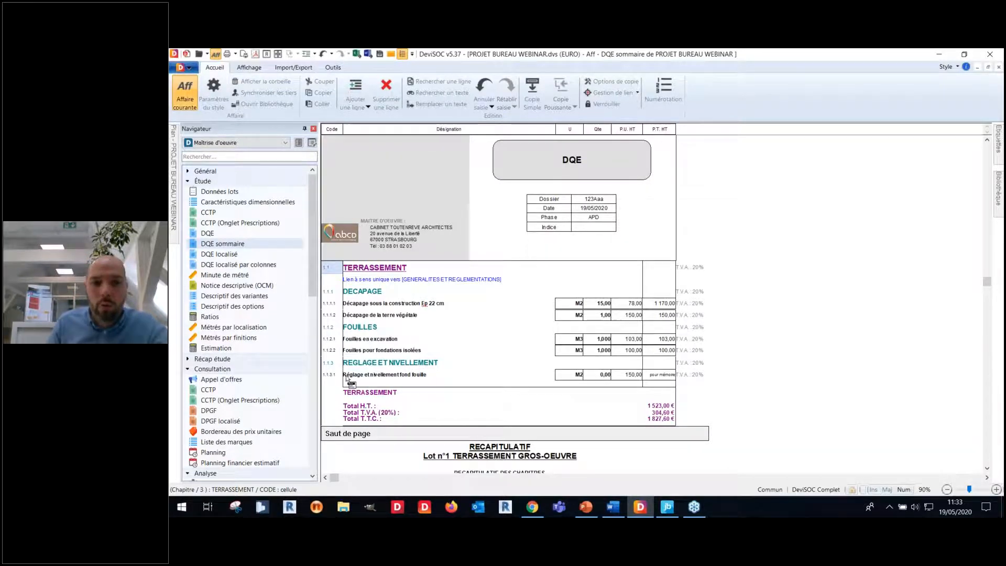
- Change the Décapage sous la construction title to Ep 20 cm, with a quantity of 100 and a unit price of 50
double_click(431, 305)
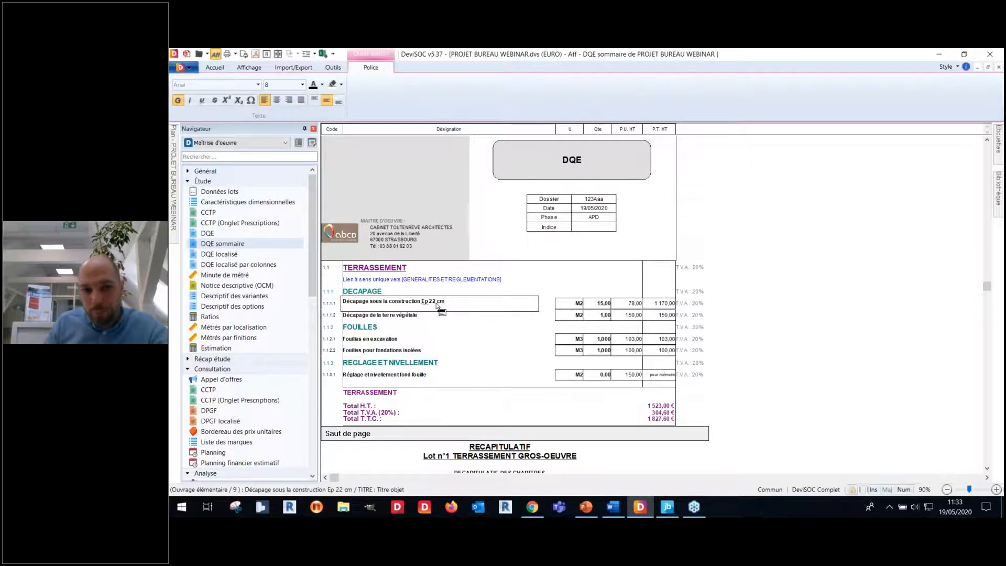
text(0)
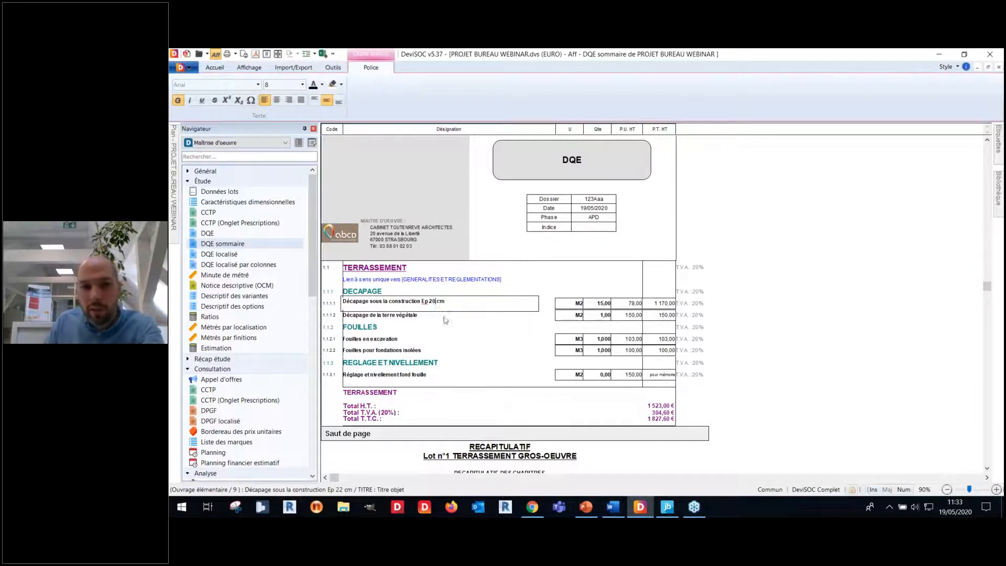
double_click(604, 303)
text(10)
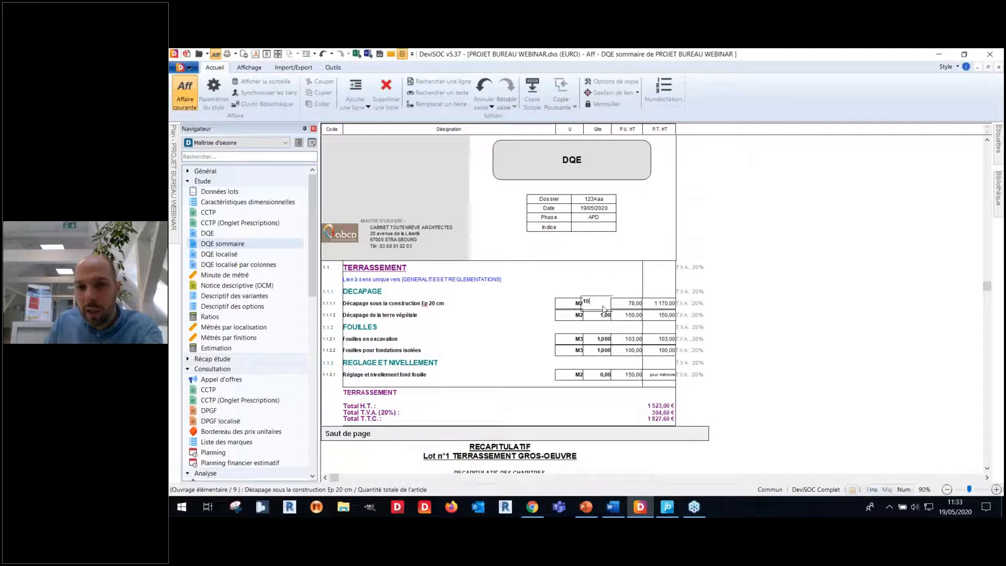
text(0)
key(Return)
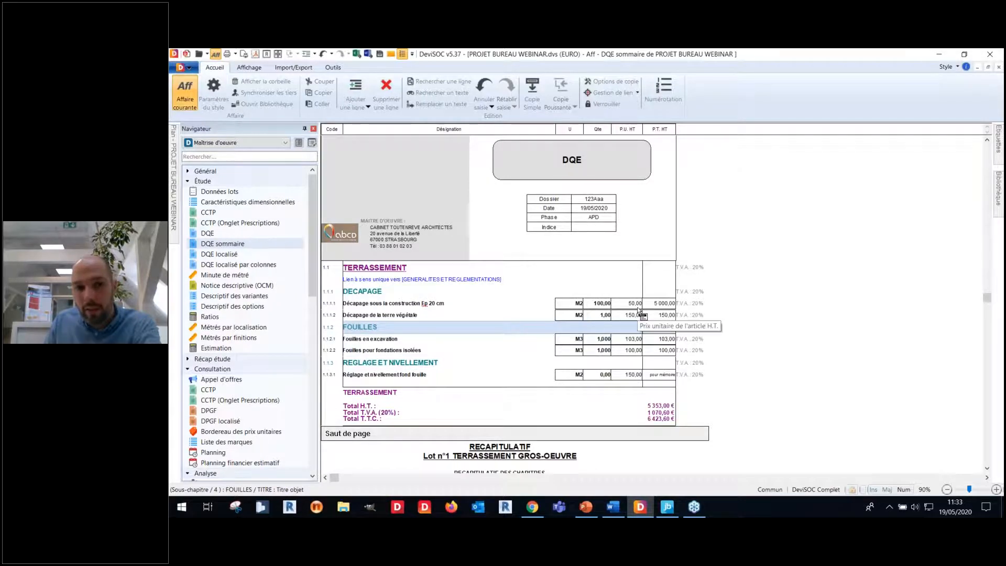
- Open the Comparatif again and check the title, quantity and estimate of Décapage sous la construction Ep 20 cm
scroll(268, 360, down, 2)
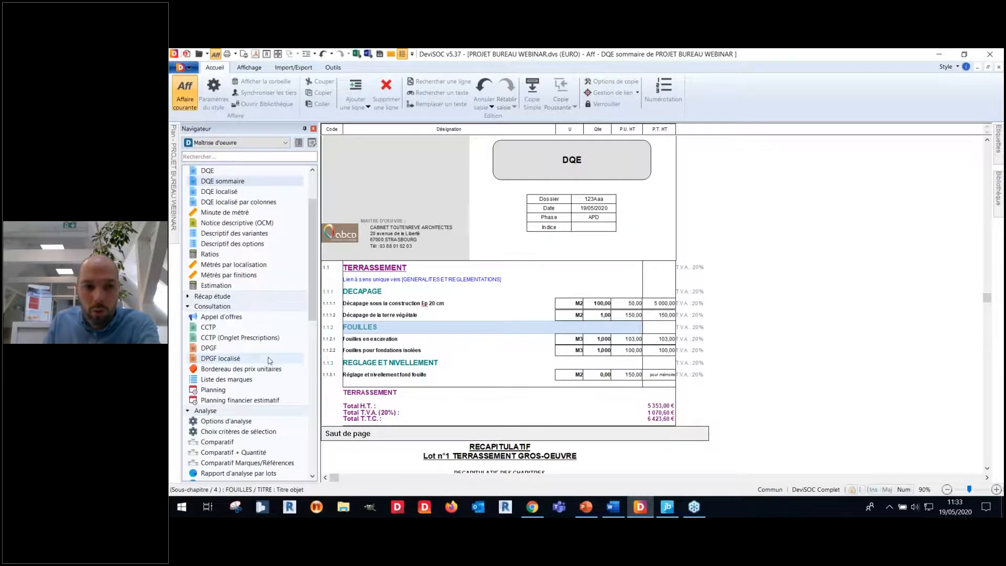
scroll(269, 360, down, 1)
click(237, 411)
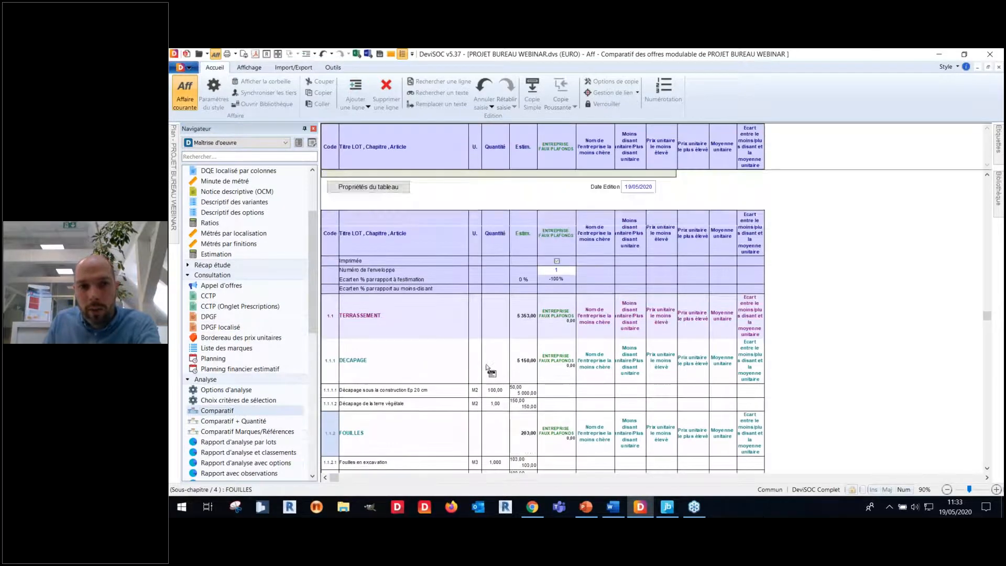
scroll(419, 361, down, 1)
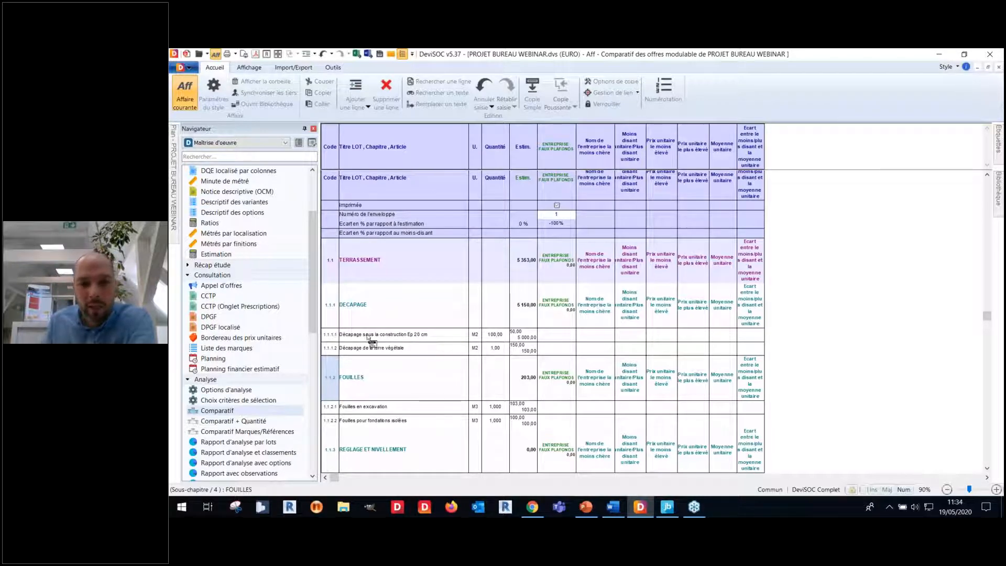
click(438, 337)
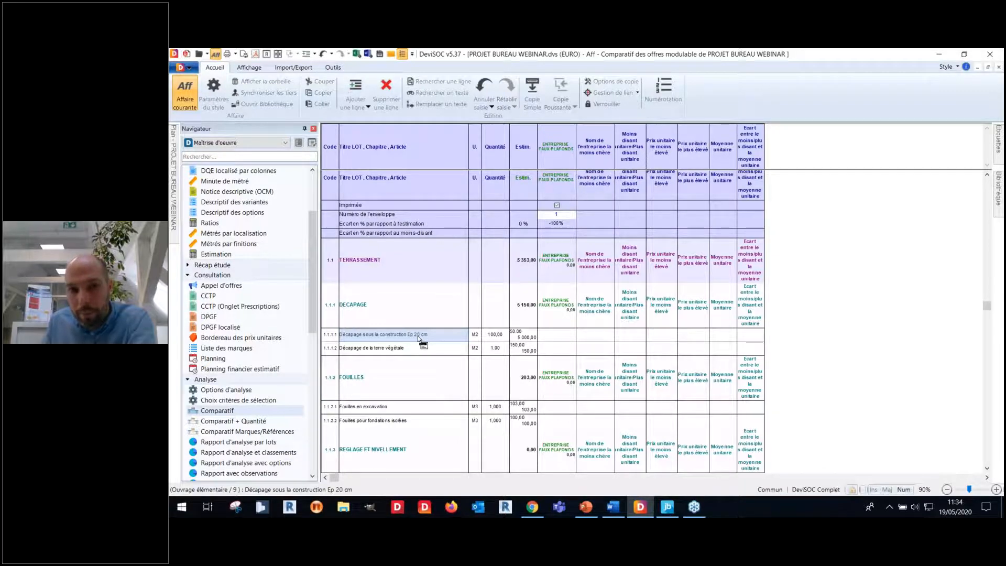
click(495, 334)
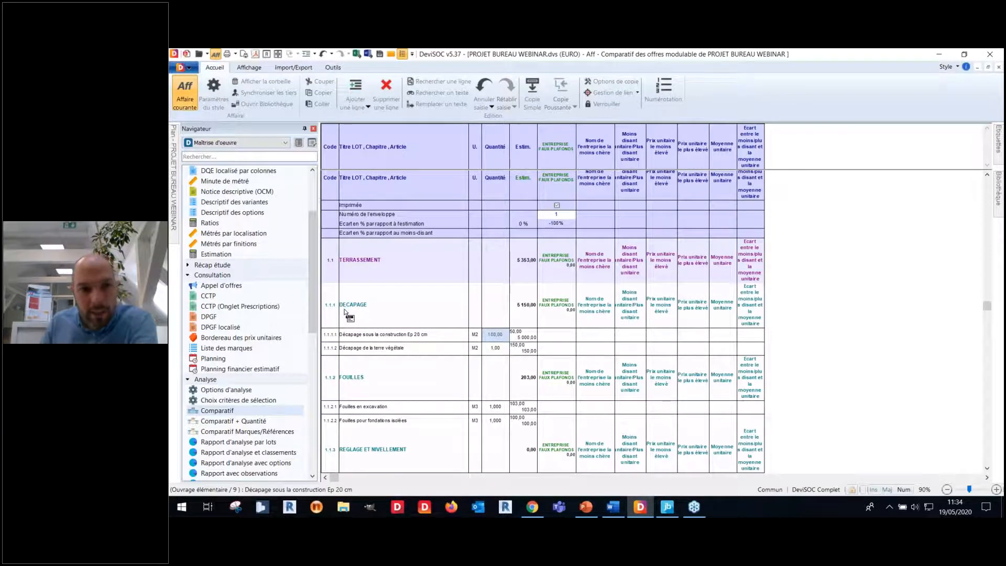
- Open the full DQE under Étude and review the TERRASSEMENT item descriptions and the lot's cover page
scroll(311, 249, up, 3)
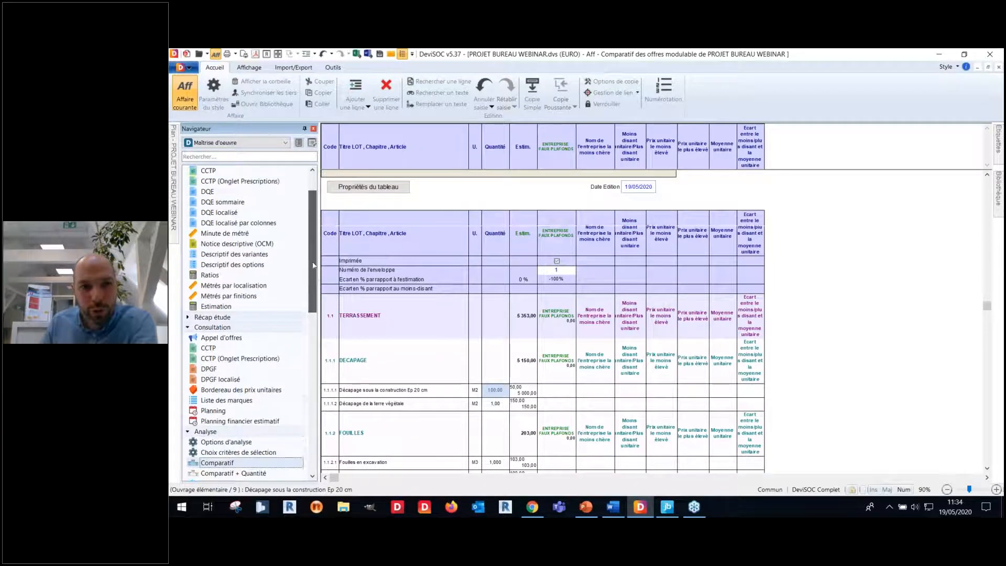
click(261, 232)
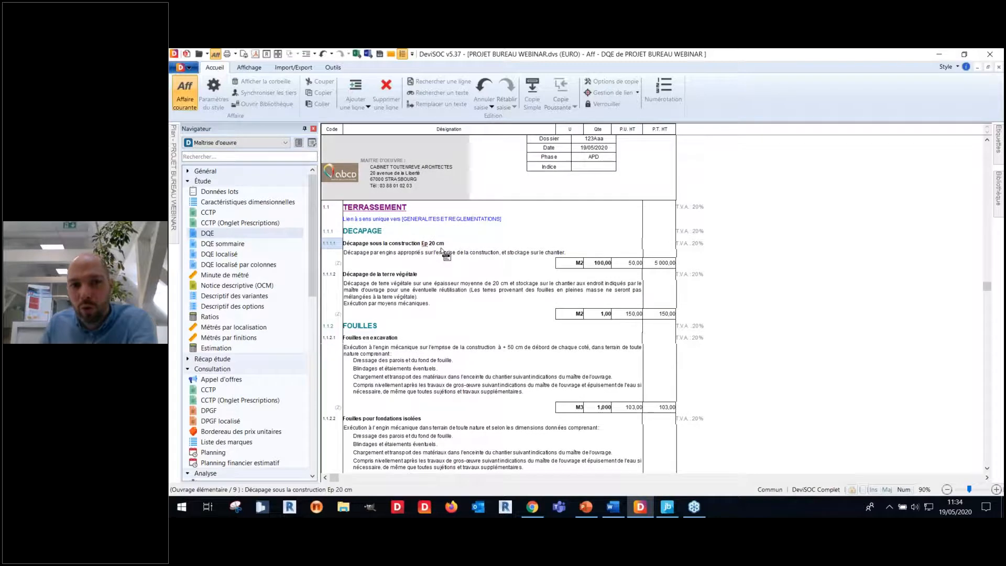
scroll(443, 253, down, 2)
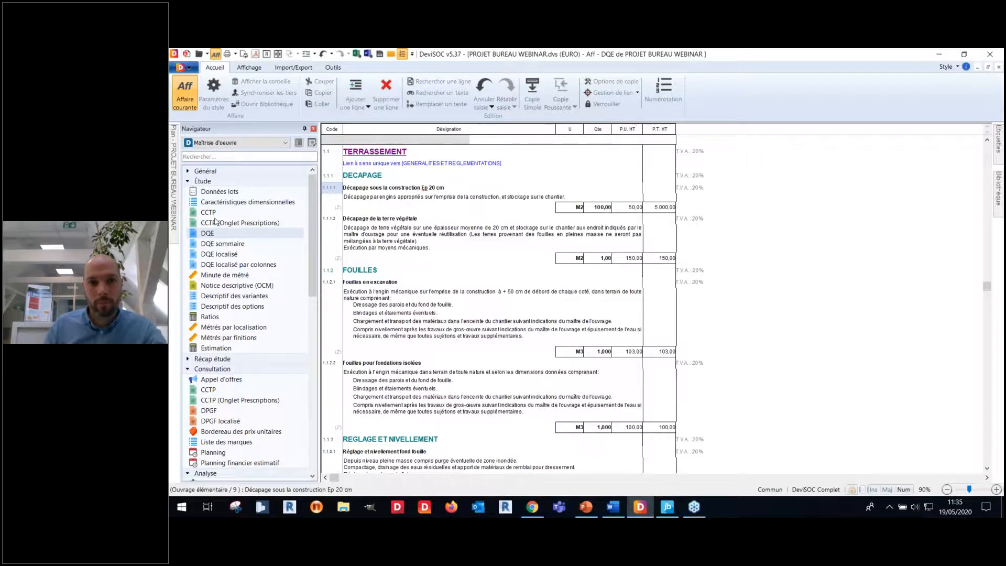
scroll(516, 409, up, 5)
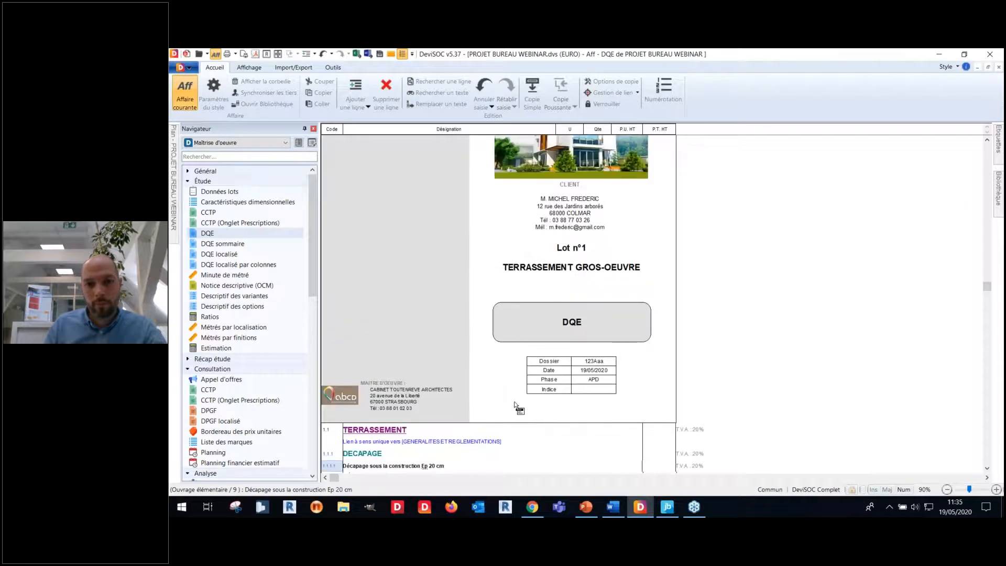
scroll(514, 403, up, 1)
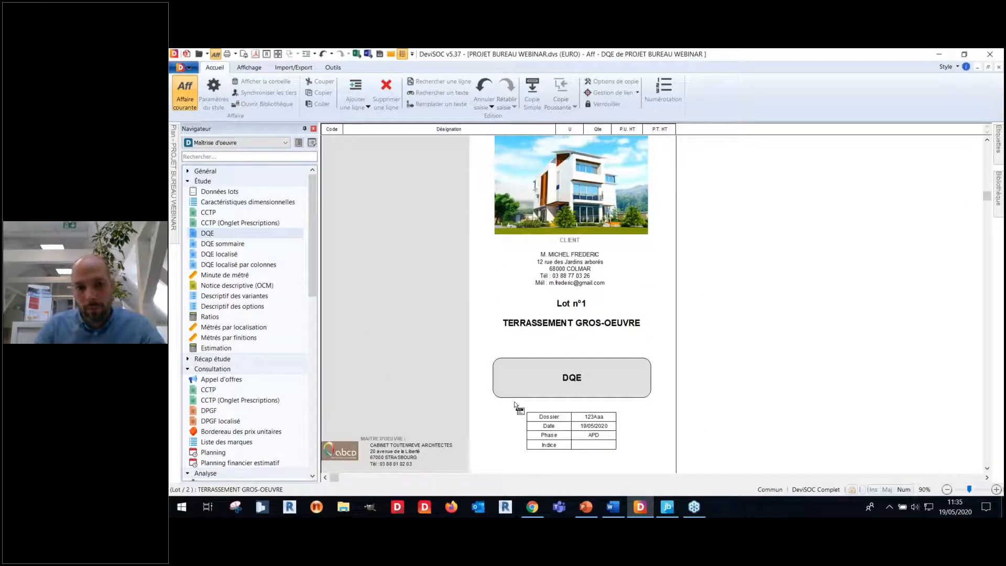
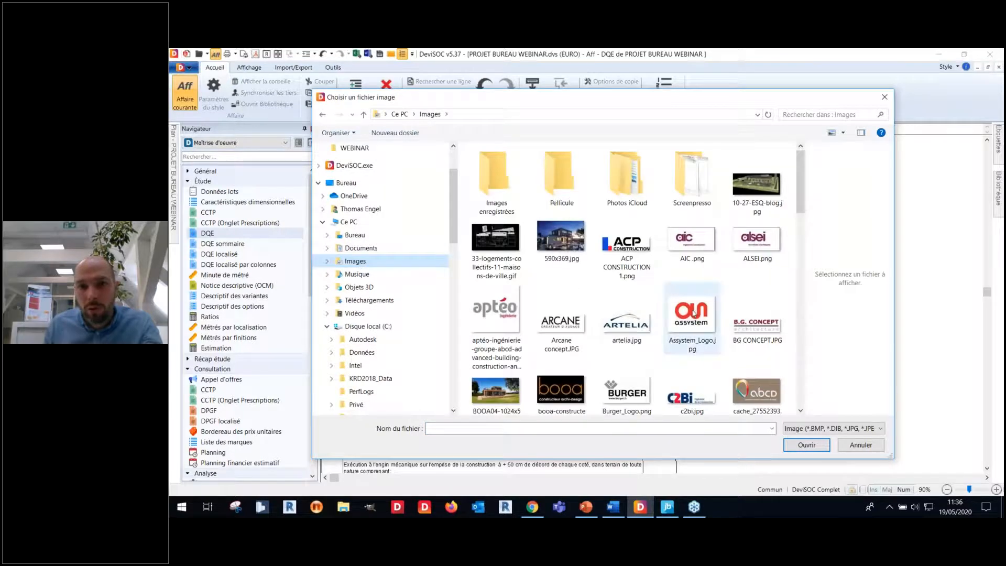
- Insert the image plan 2D.jpg above the description of Décapage de la terre végétale, with its original proportions kept
scroll(693, 312, down, 3)
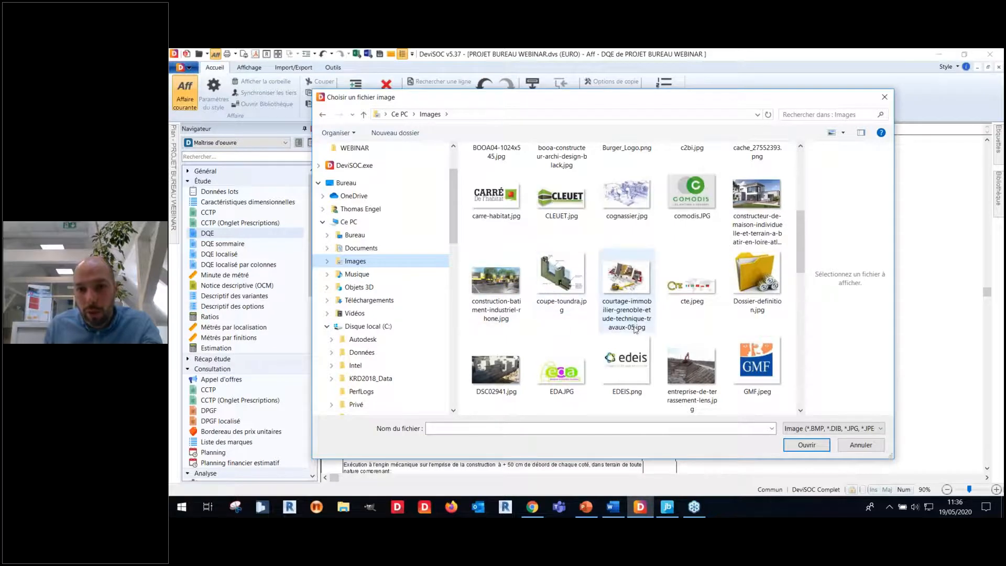
scroll(635, 332, down, 5)
click(626, 376)
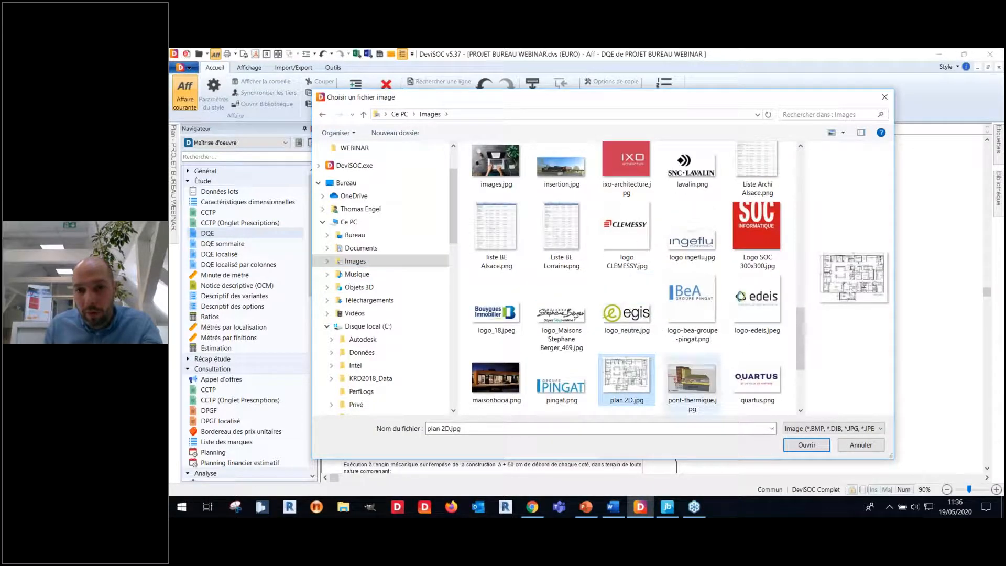
click(797, 444)
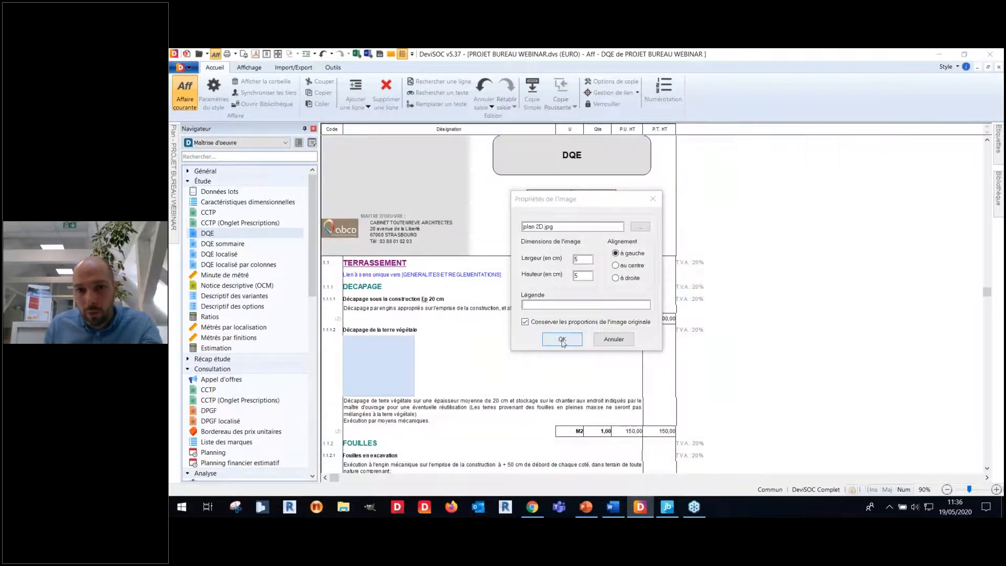
click(561, 339)
scroll(524, 356, down, 2)
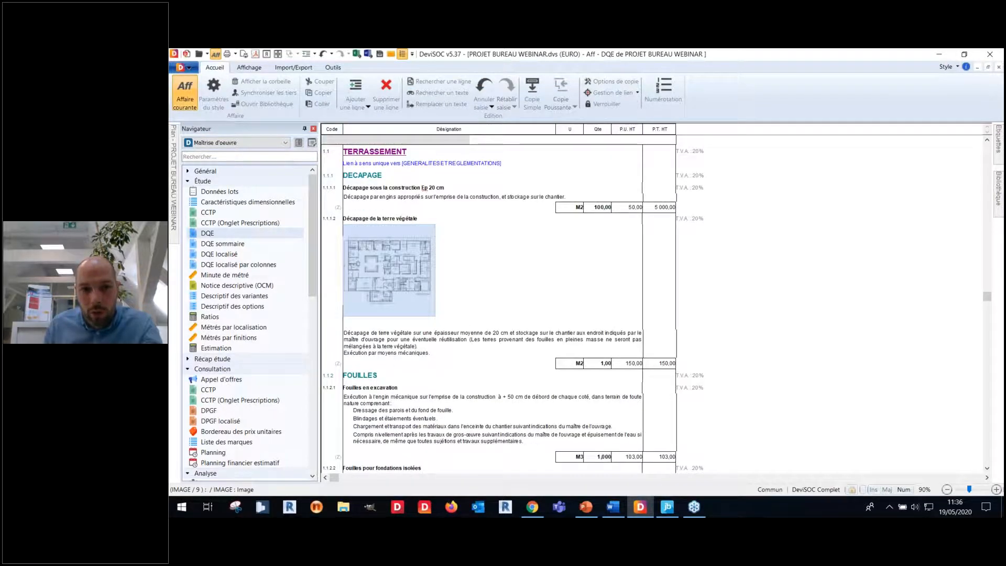
- Enlarge and reposition the plan image within Décapage de la terre végétale, and delete it from the item
drag(389, 278, 418, 348)
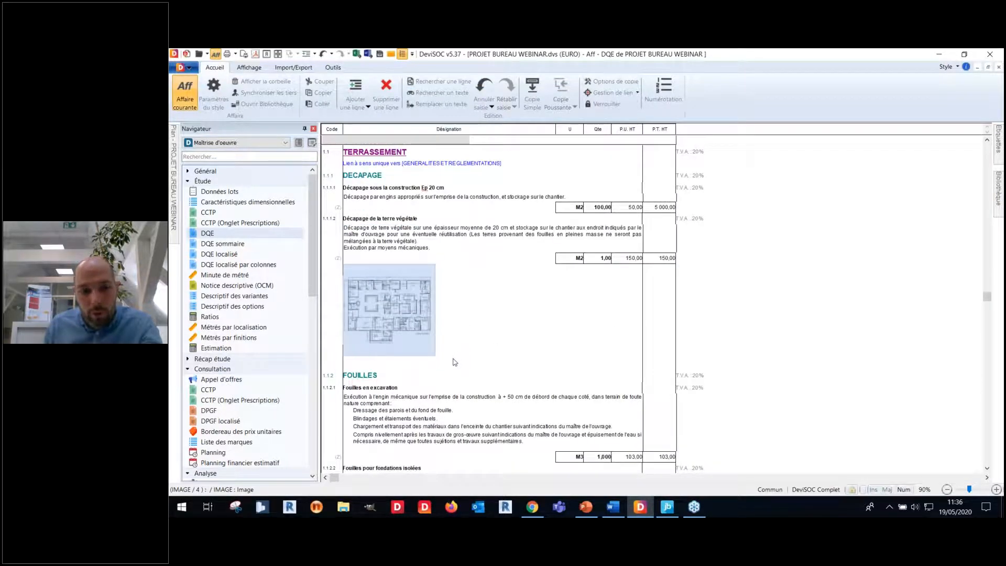
drag(435, 356, 517, 370)
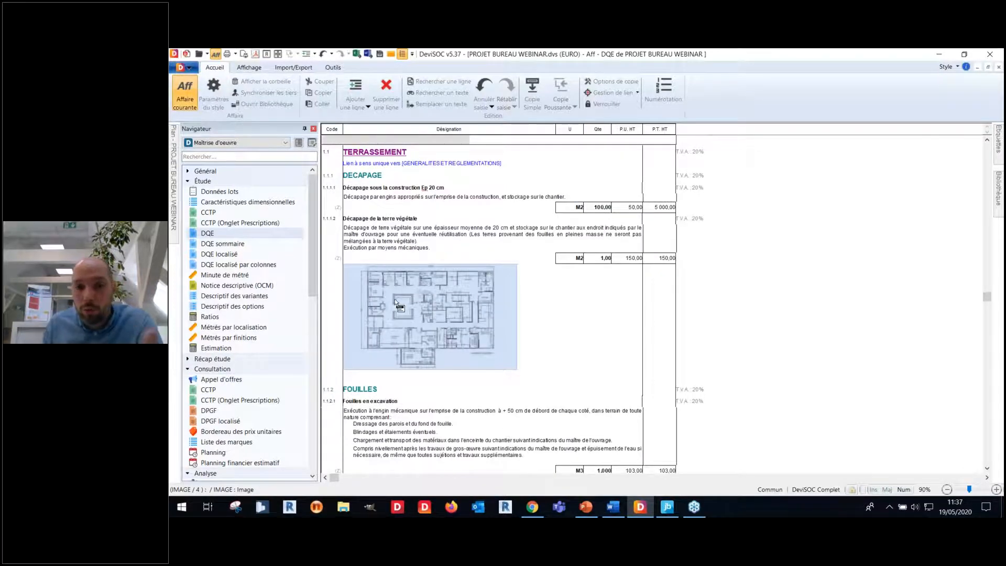
drag(412, 321, 435, 247)
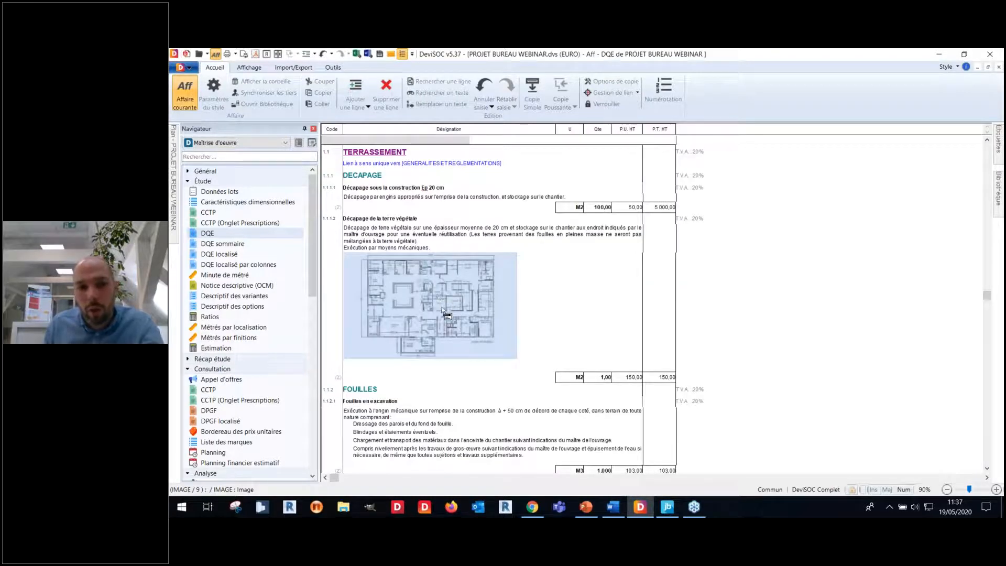
key(Delete)
click(515, 295)
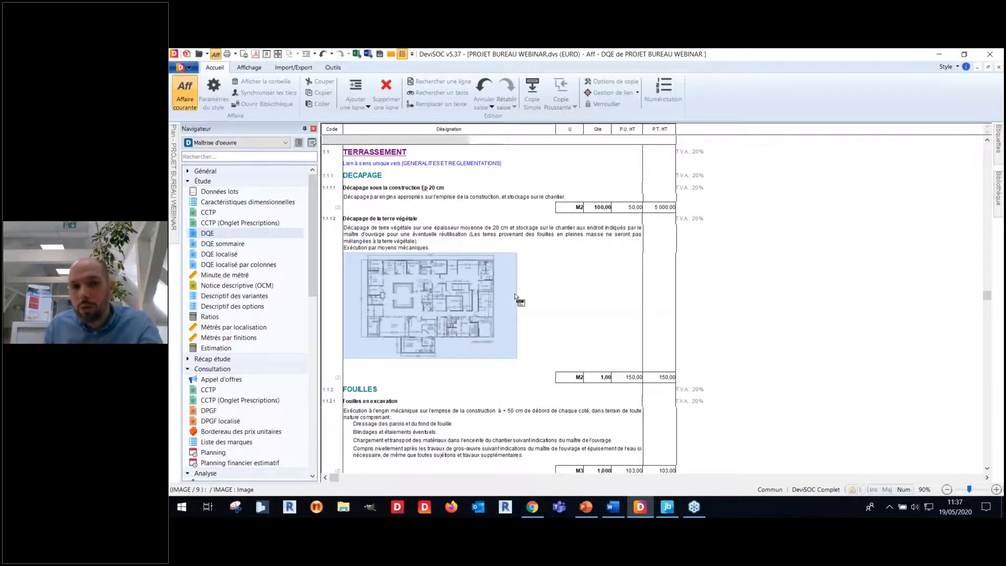
- Add a Métré line with the formula 4*8 in M2 to Décapage de la terre végétale
click(428, 224)
click(434, 252)
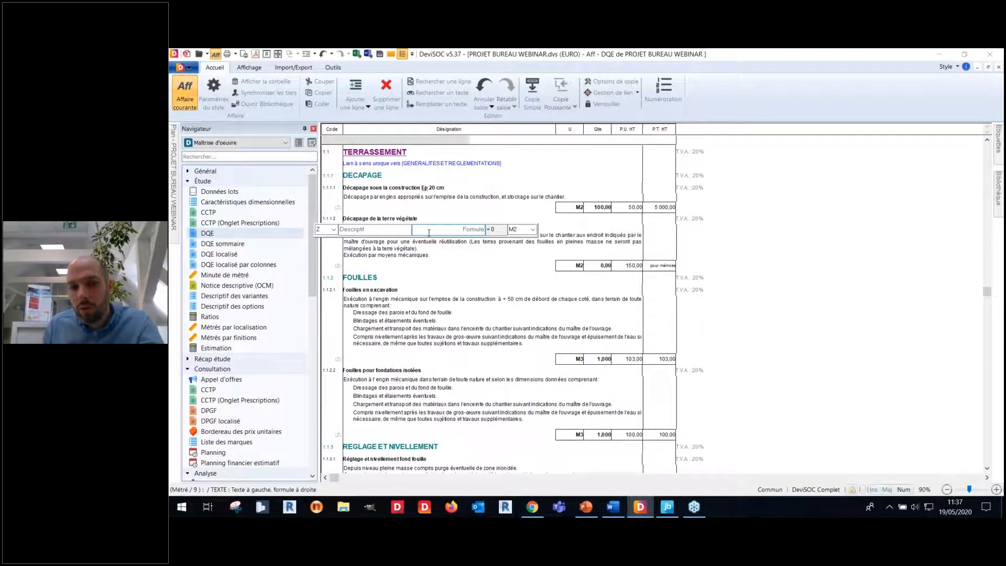
text(4*8)
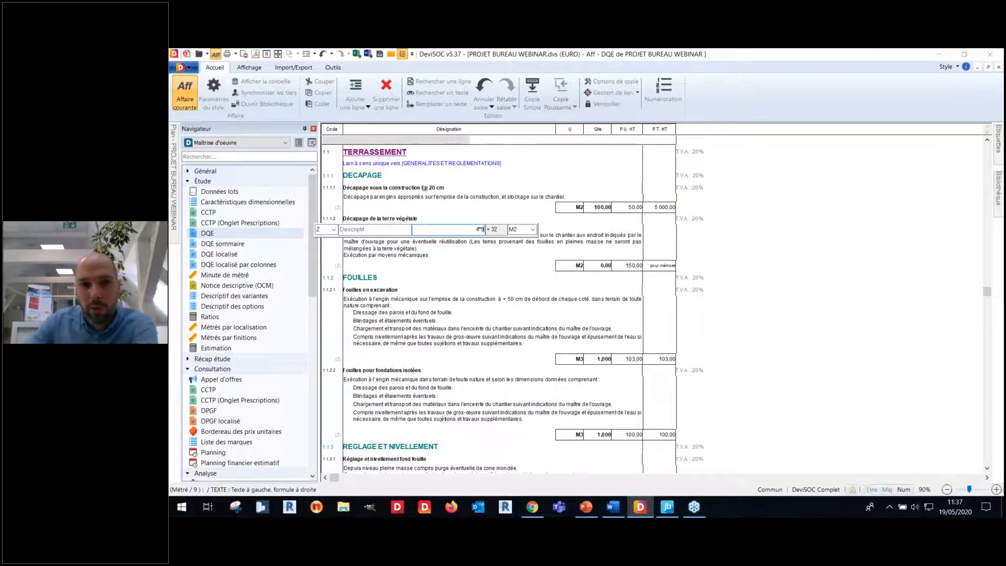
key(Return)
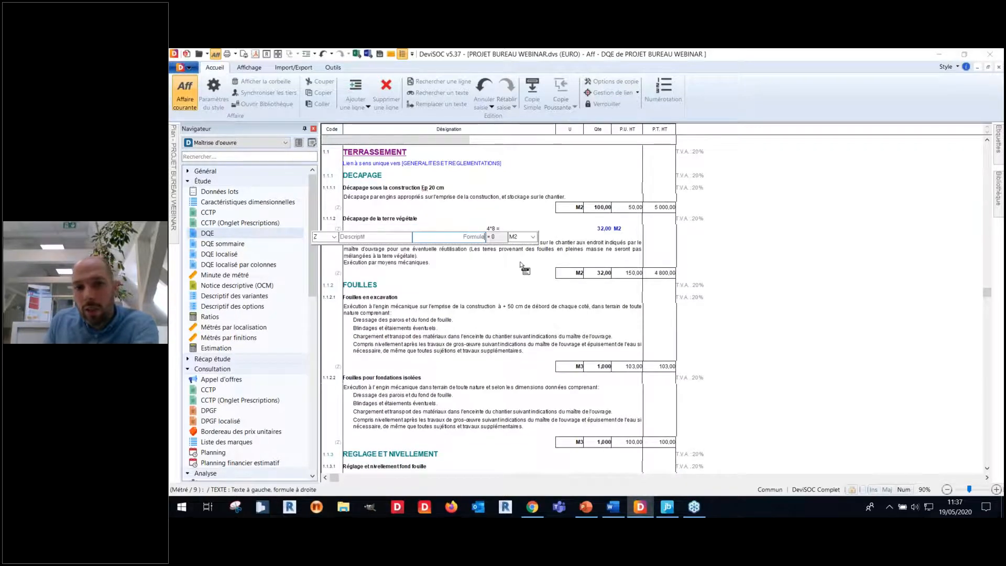
key(Escape)
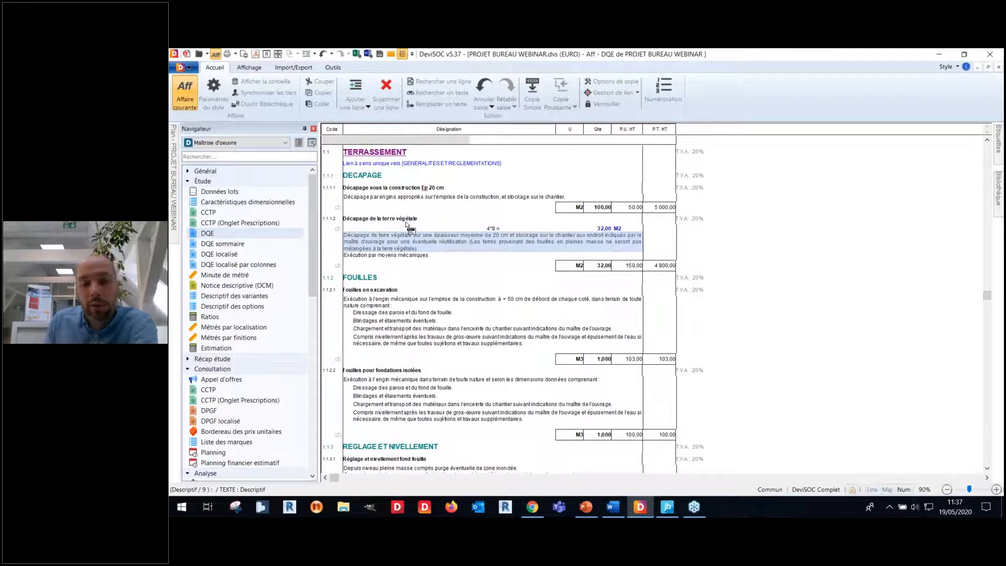
double_click(489, 229)
click(478, 229)
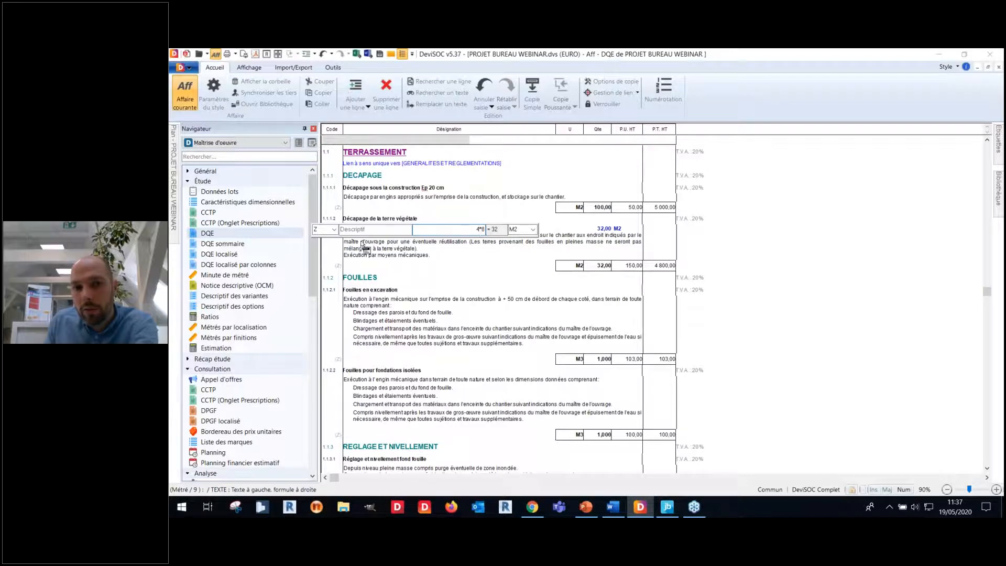
click(401, 255)
- Preview the printed DQE without the Métré lines and review its cover, item and recap pages
scroll(442, 256, up, 3)
scroll(443, 256, up, 2)
click(570, 251)
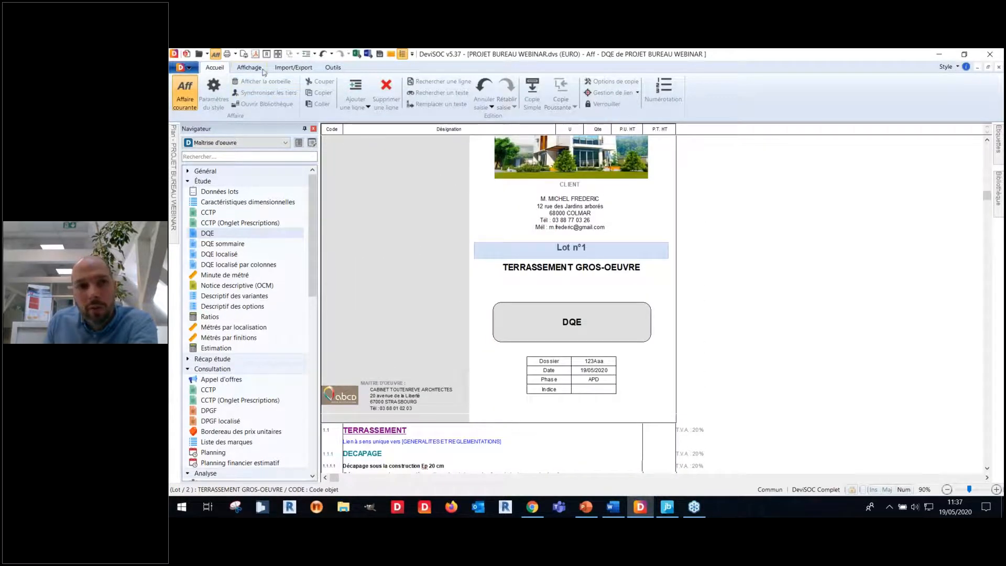
click(243, 54)
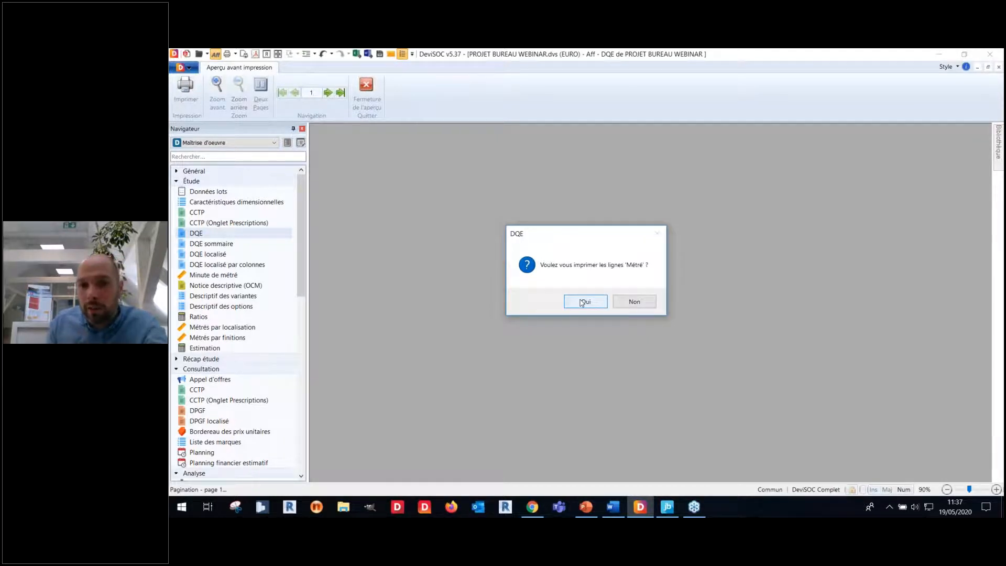
click(634, 303)
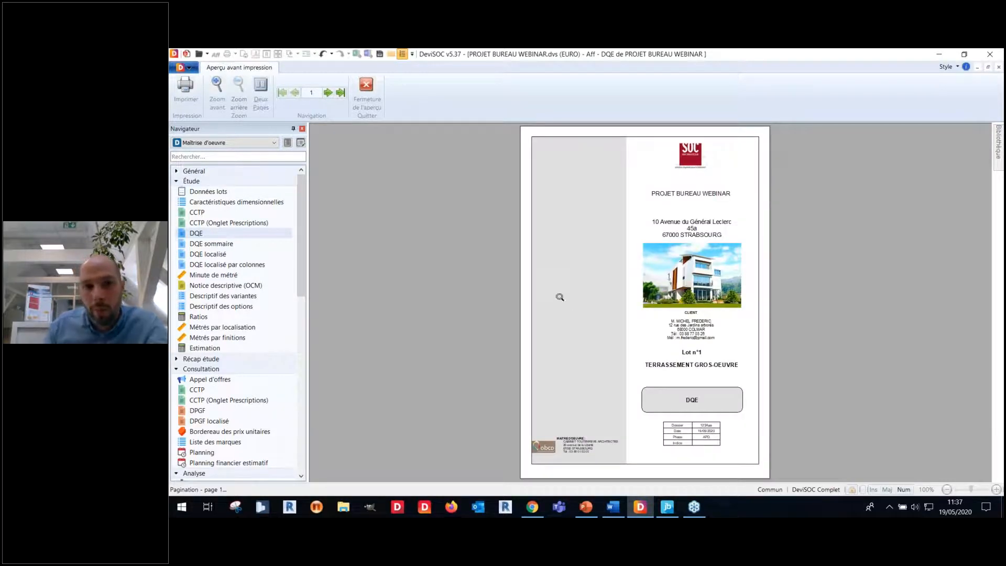
click(327, 92)
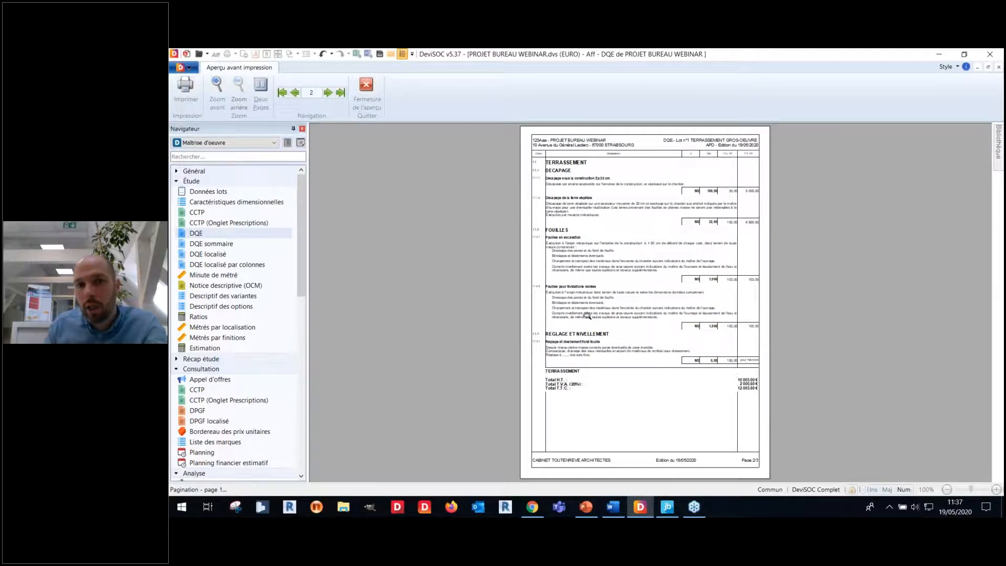
click(328, 92)
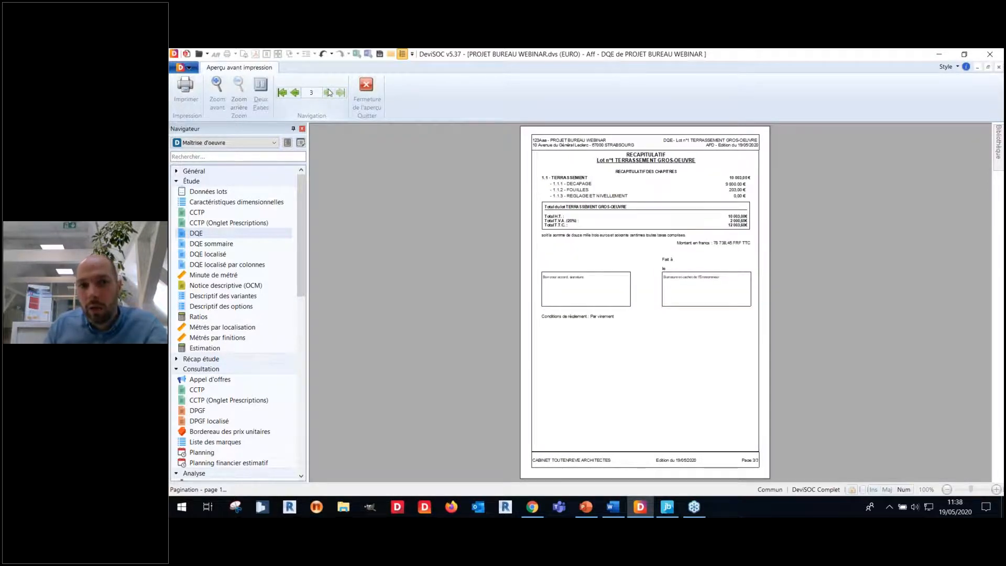
click(294, 92)
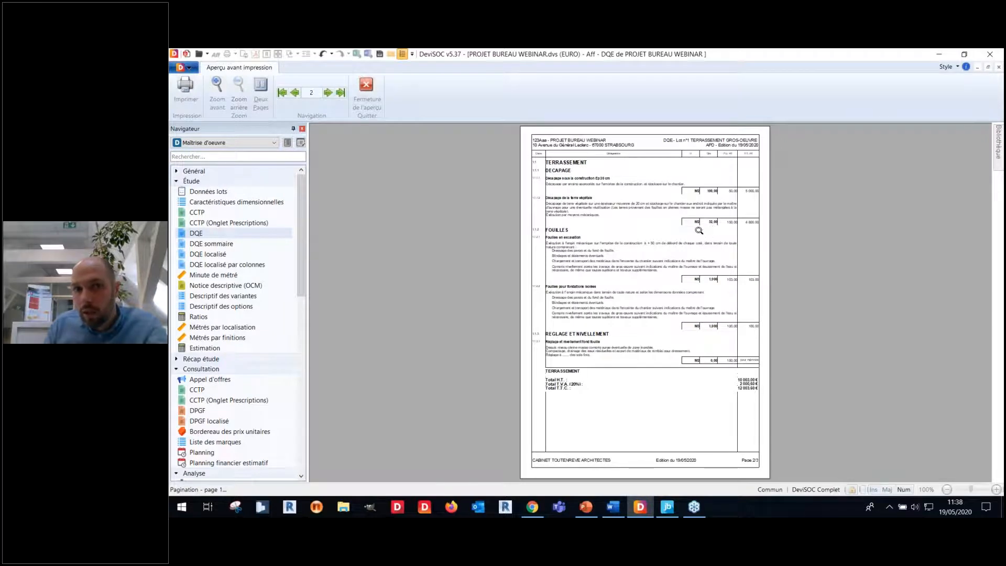
click(366, 92)
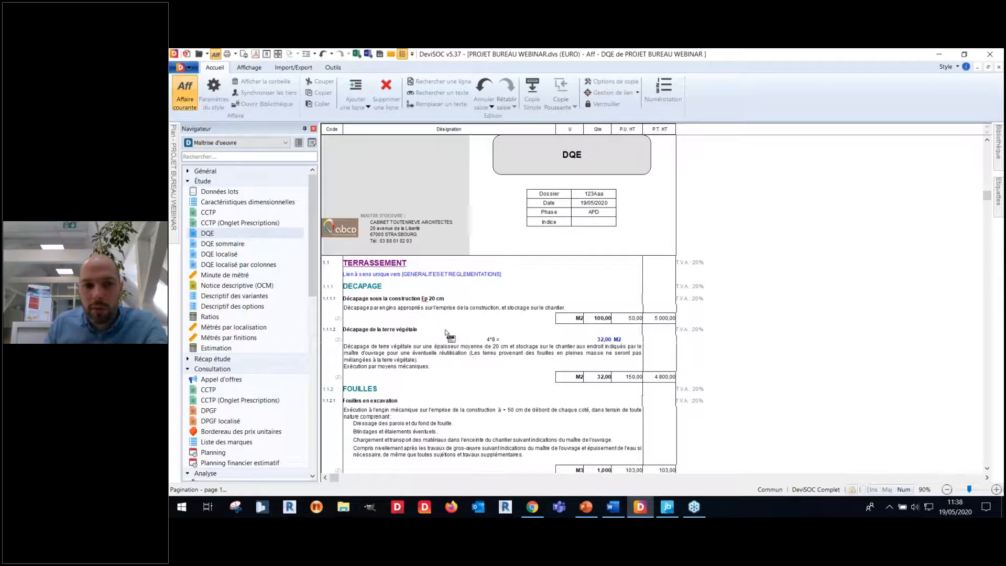
- Delete the Métré line from Décapage de la terre végétale
click(448, 339)
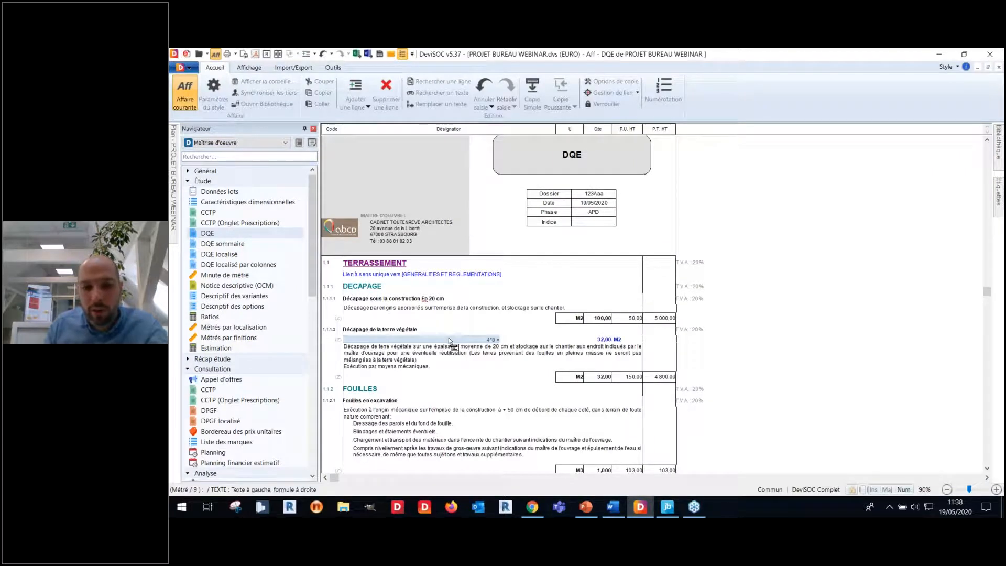
key(Delete)
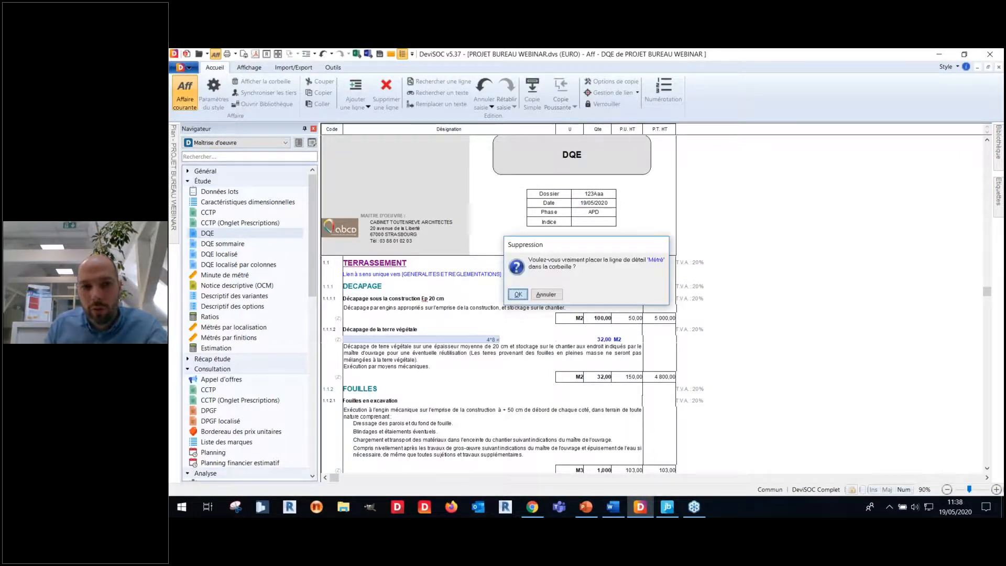
key(Return)
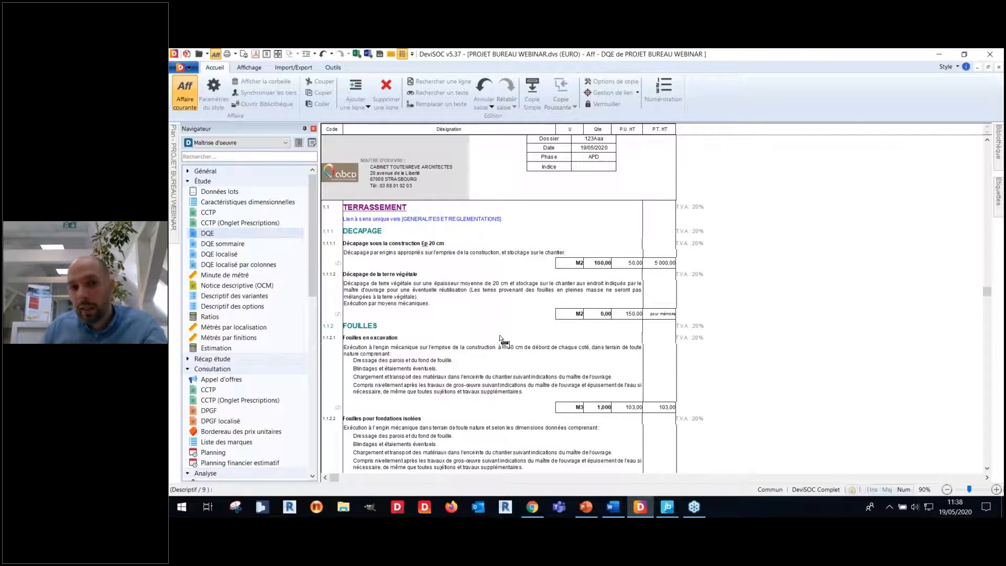
- Set the quantity of Décapage de la terre végétale to 182 and that of Fouilles en excavation to 785
click(592, 315)
text(182)
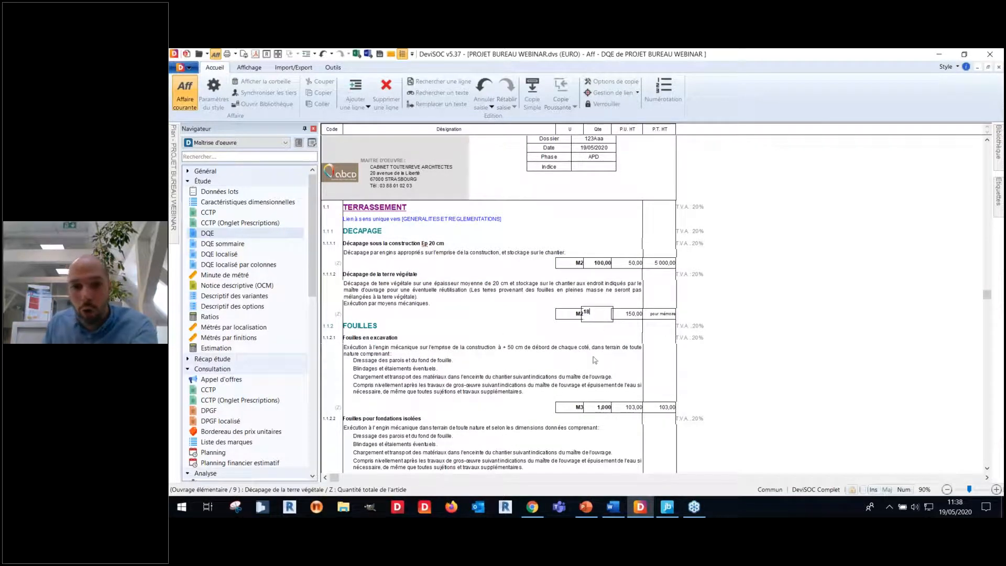
key(Return)
scroll(603, 362, down, 2)
click(602, 352)
text(785)
key(Return)
- Set the quantity of Fouilles pour fondations isolées to 49 and that of Réglage et nivellement fond fouille to 78
click(603, 427)
text(49)
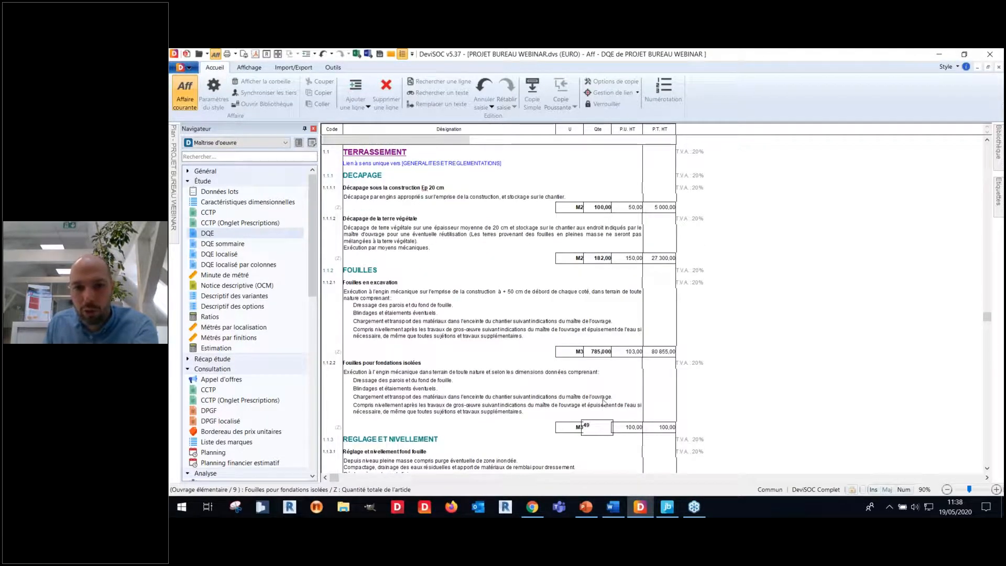
click(603, 397)
scroll(602, 399, down, 2)
click(606, 426)
text(78)
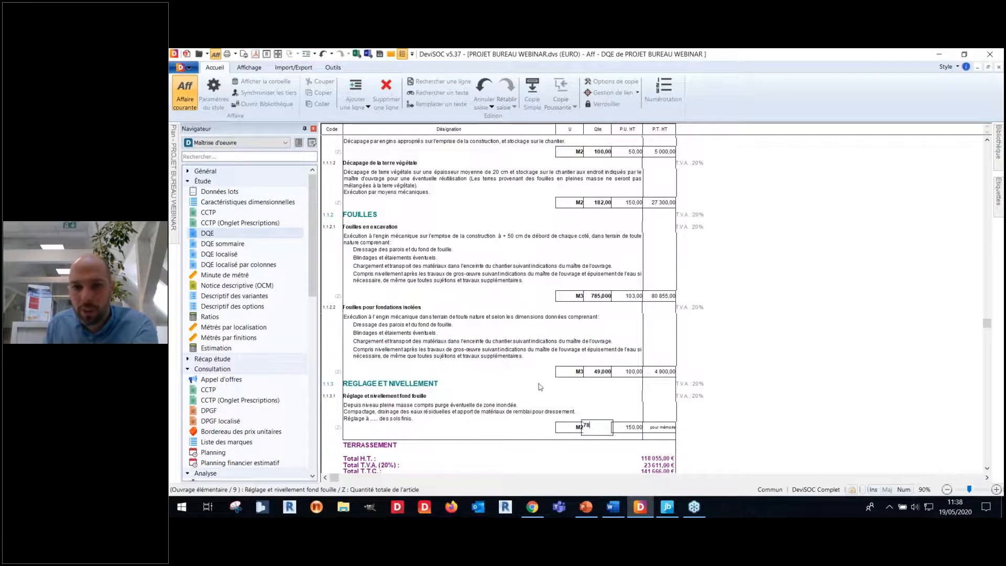
click(539, 386)
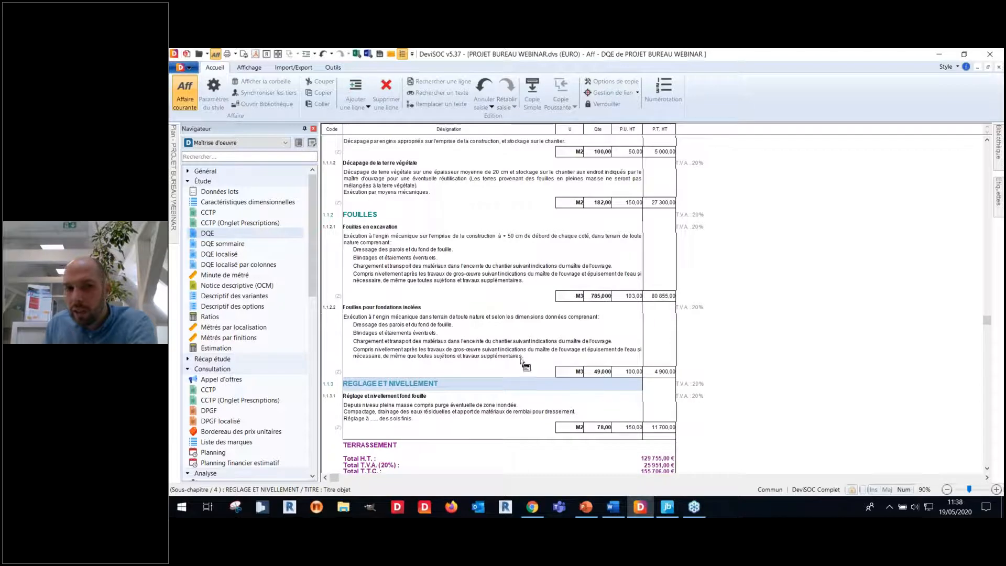
- Open the embedded-text editor for the Décapage de la terre végétale description, look over its functions, and leave without inserting any
click(424, 355)
scroll(424, 356, up, 3)
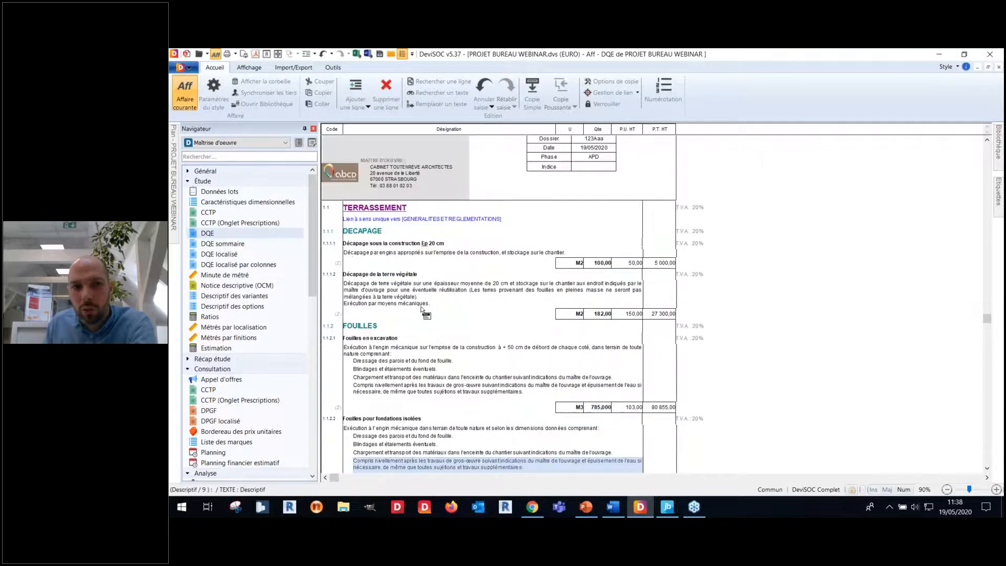
right_click(424, 292)
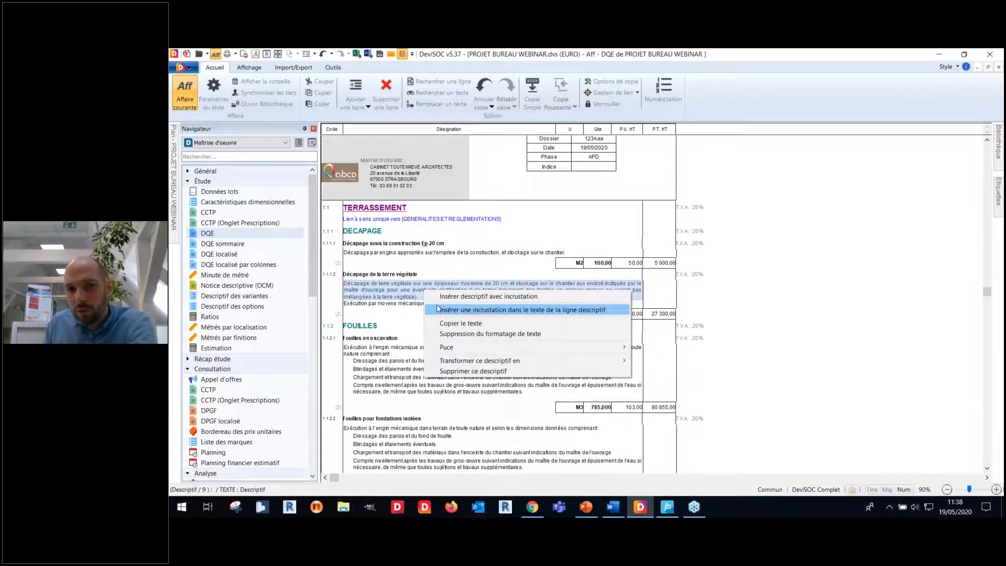
click(440, 309)
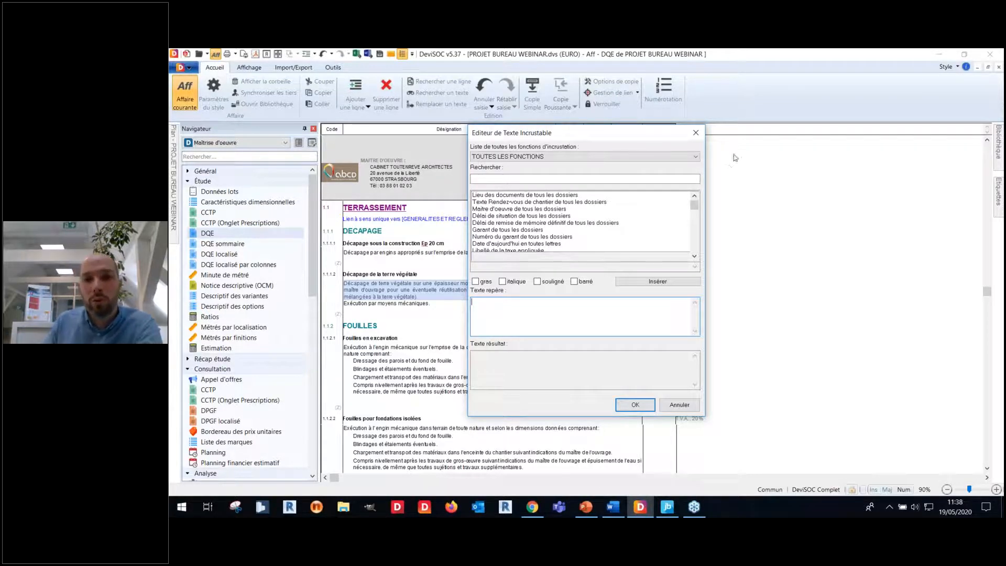
click(695, 133)
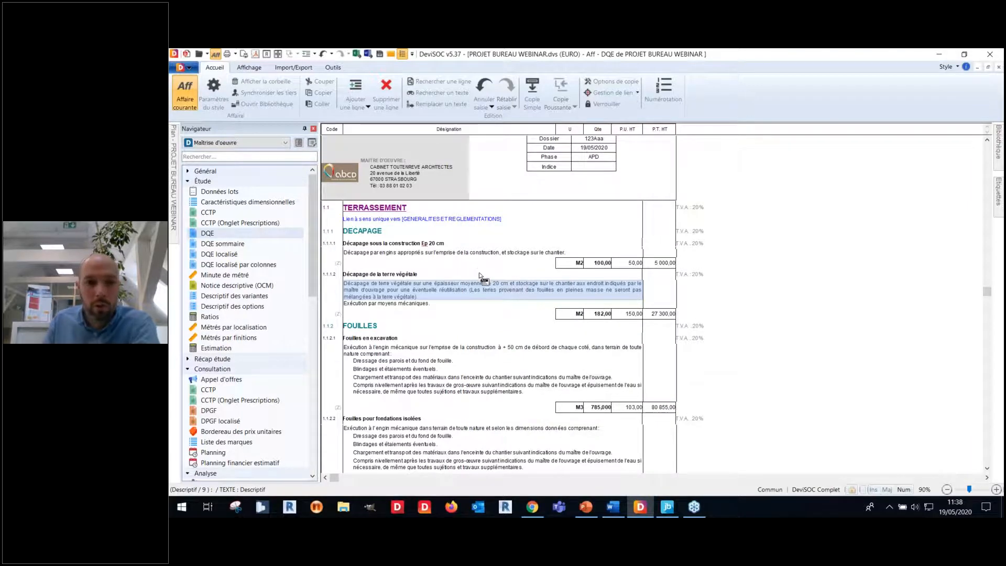
- Check which types of detail line can be added to Décapage de la terre végétale
scroll(478, 281, down, 1)
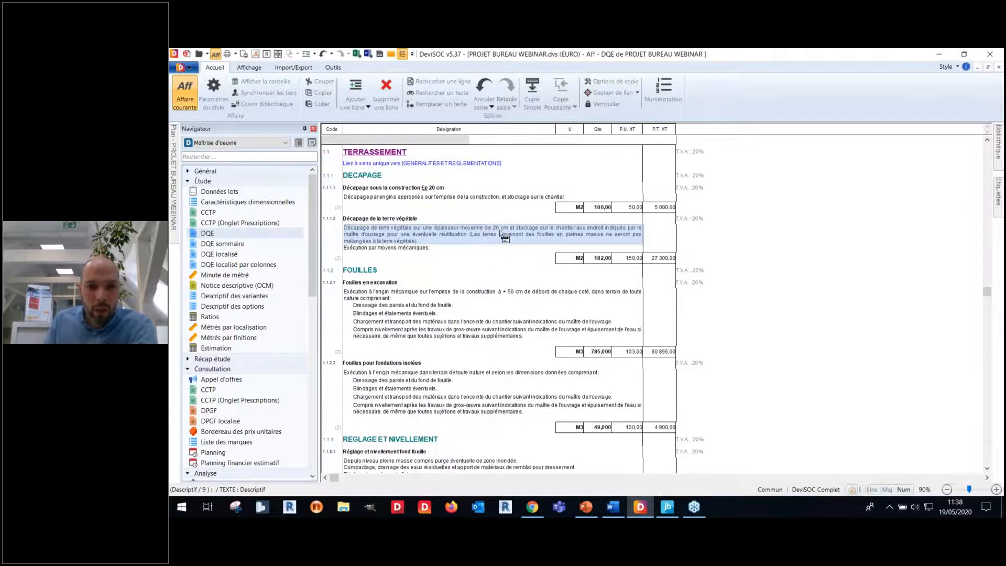
right_click(434, 223)
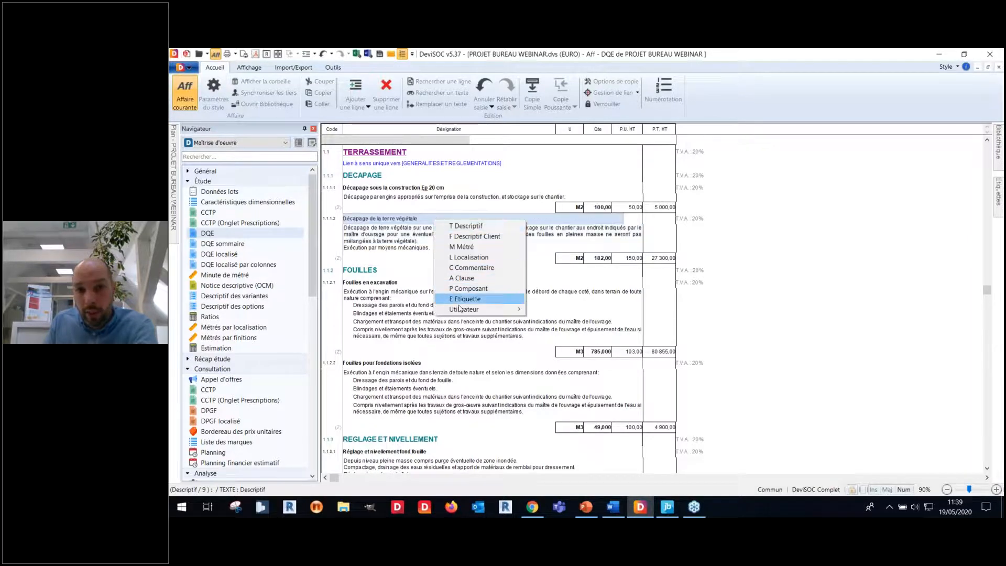
click(409, 296)
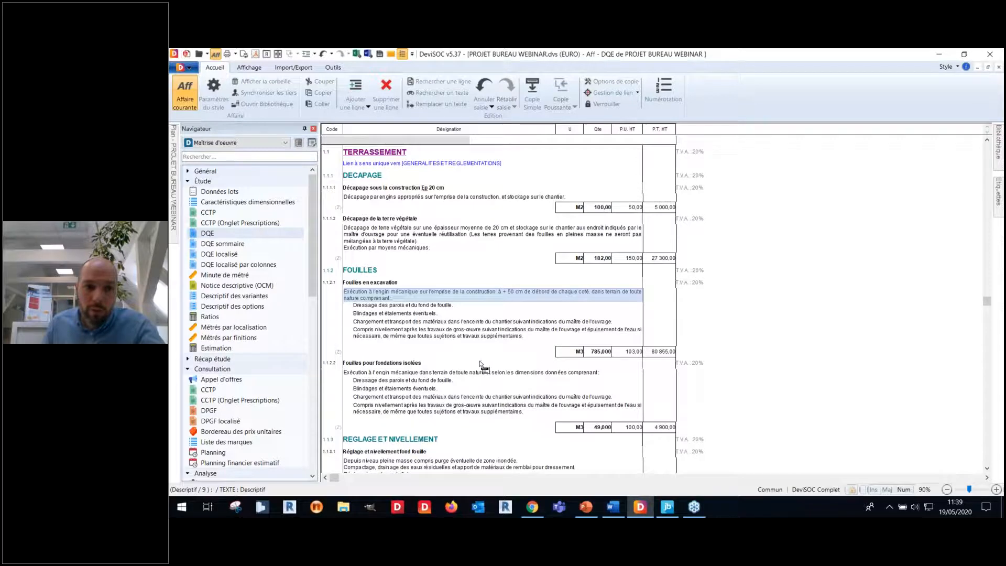
- Collapse the Étude, Consultation and Analyse groups, expand Dossiers DCE/Marché and open the project's Données consultation
click(187, 180)
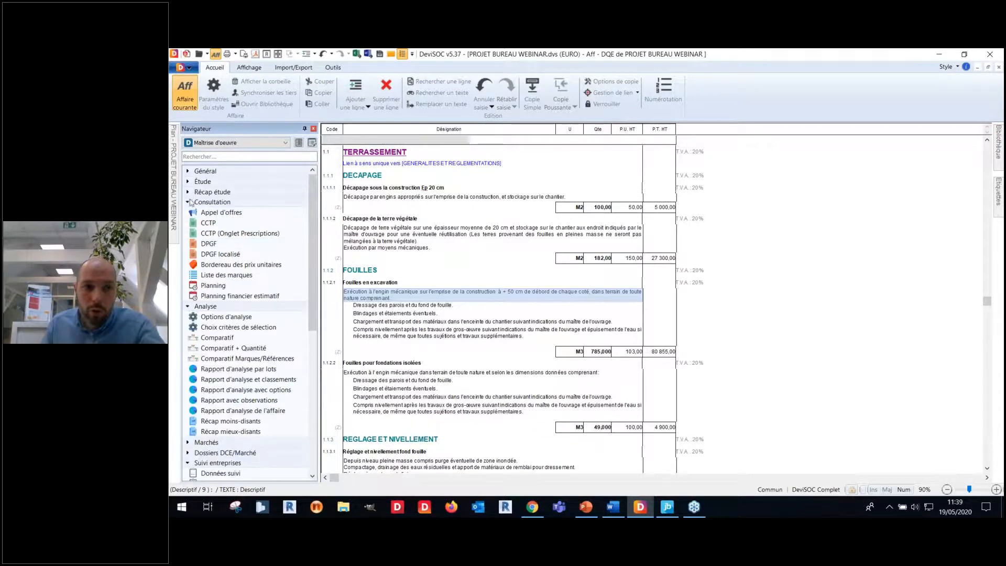
click(187, 202)
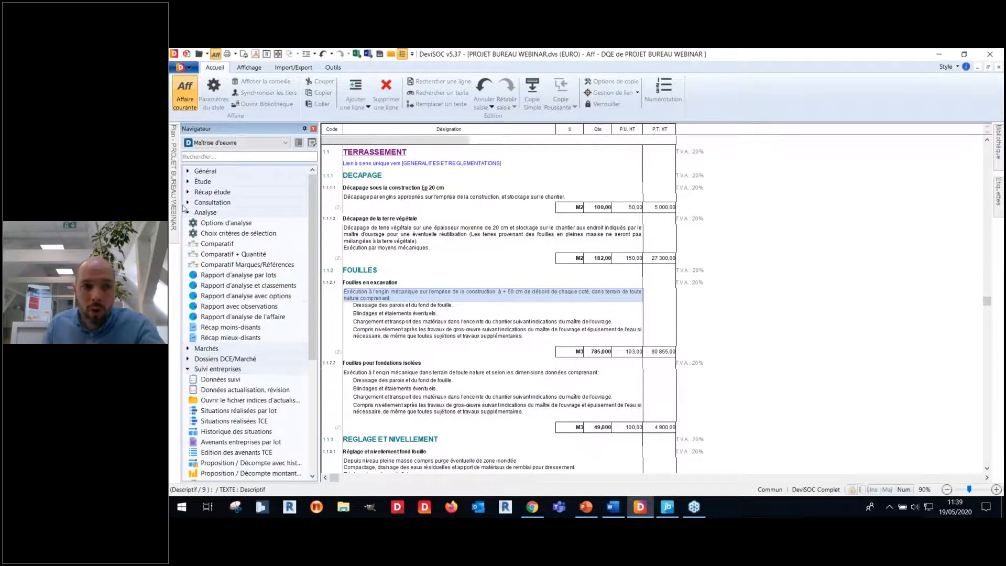
click(188, 212)
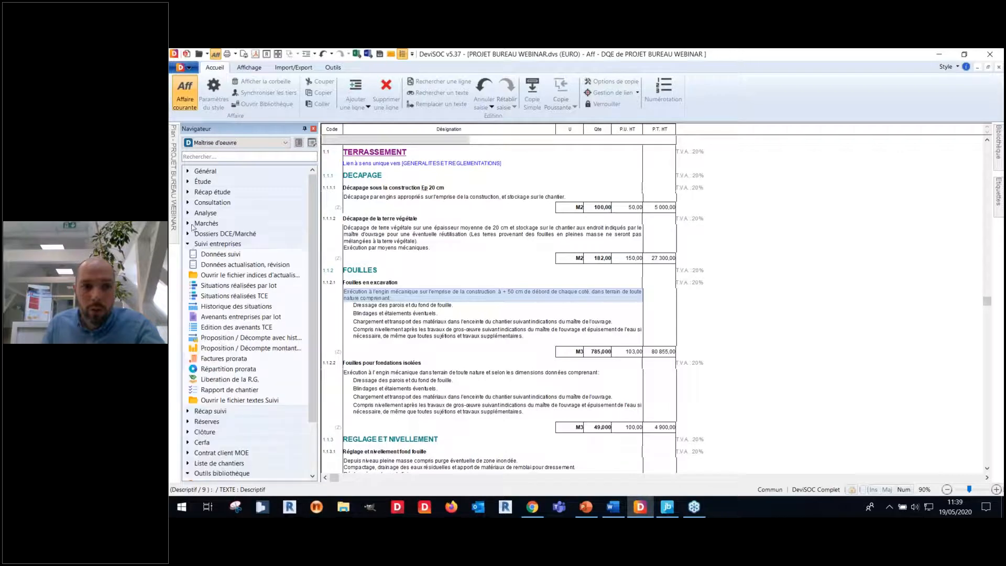
click(188, 234)
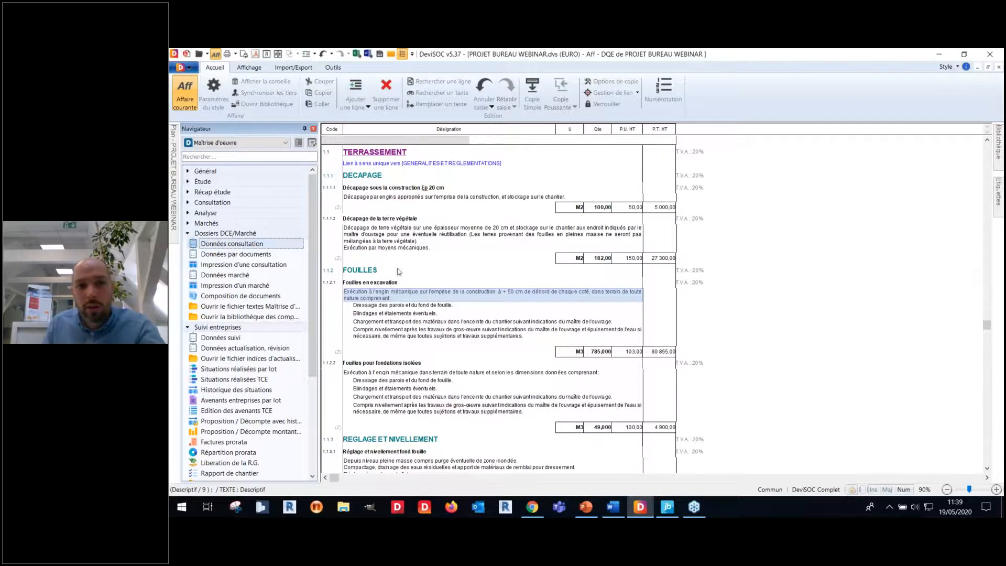
click(262, 246)
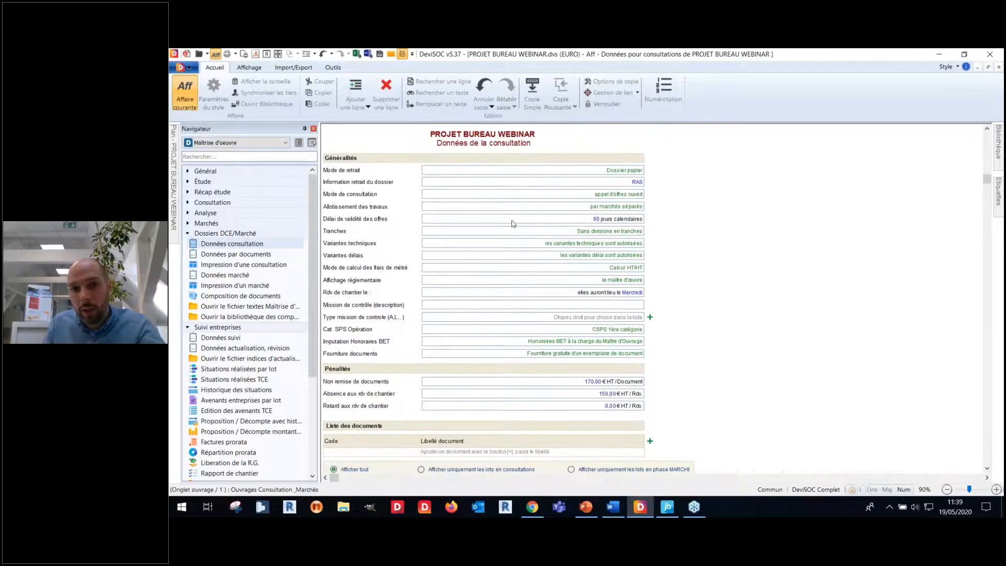
- Look over the consultation's general data and the available choices for Imputation Honoraires BET, keeping the current option
click(546, 173)
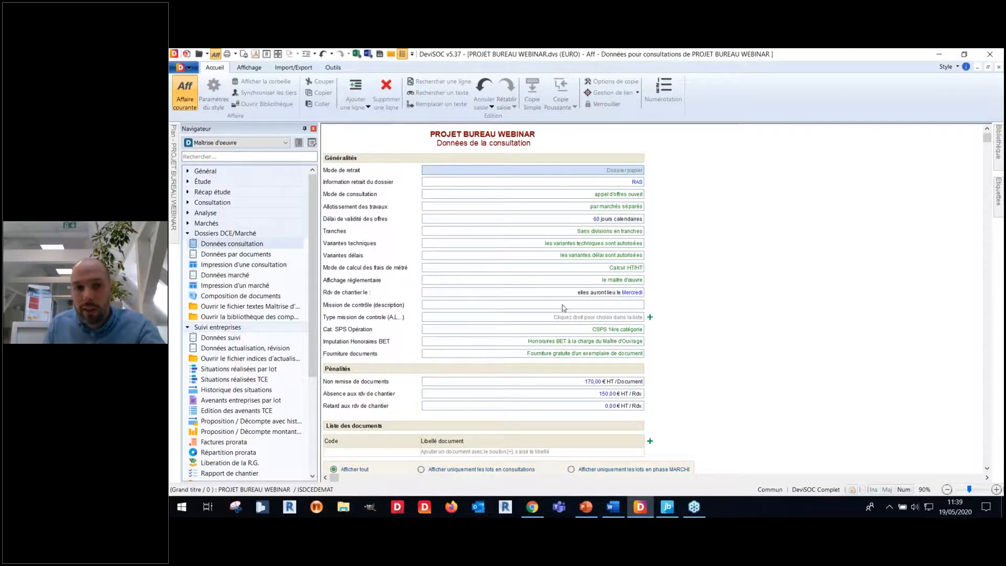
scroll(563, 307, down, 2)
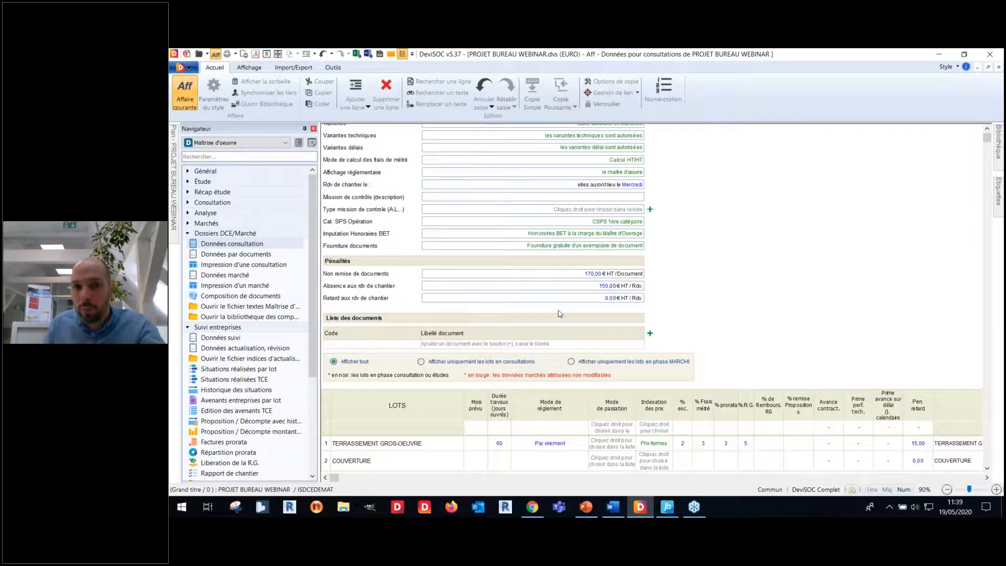
right_click(559, 223)
right_click(541, 234)
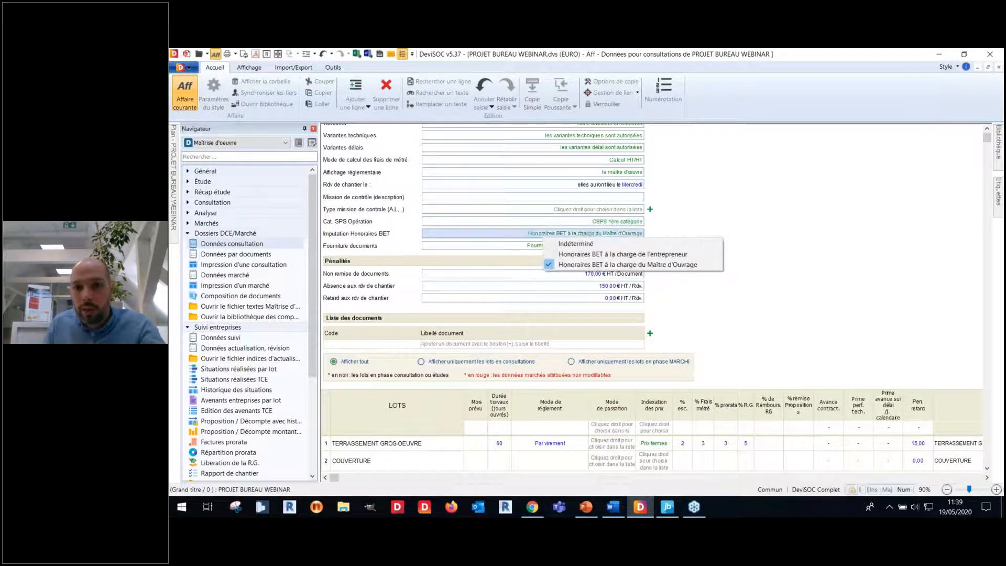
click(582, 192)
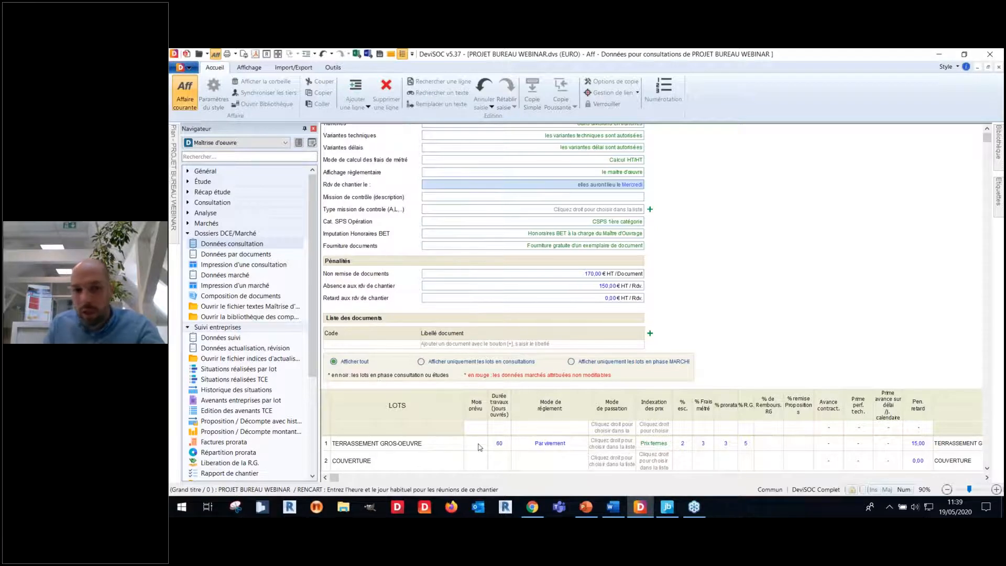
- For the TERRASSEMENT GROS-OEUVRE lot, set the planned month to 05/20 and the Mode de passation to Prix global et forfaitaire
double_click(477, 444)
click(508, 442)
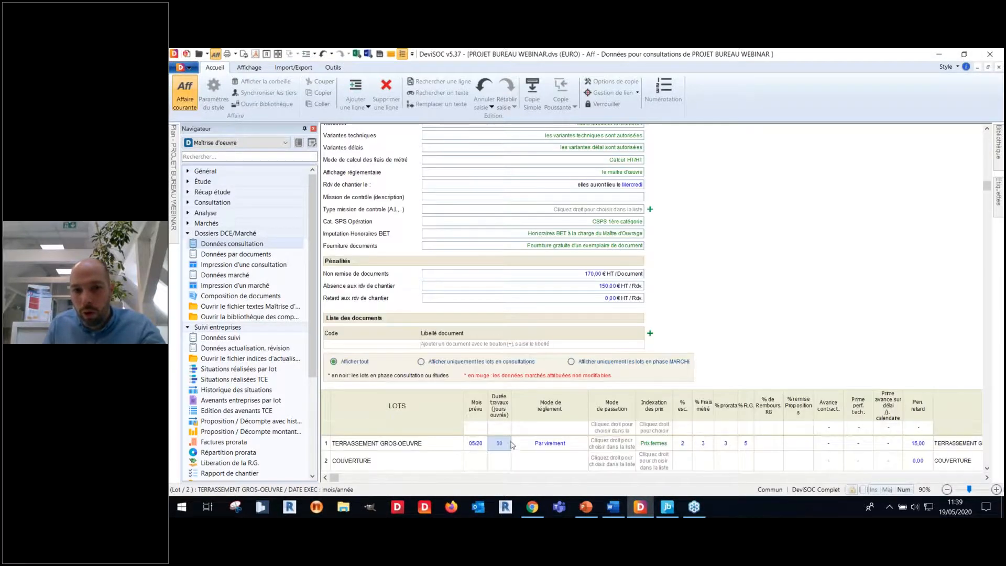
right_click(606, 444)
click(636, 411)
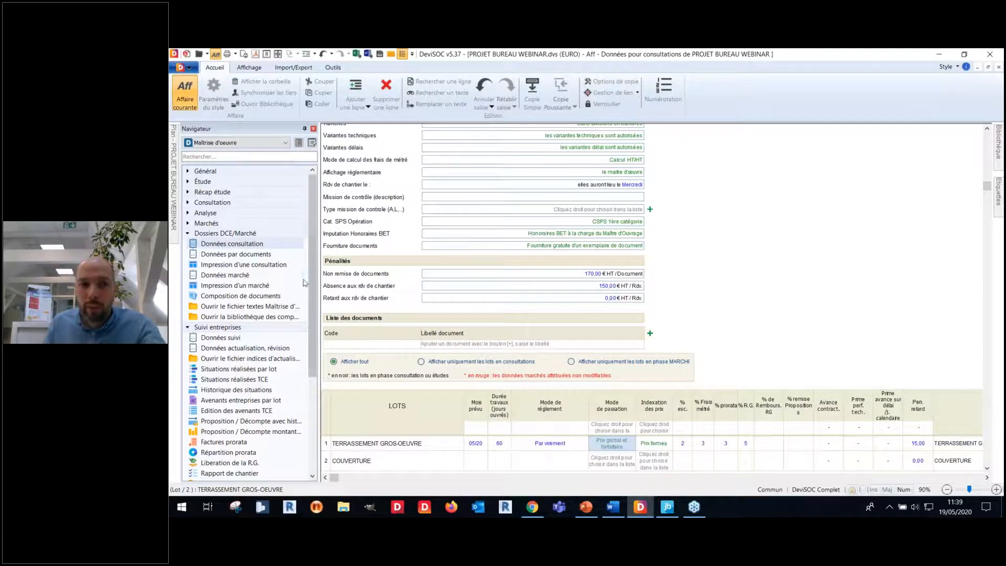
- Open Impression d'une consultation and review which documents can be included in the default composition, keeping the existing selection
click(286, 268)
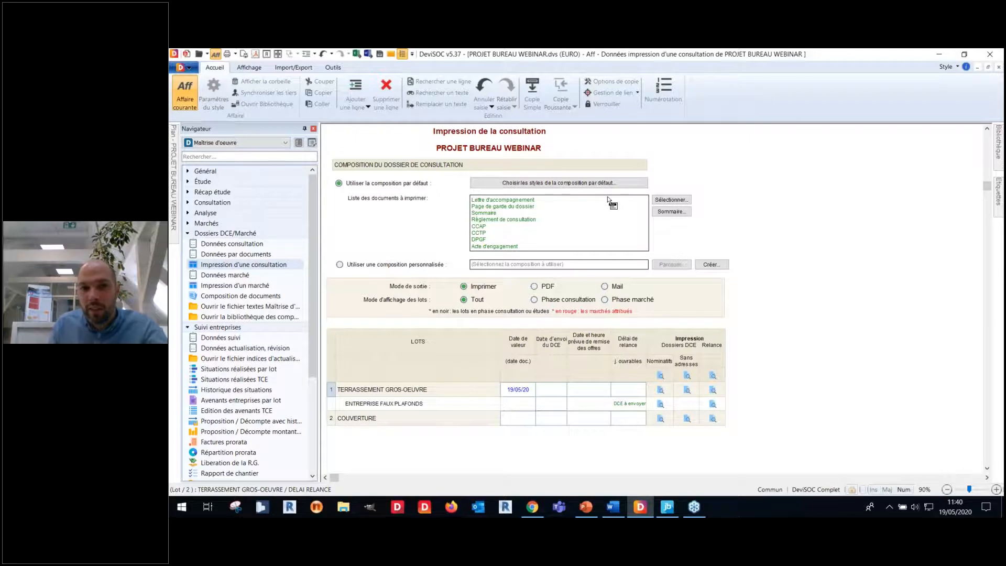
click(682, 201)
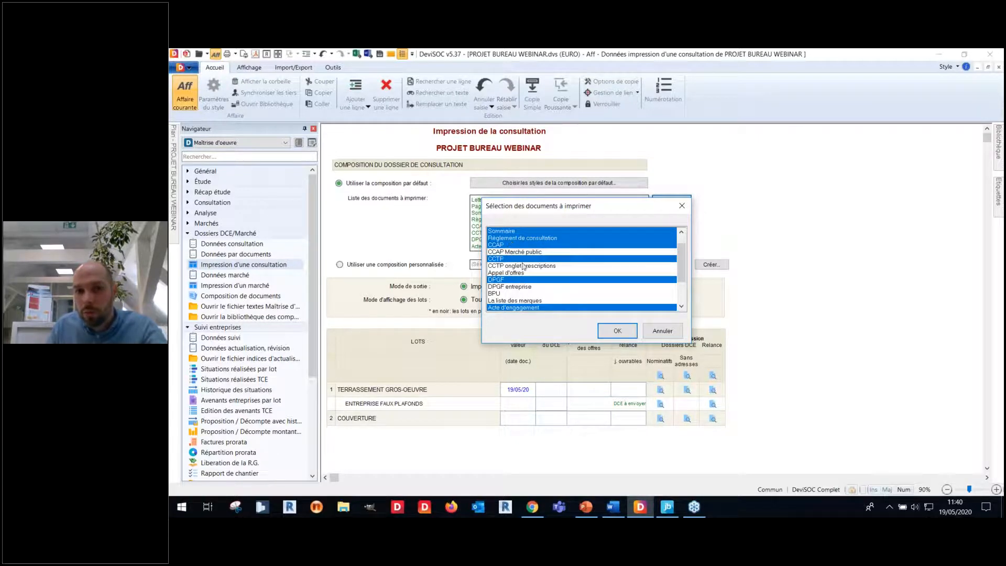
scroll(528, 284, down, 1)
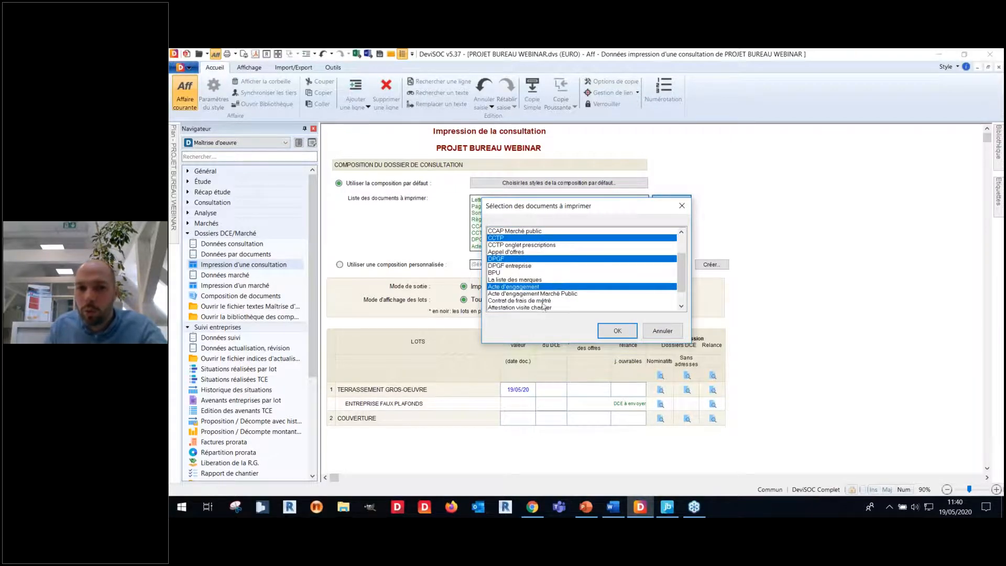
click(617, 333)
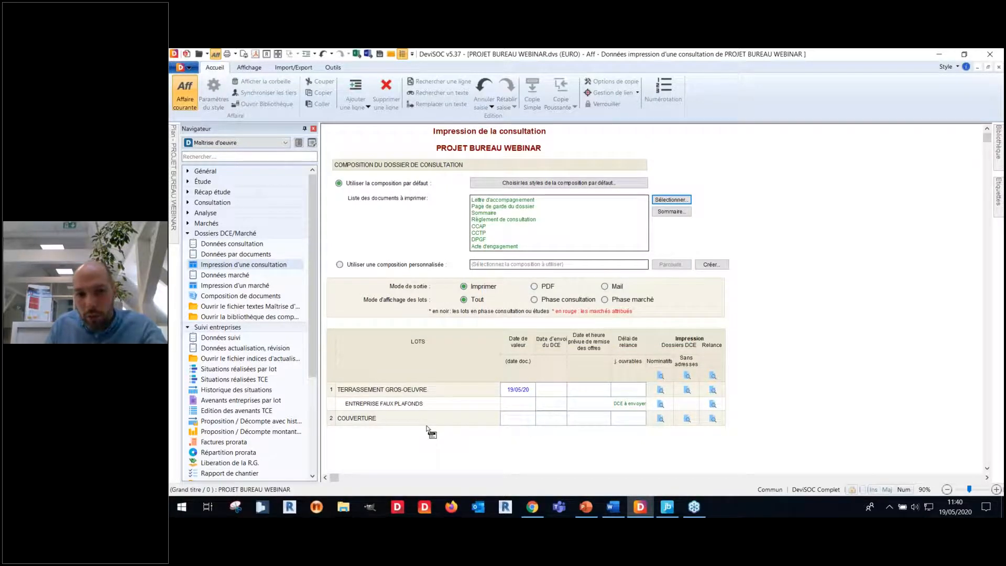
- Add GRO-BETON to the companies consulted for the TERRASSEMENT GROS-OEUVRE lot
right_click(415, 390)
mouse_move(453, 476)
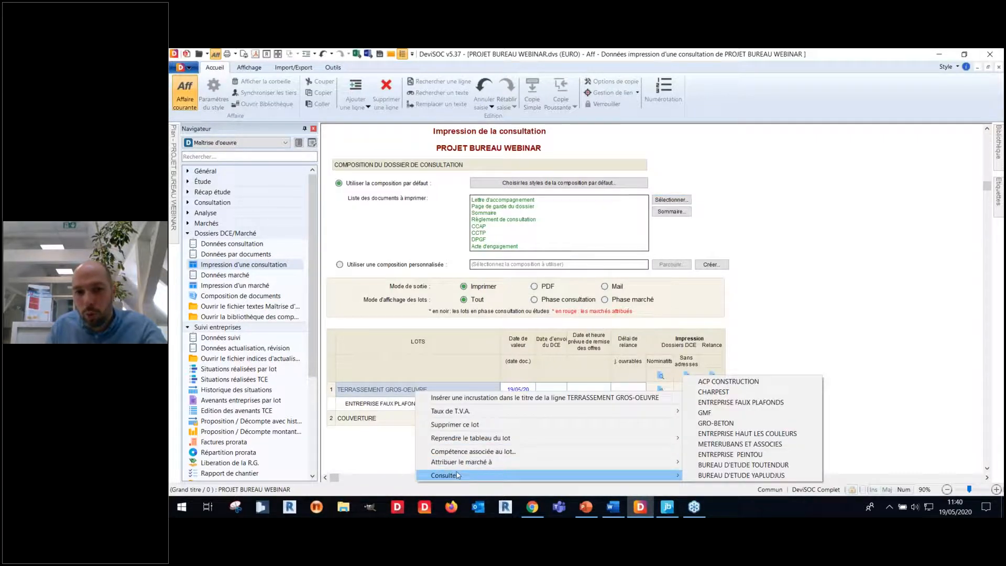
click(729, 423)
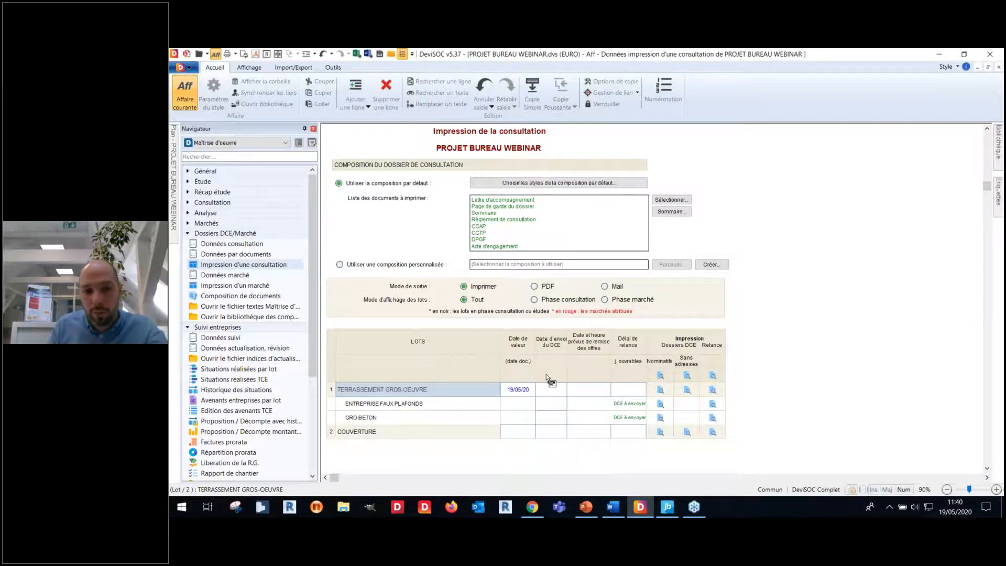
- For TERRASSEMENT GROS-OEUVRE, set the DCE sending date to 19/05/20, the offer deadline to 19/05/20 à 11h40 and the reminder delay to 30
click(547, 391)
double_click(548, 391)
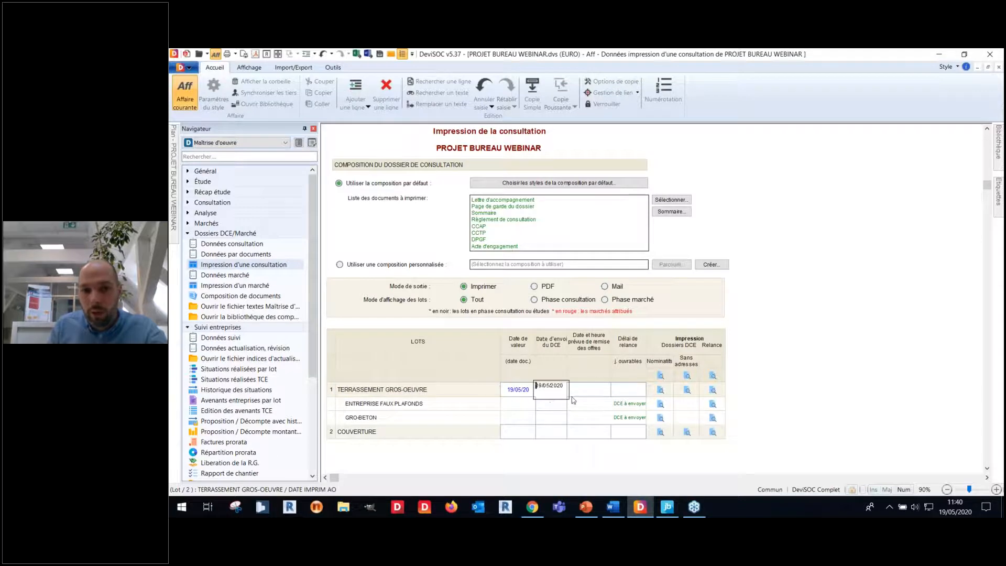
double_click(594, 390)
click(624, 389)
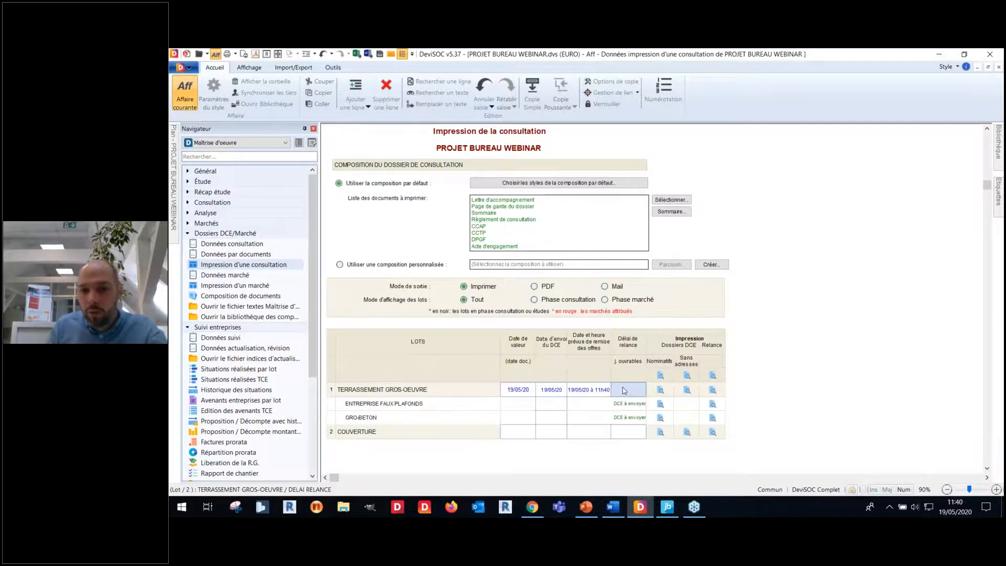
double_click(623, 390)
click(811, 359)
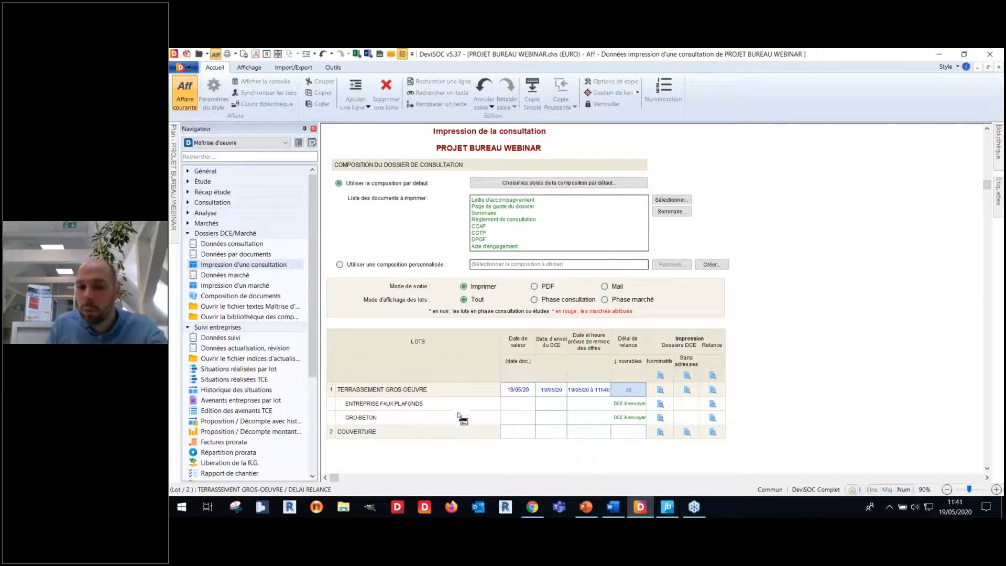
- Generate the print preview of the nominative DCE for ENTREPRISE FAUX PLAFONDS with complete pagination
click(660, 404)
click(518, 287)
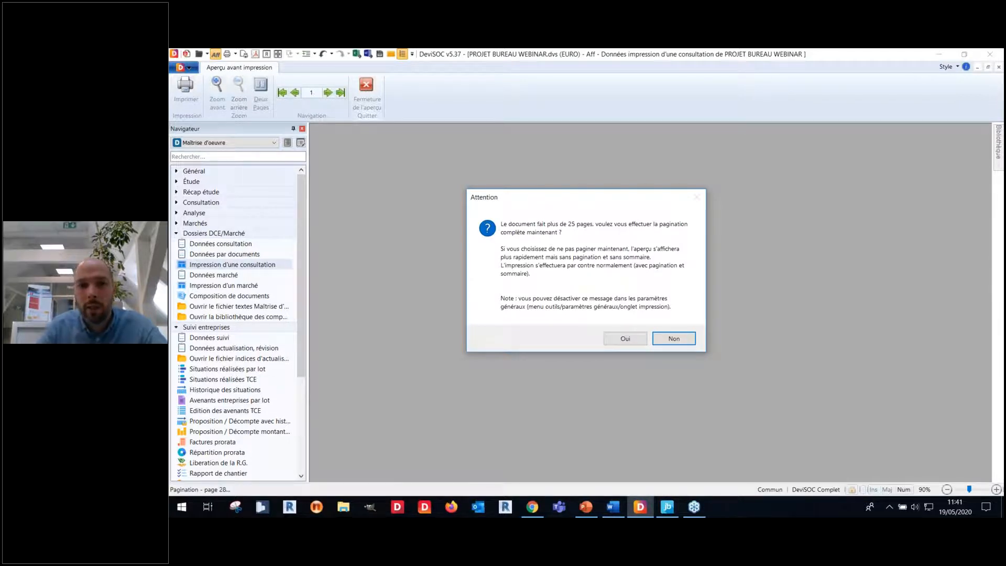
click(626, 339)
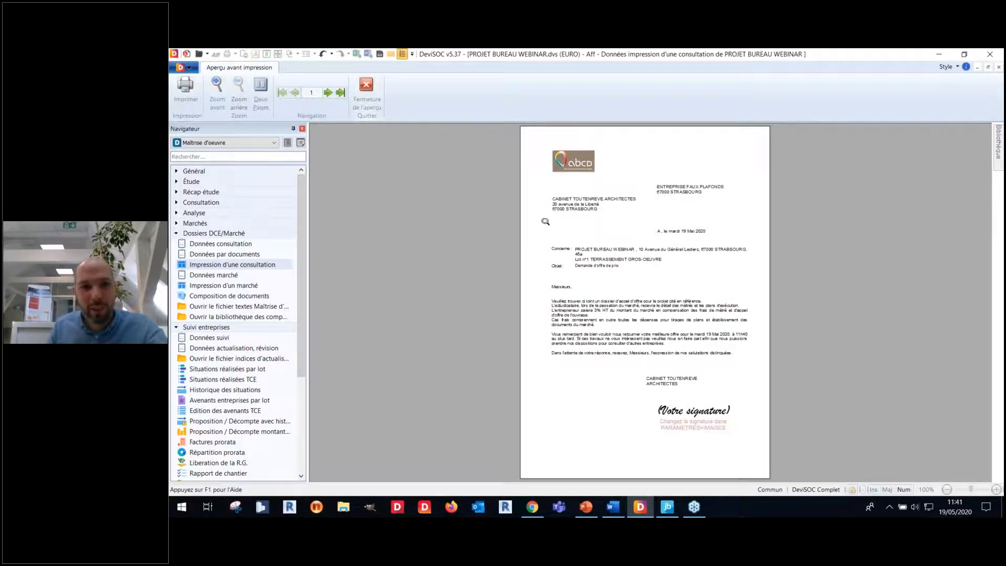
- Examine the DCE's covering letter, title page, table of contents and the opening pages of the Règlement de la Consultation
click(327, 92)
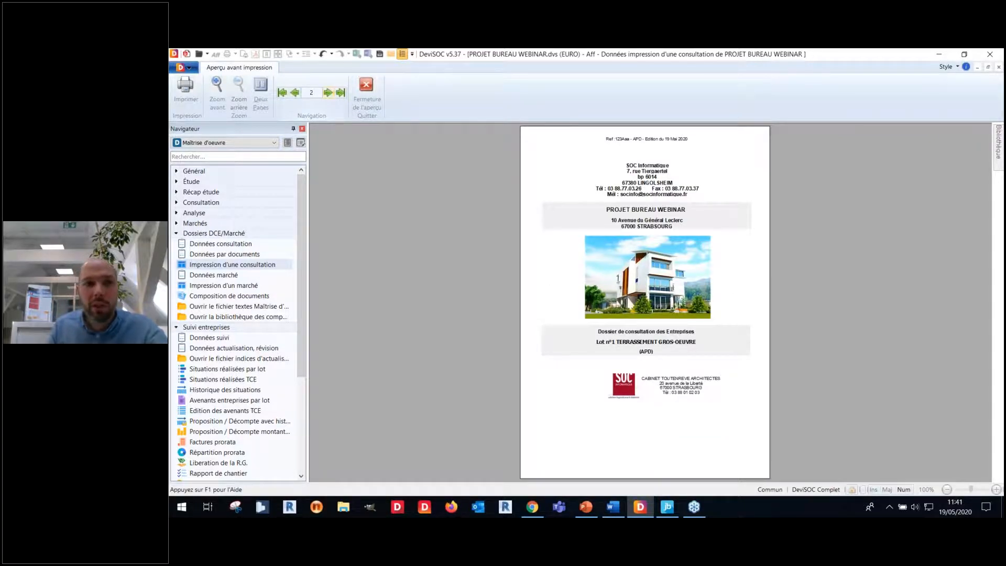
click(327, 92)
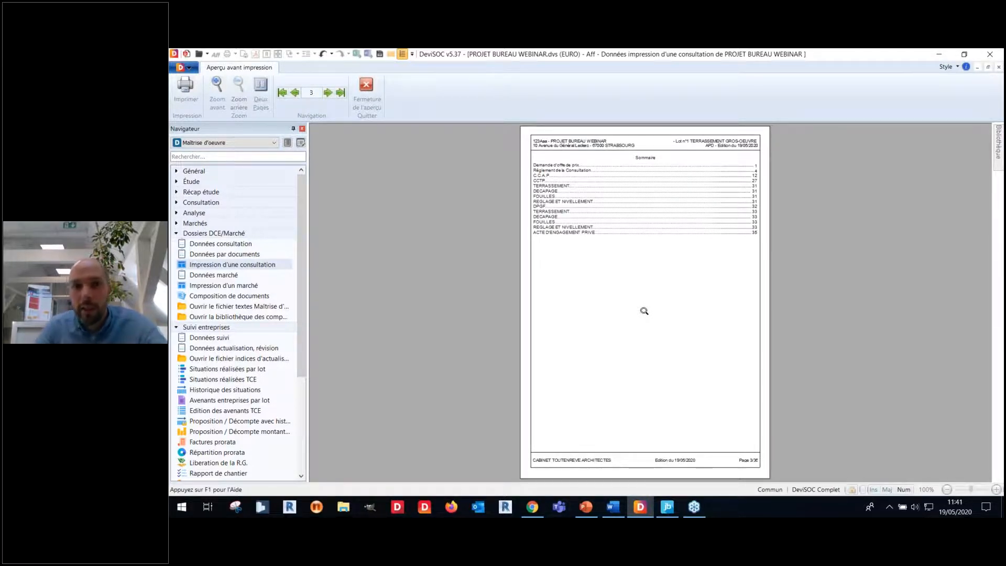
click(328, 93)
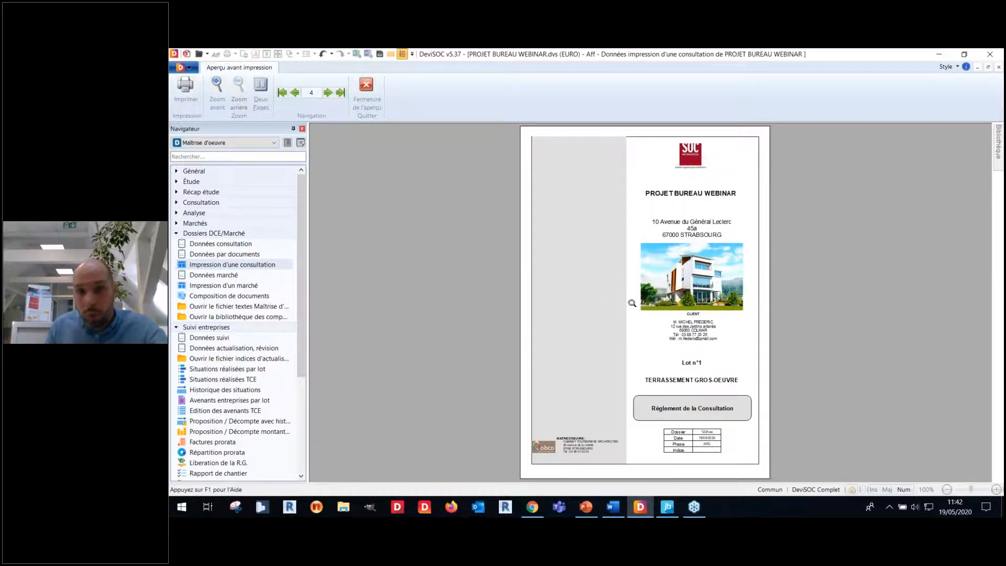
click(328, 93)
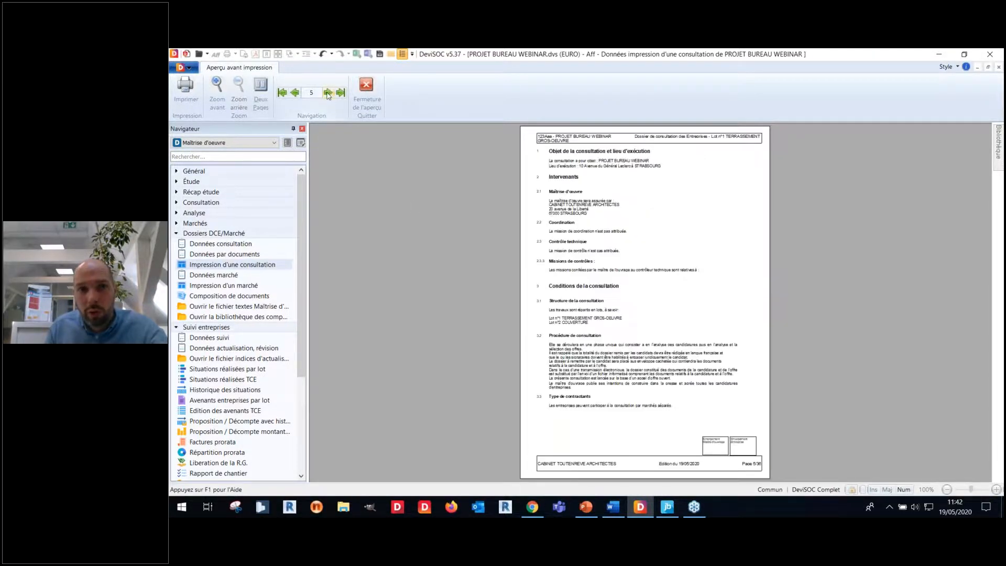
- Read the consultation rules on participants, consultation conditions and the criteria for analysing applications at a larger size
click(217, 87)
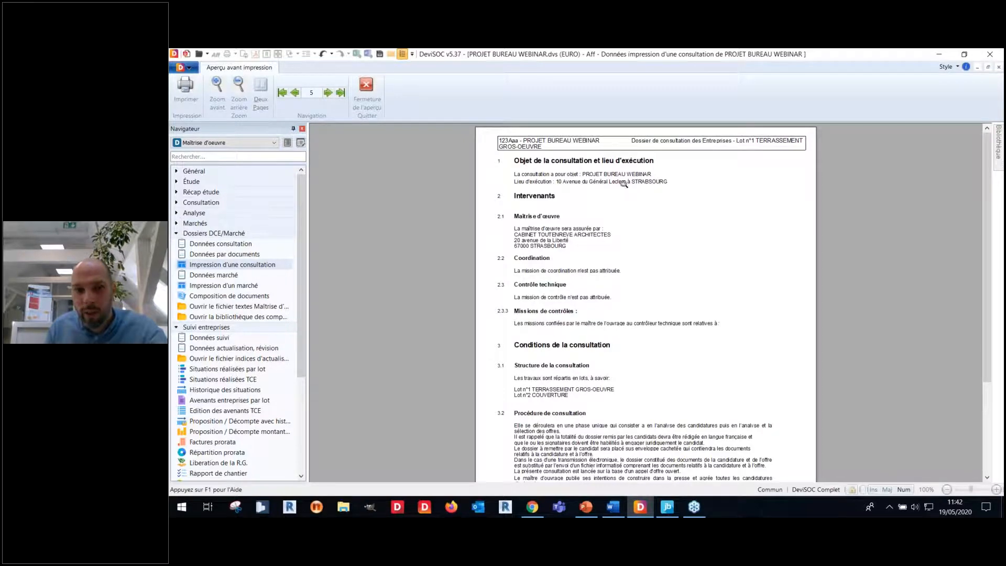
click(219, 79)
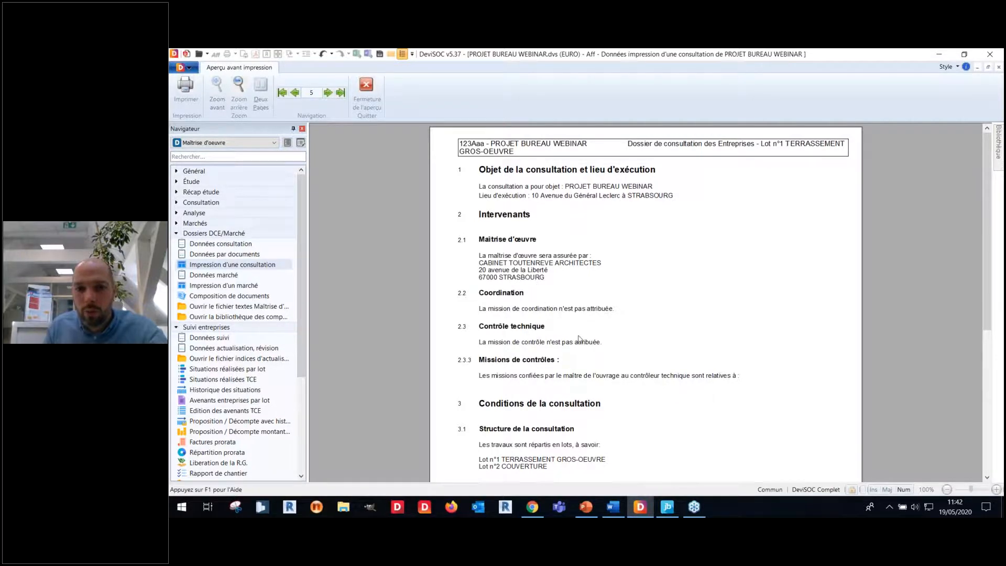
scroll(580, 339, down, 2)
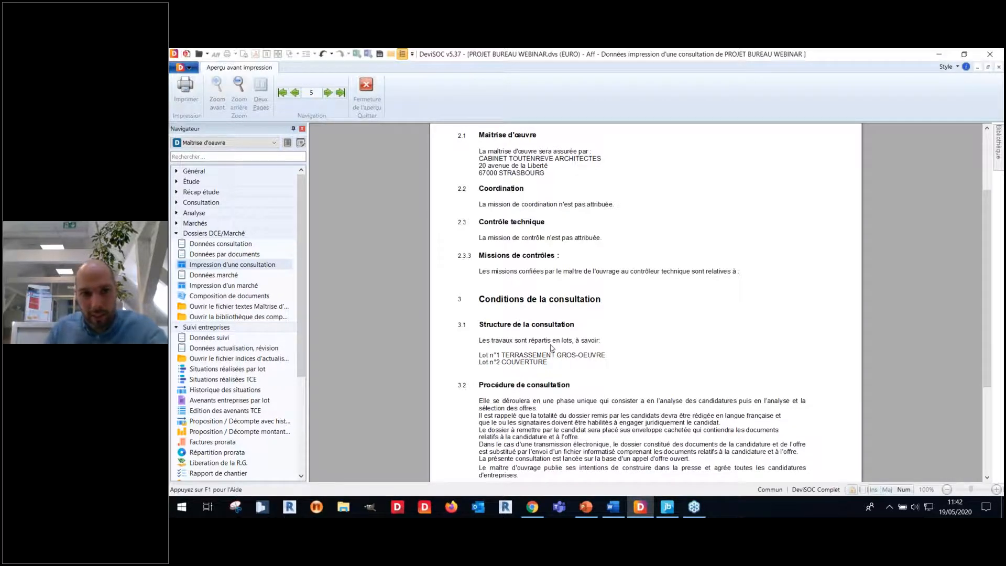
click(327, 93)
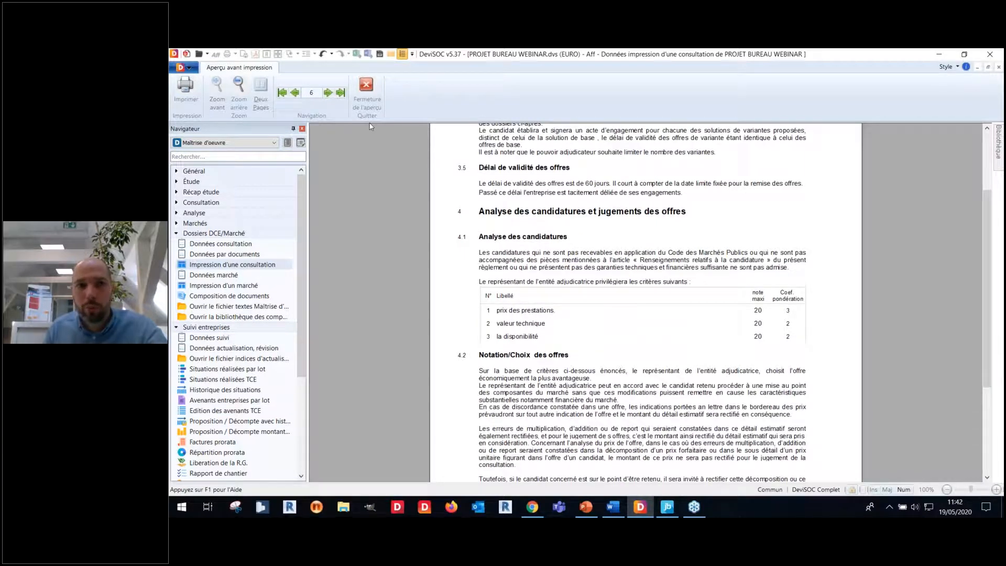
click(238, 86)
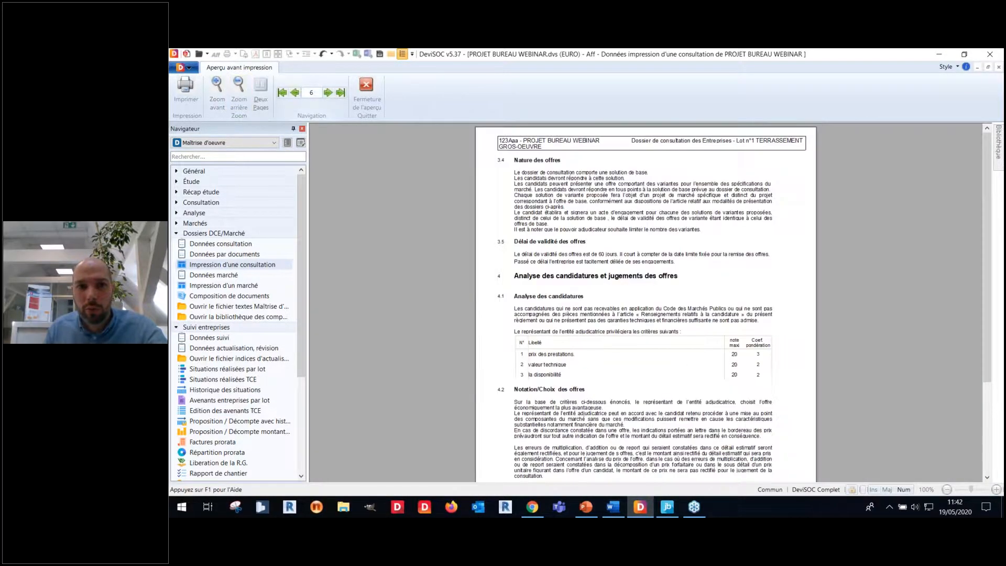
- Look through the remaining consultation rules and on to page 14, covering the CCAP's market clauses and constituent documents
click(328, 93)
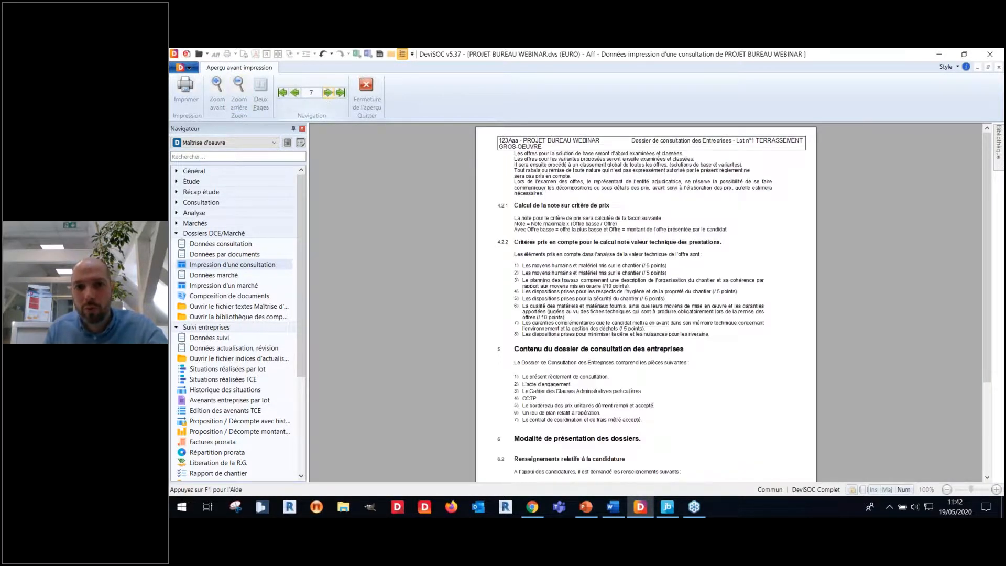
click(327, 93)
click(327, 93)
click(328, 93)
click(327, 93)
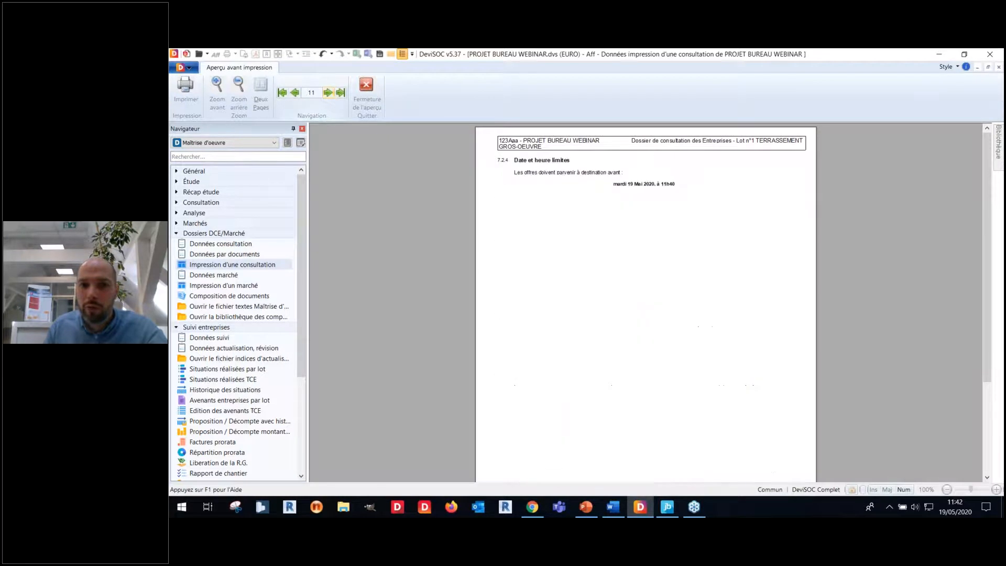
click(327, 92)
click(328, 93)
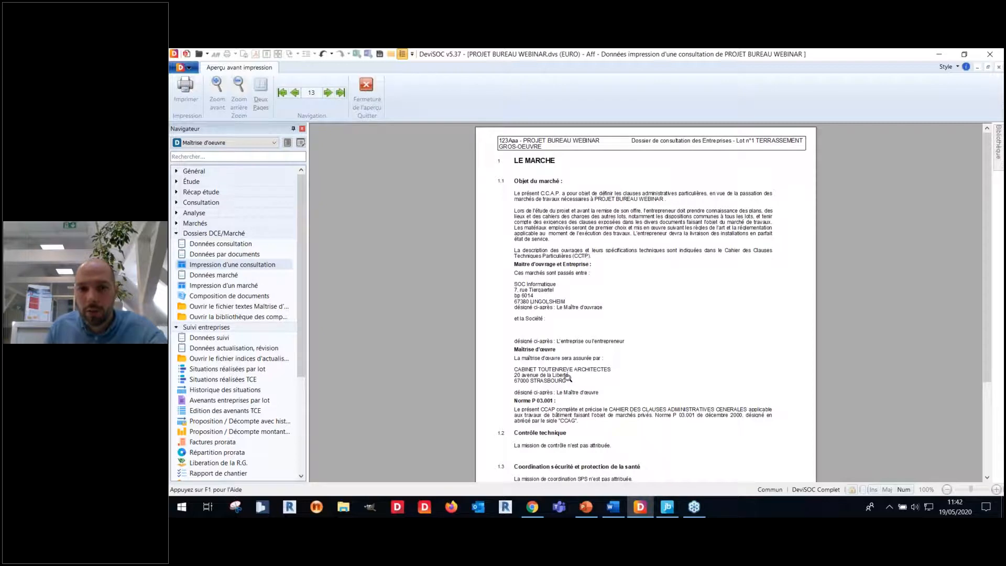
click(328, 92)
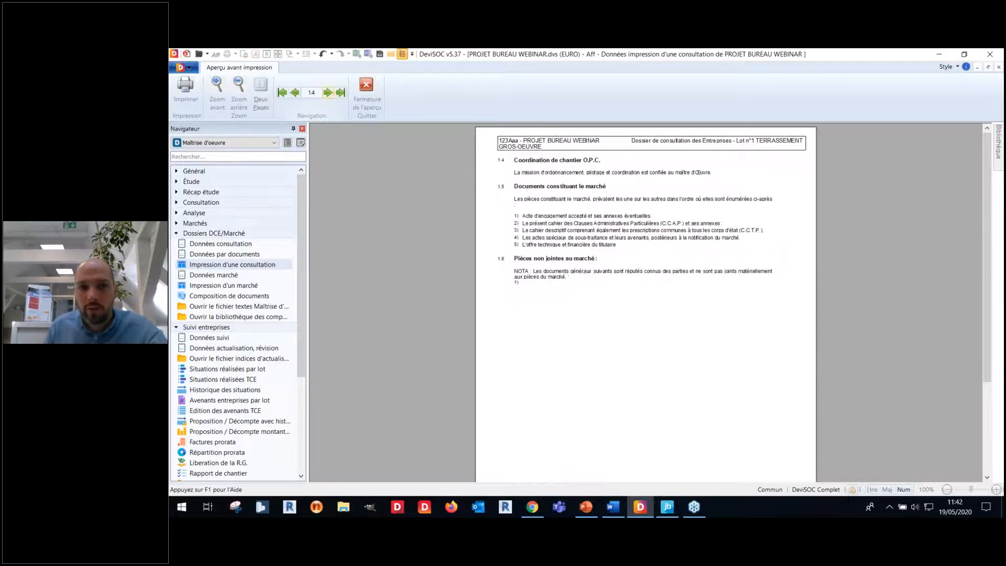
- Read the CCAP clauses on pages 15 to 17, covering contract documents, retention guarantee, penalties and deadlines
click(327, 93)
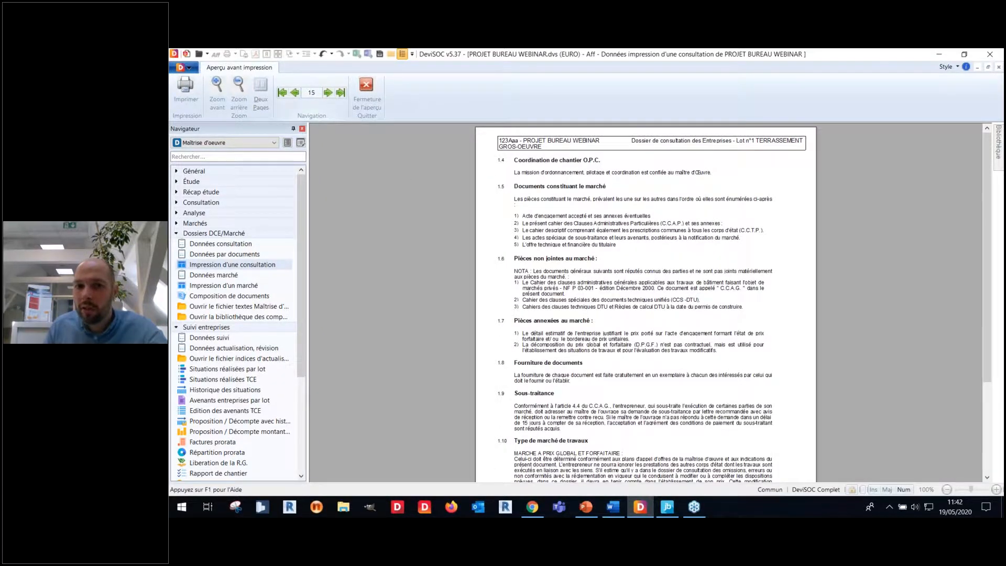
click(327, 93)
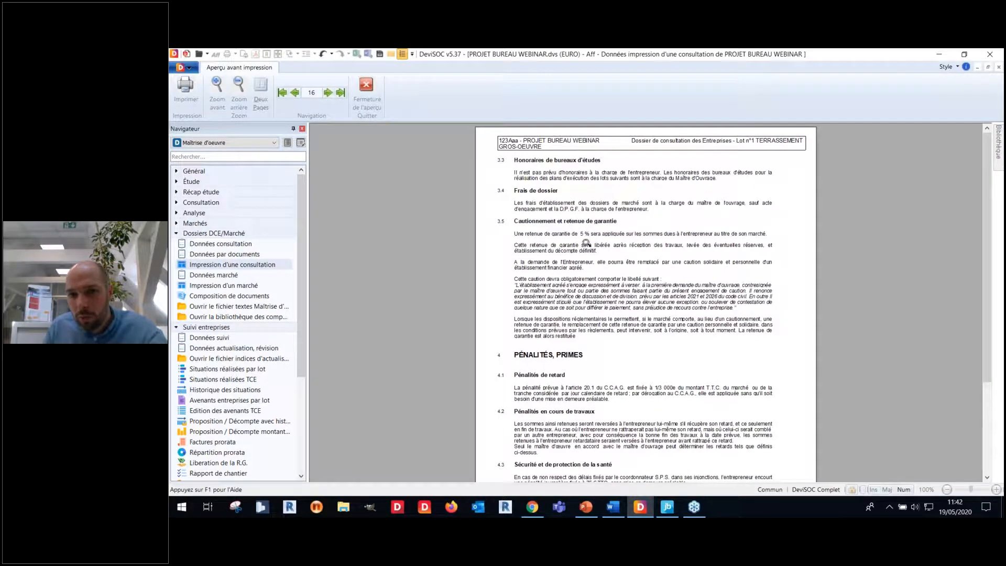
drag(988, 196, 990, 258)
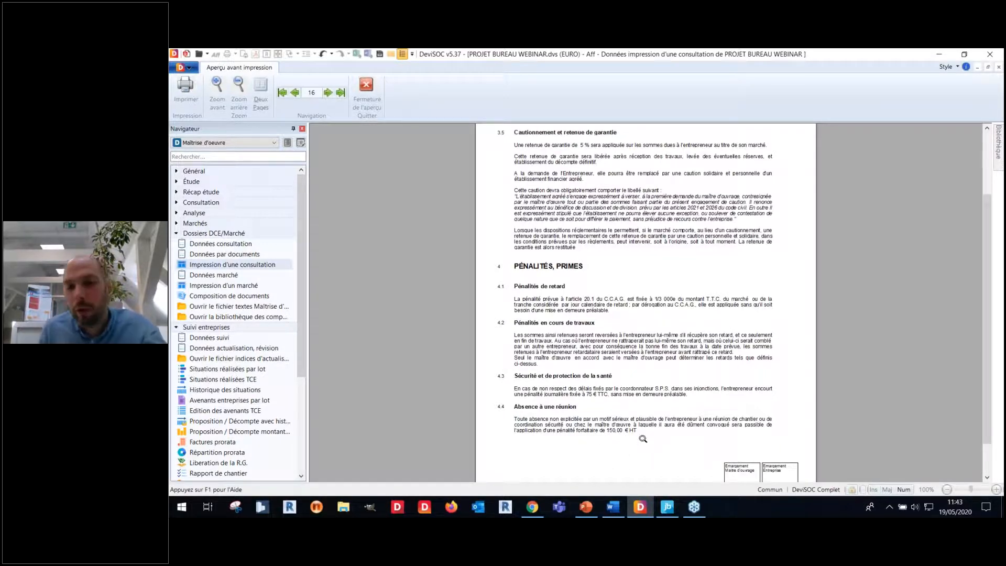
click(327, 93)
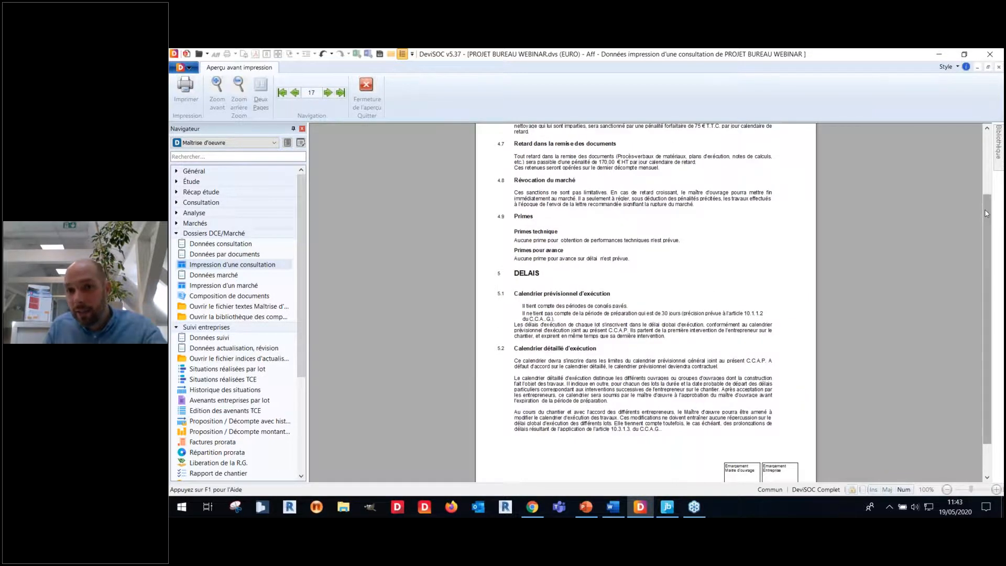
scroll(970, 151, up, 3)
scroll(970, 151, down, 3)
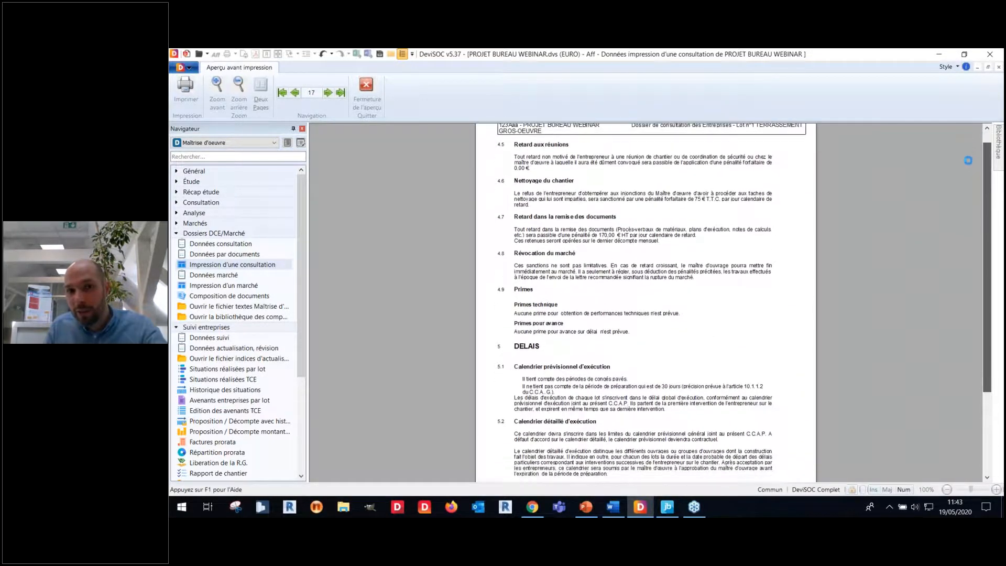
- Skim the DCE preview on to page 28, covering the prorata account, acceptance, payment terms and the earthworks prescriptions
click(327, 92)
click(328, 92)
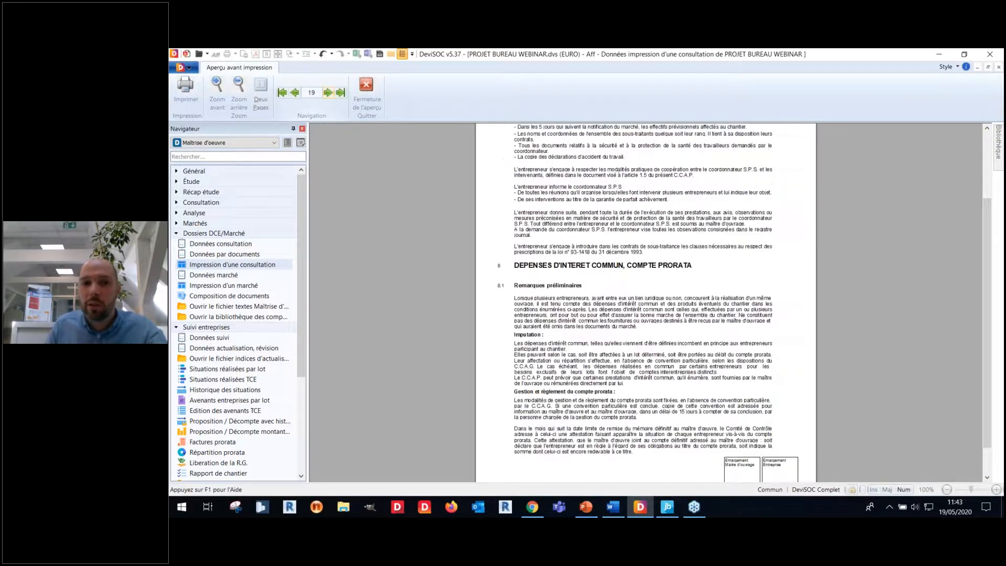
click(328, 93)
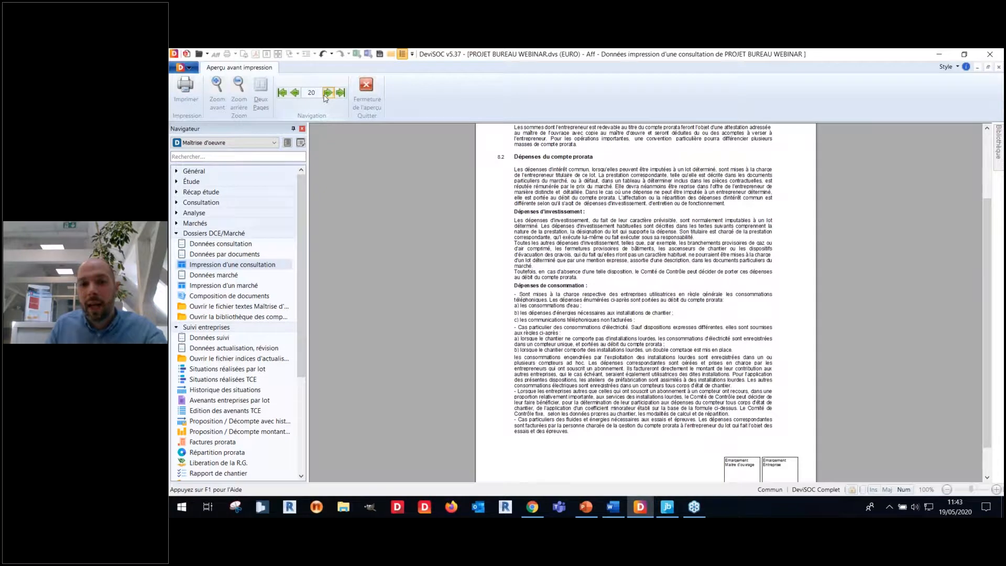
click(327, 93)
click(327, 93)
click(326, 93)
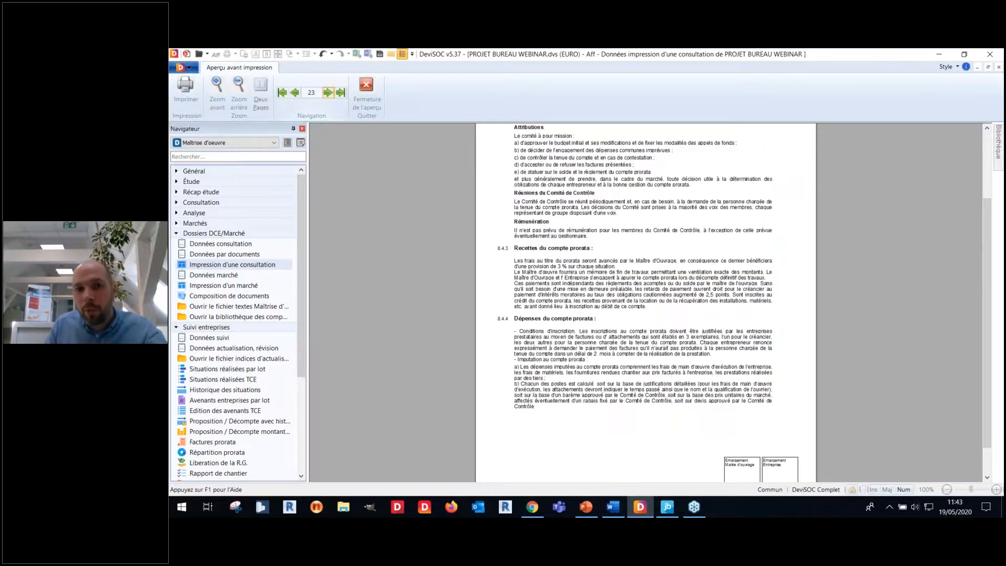
click(328, 92)
click(328, 93)
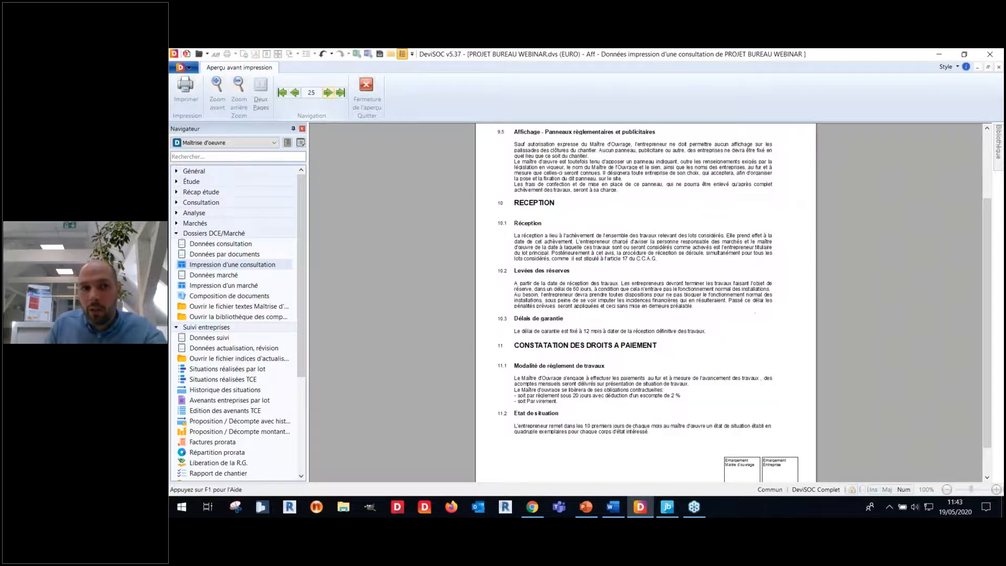
click(328, 93)
click(328, 93)
click(327, 92)
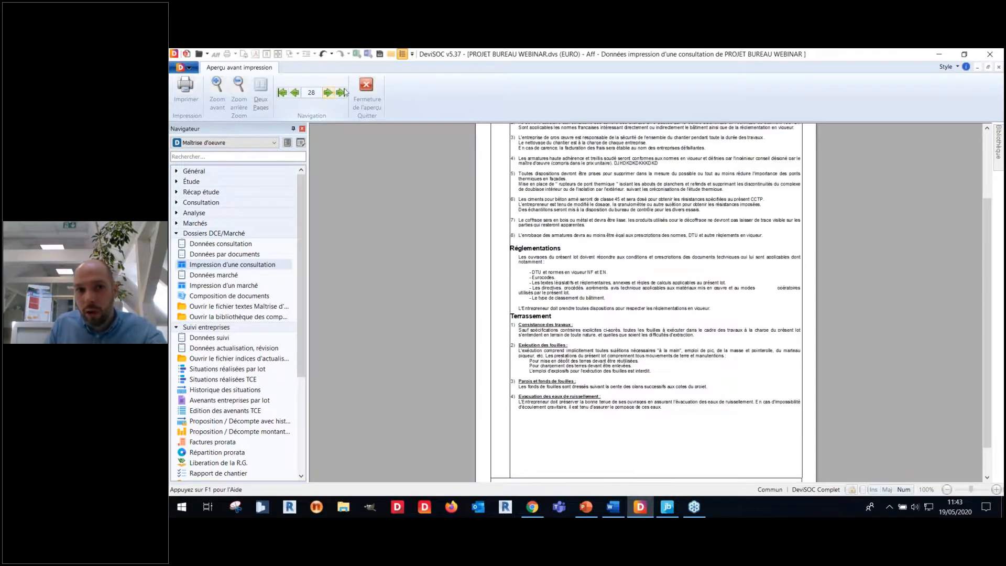
- Close the print preview and check which consultation statuses are available for ENTREPRISE FAUX PLAFONDS
click(366, 89)
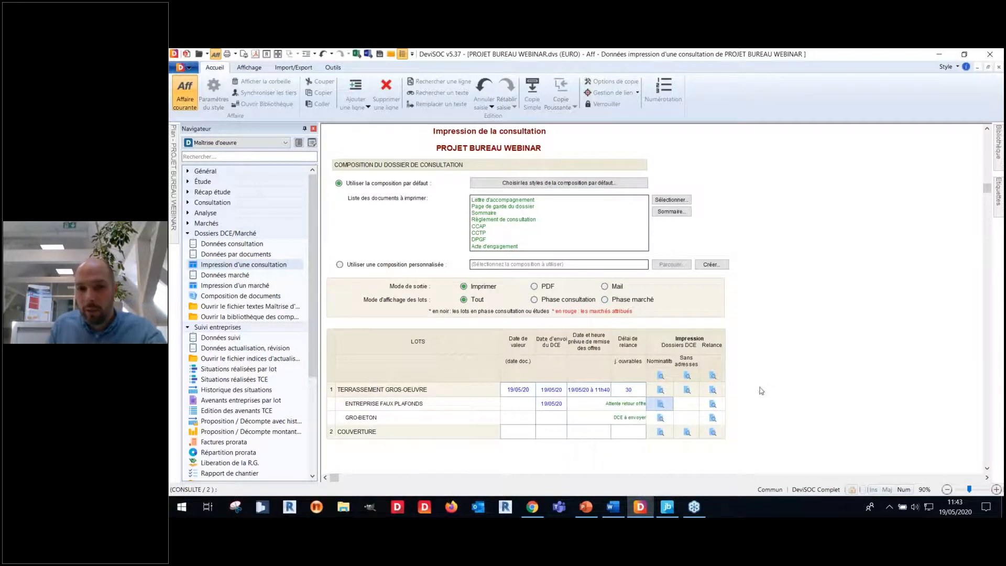
click(614, 403)
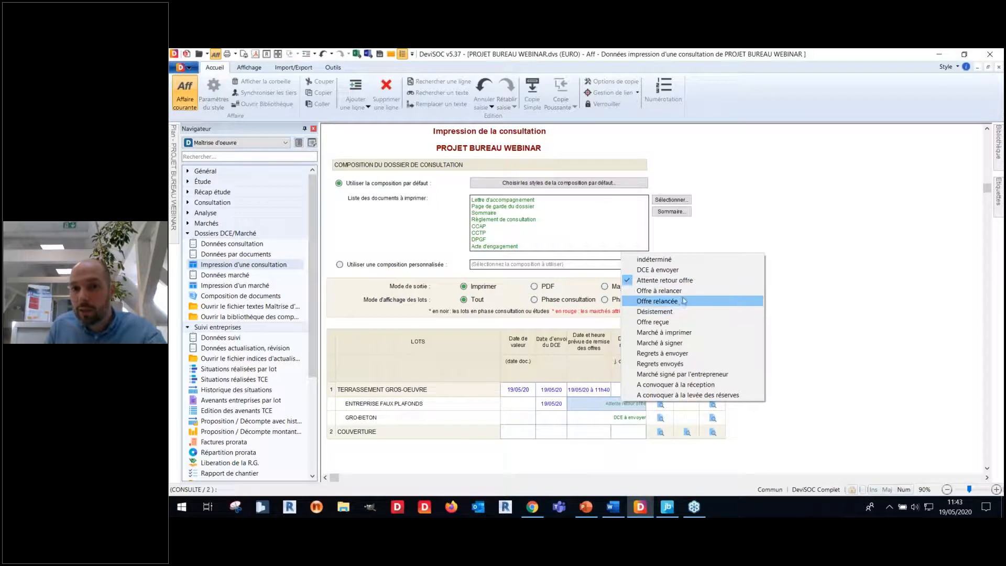
click(859, 334)
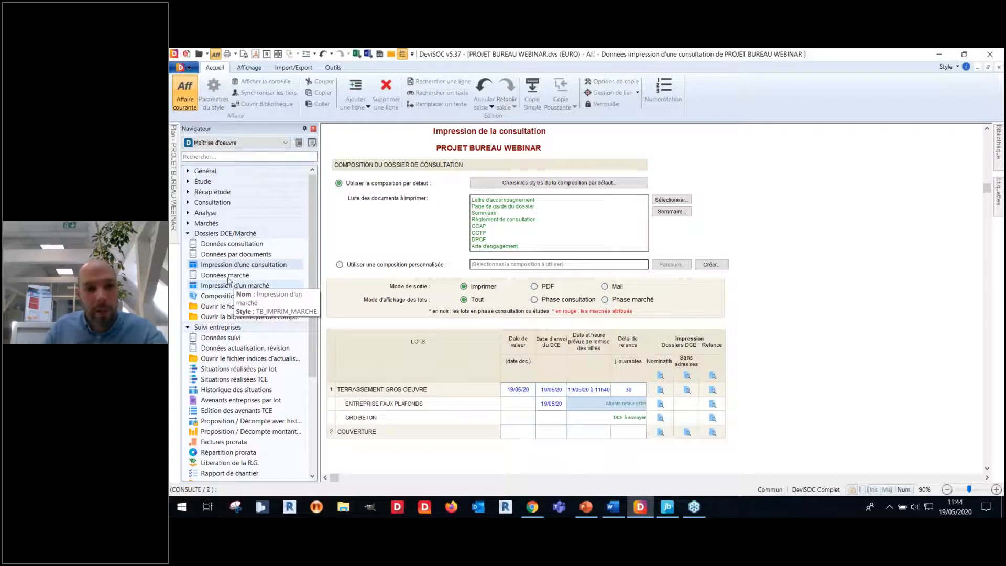
- Collapse the Dossiers DCE/Marché and Suivi entreprises groups and review the import and export options for exchanging data with other software
click(188, 233)
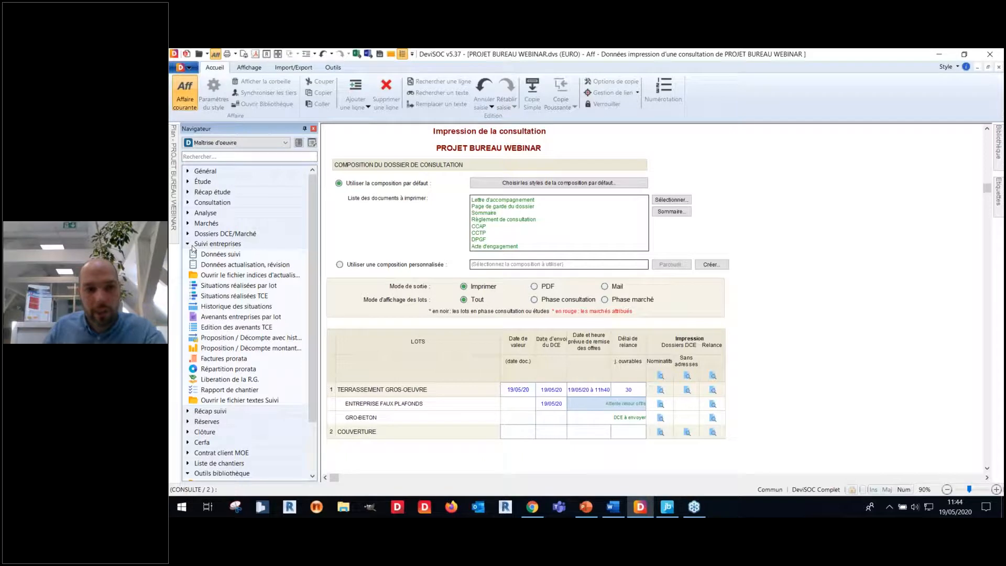
click(187, 245)
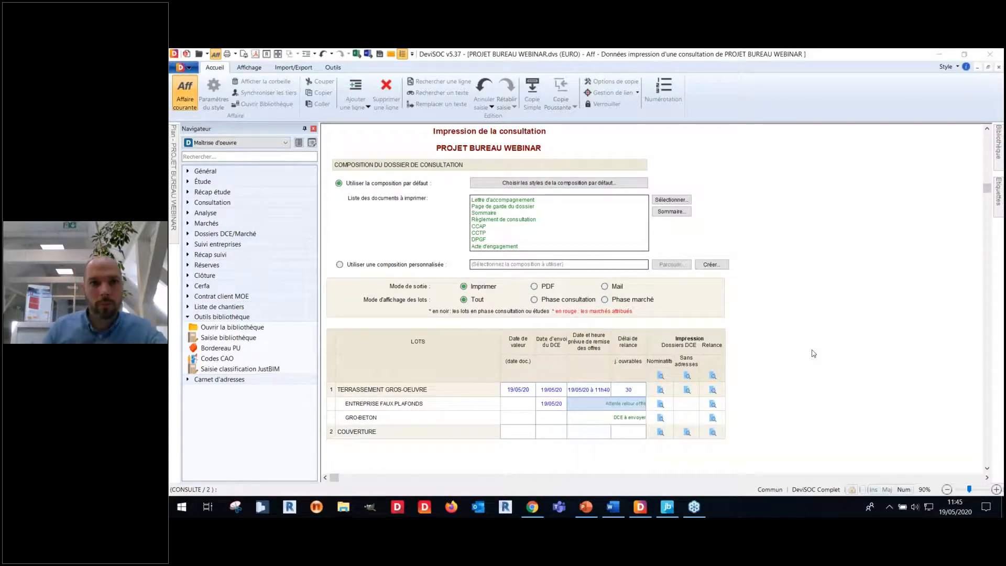
click(182, 67)
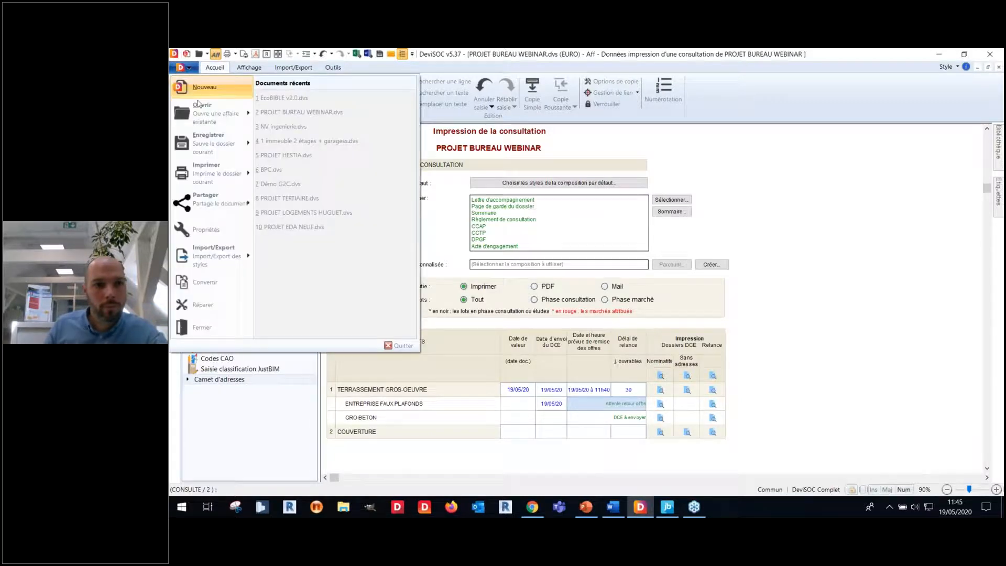
mouse_move(209, 250)
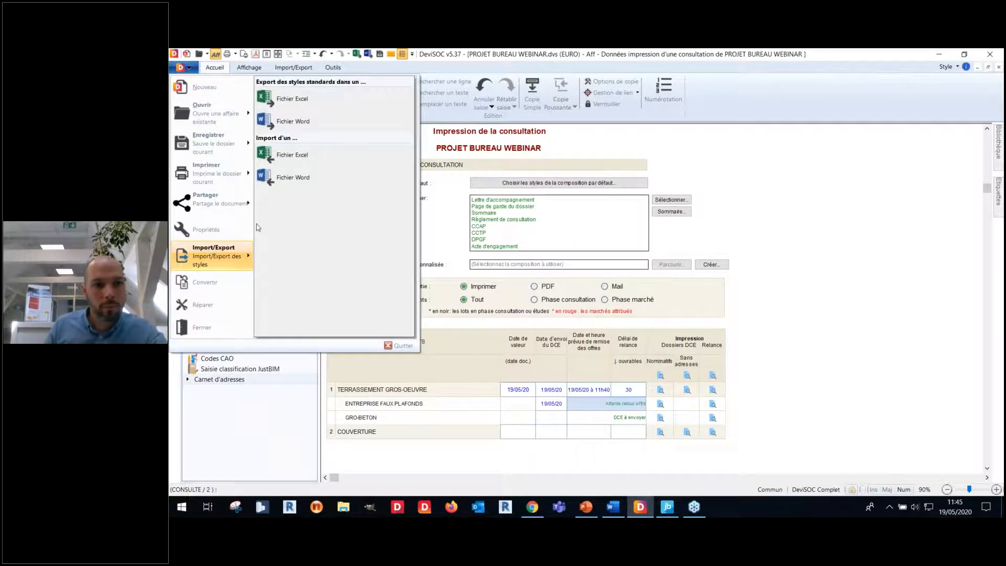
click(741, 96)
click(294, 67)
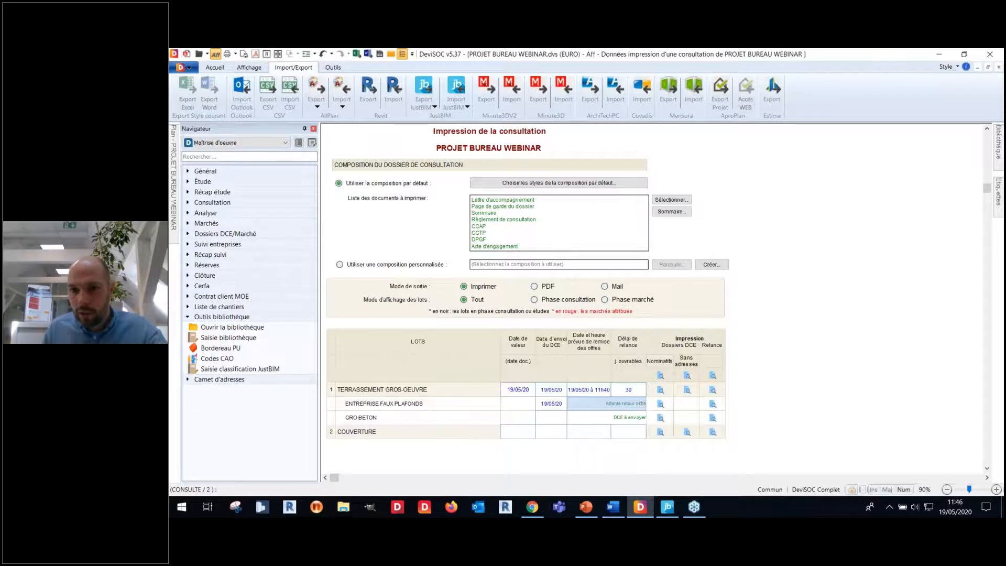
drag(848, 286, 871, 286)
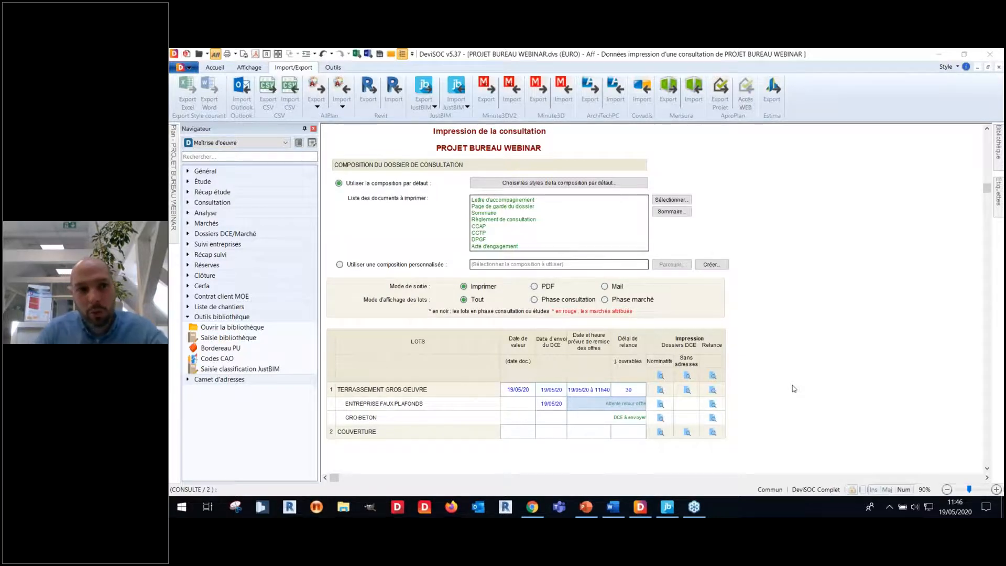
- View the project's surfaces and cost ratios from the Étude group, then collapse that group
click(188, 182)
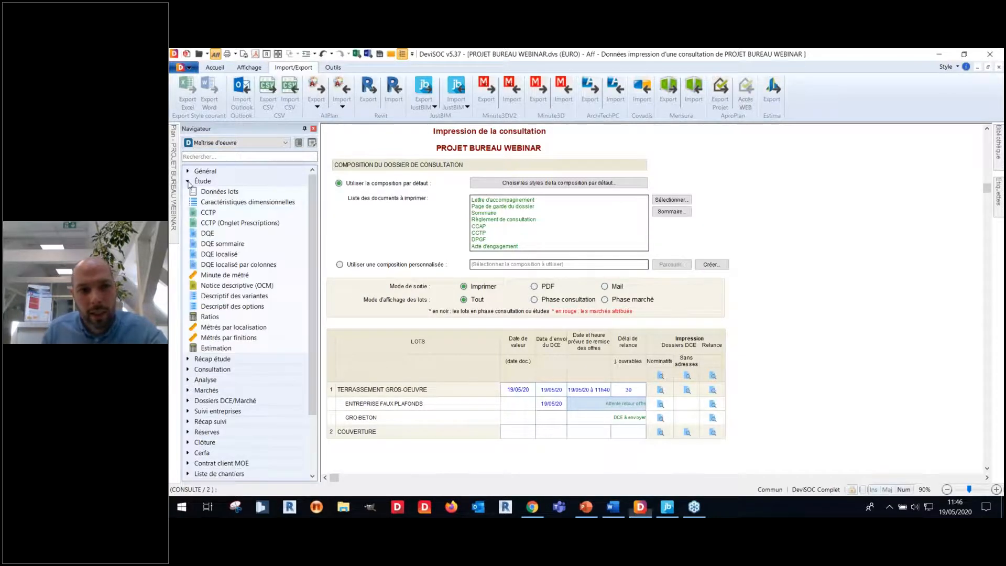
click(210, 317)
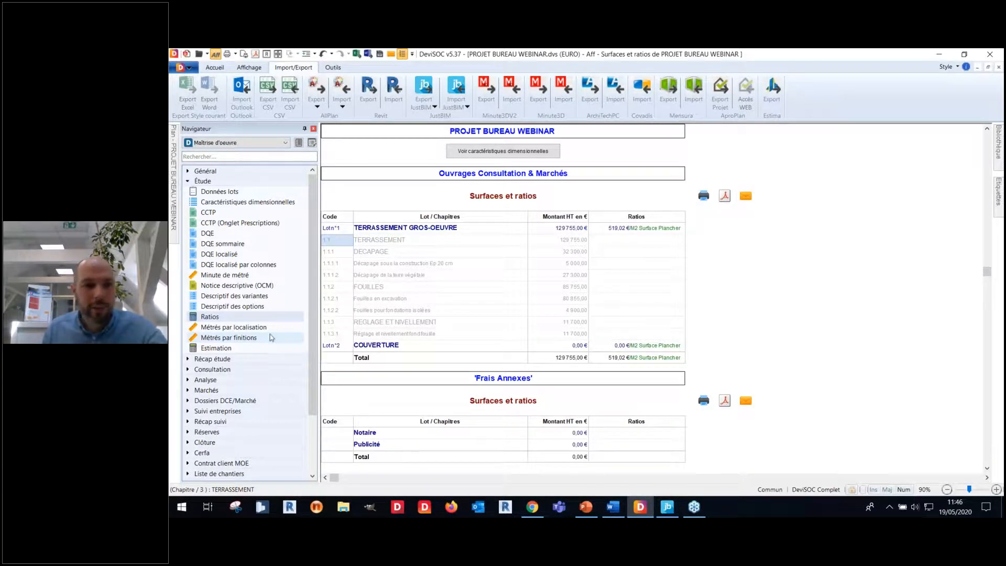
click(188, 182)
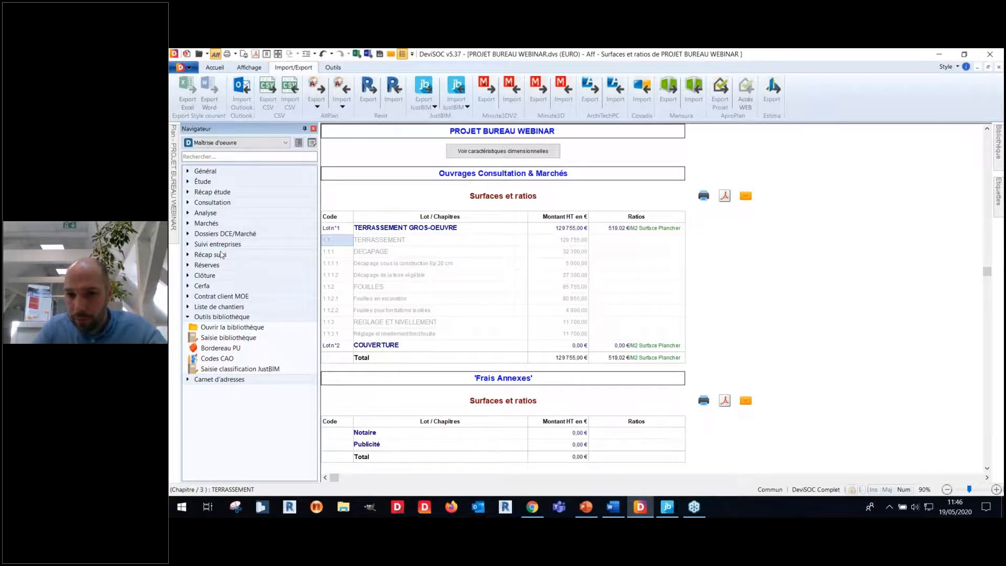
- Delete the TERRASSEMENT chapter together with its whole group of items from the project's DQE
click(203, 181)
click(205, 233)
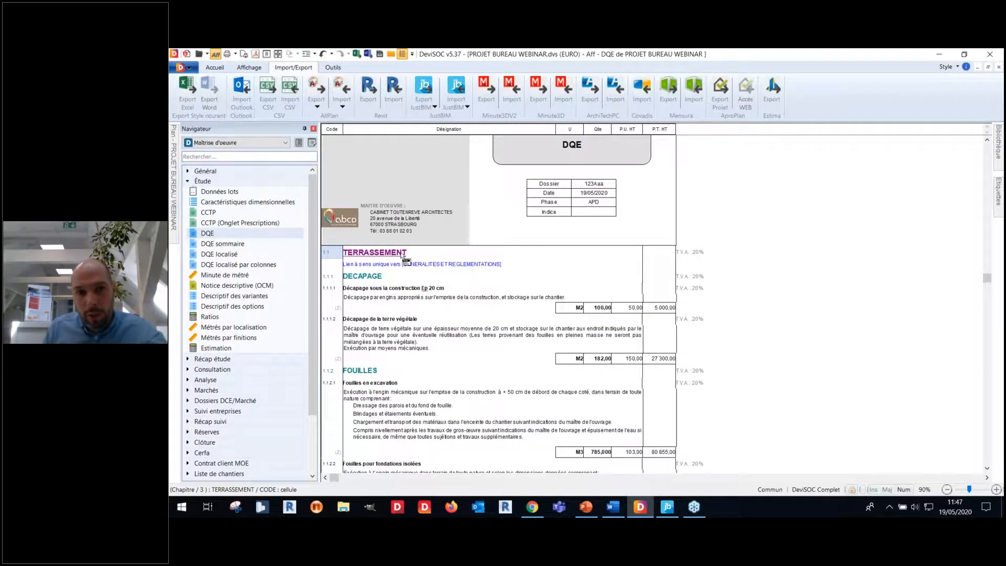
click(405, 257)
key(Delete)
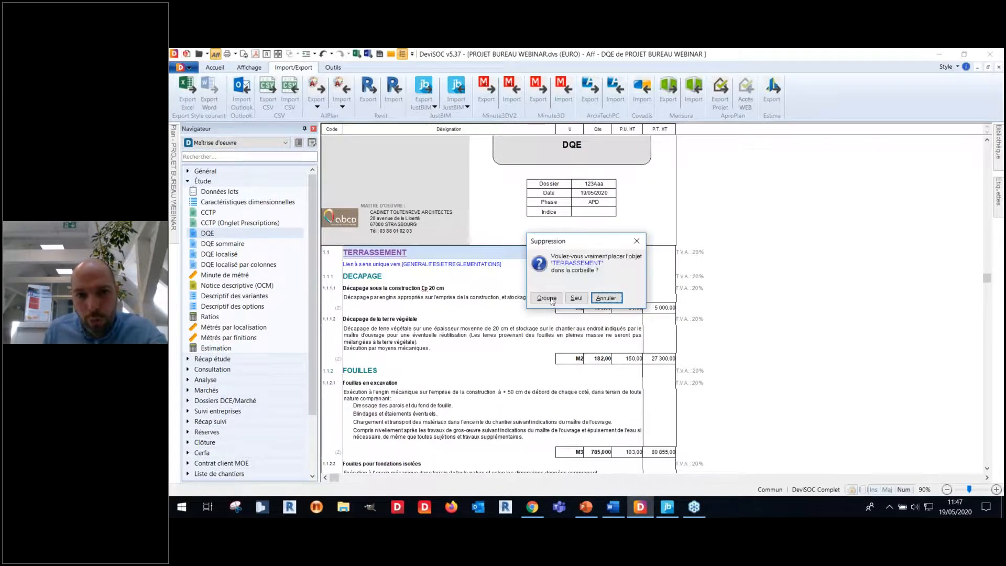
click(541, 300)
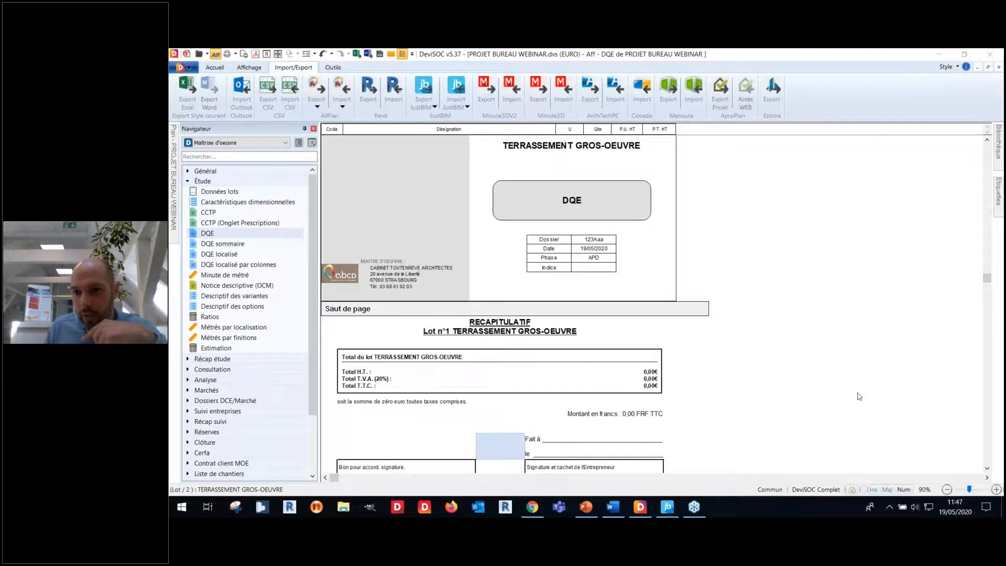
- Switch to JustBIM and examine the general properties and quantities of the selected exterior wall in the villa model
click(668, 507)
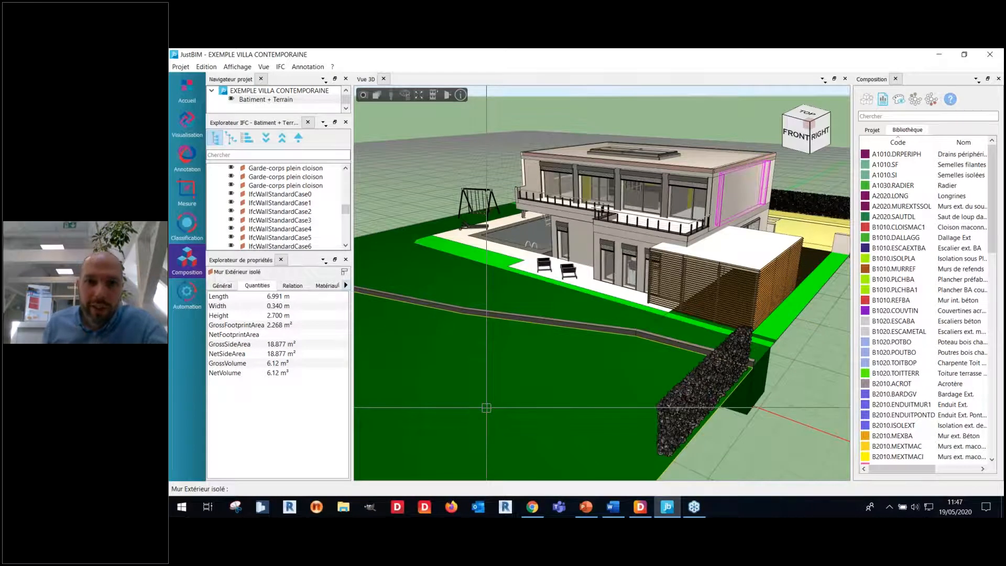
drag(618, 250, 727, 146)
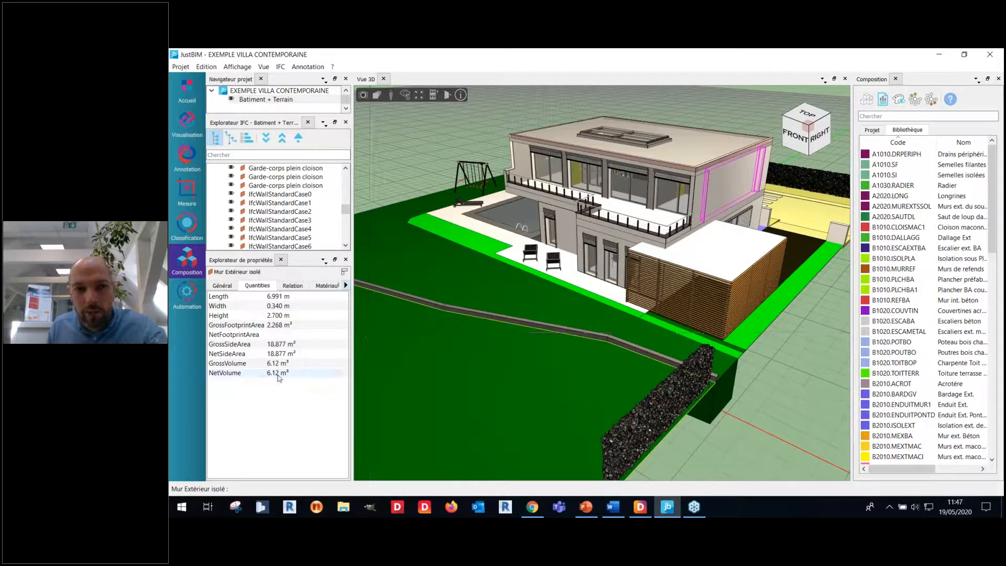
click(233, 286)
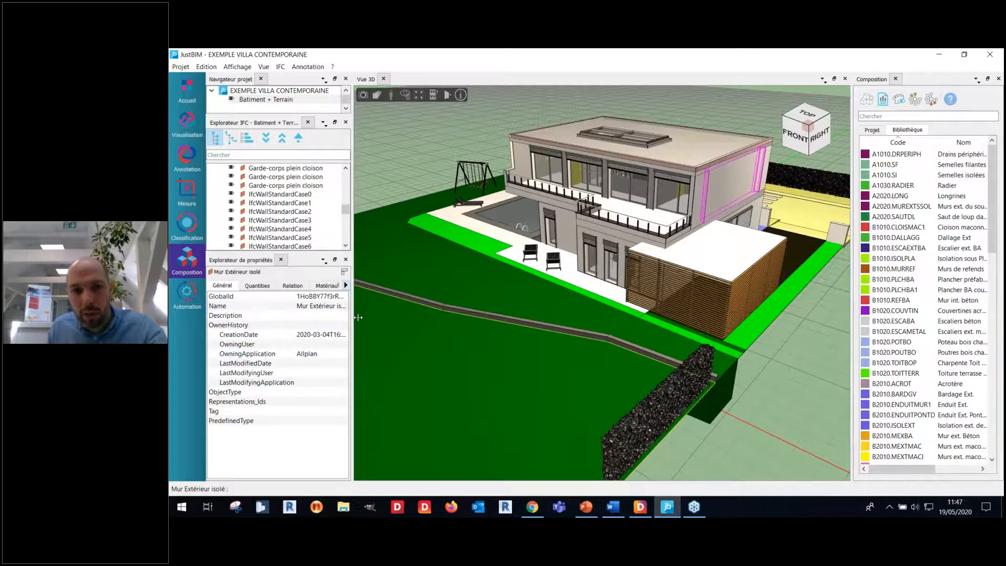
drag(353, 315, 374, 315)
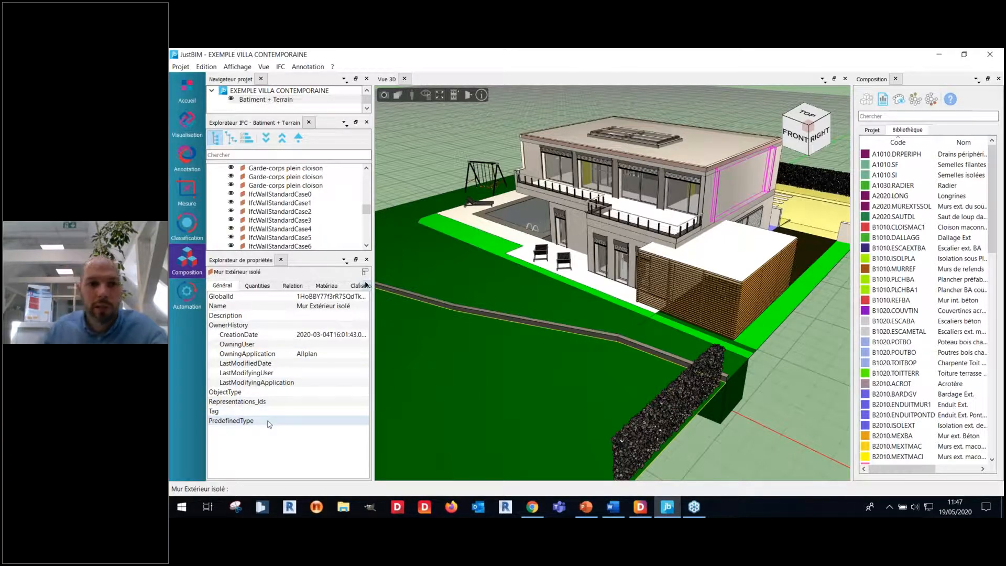
click(257, 286)
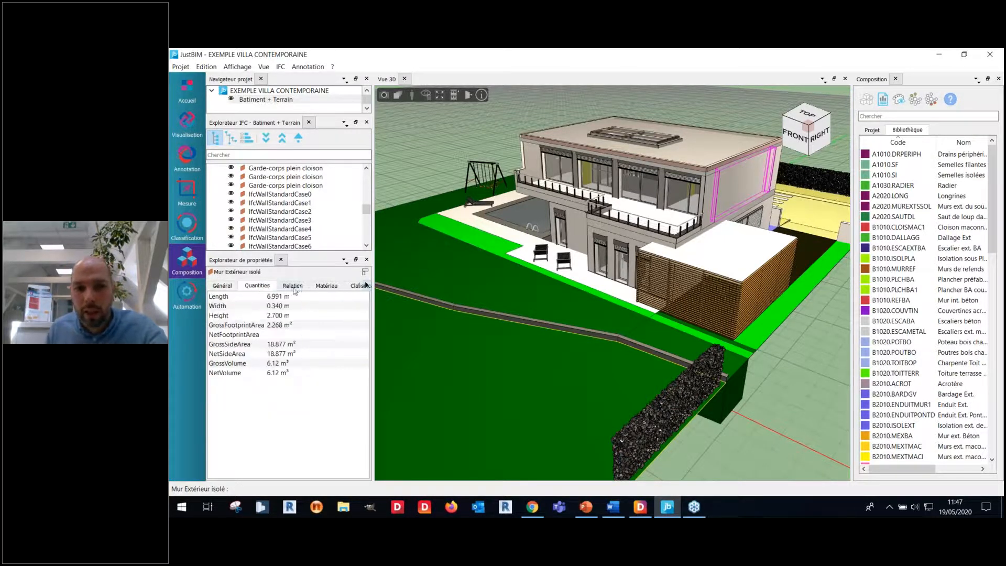
- Examine the exterior wall's storey relation, material layers and classification, and narrow the properties area to enlarge the 3D view
click(293, 286)
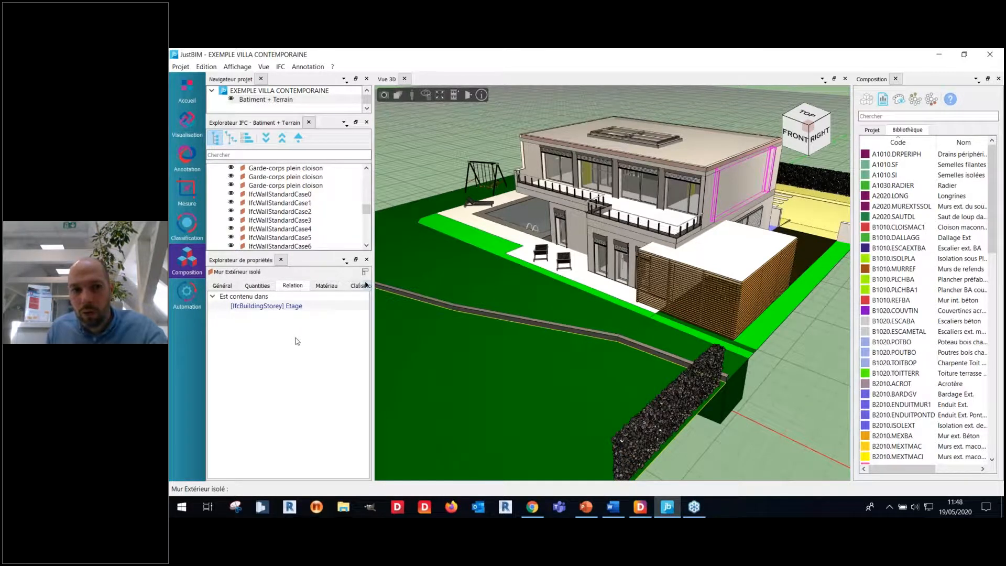
click(323, 287)
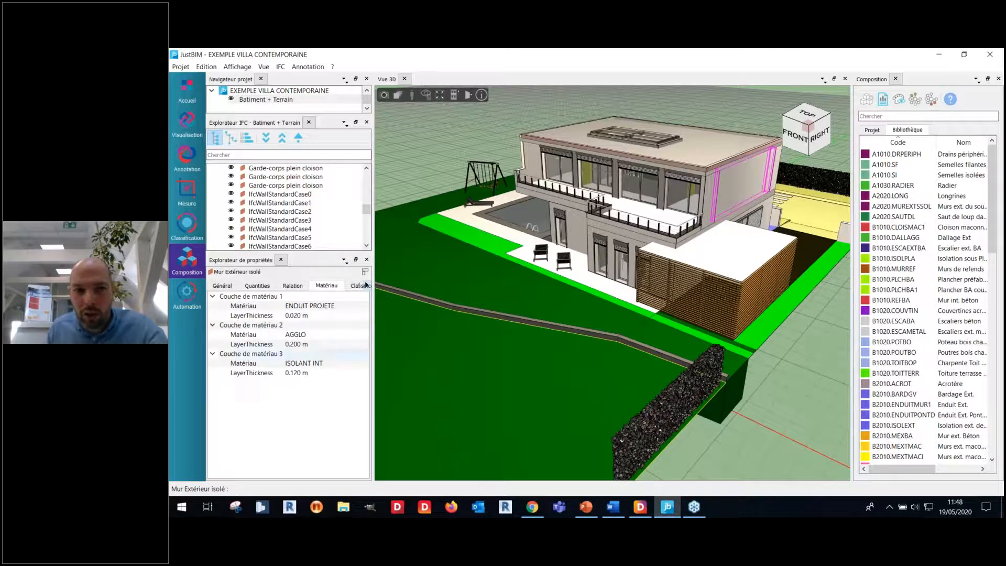
click(359, 285)
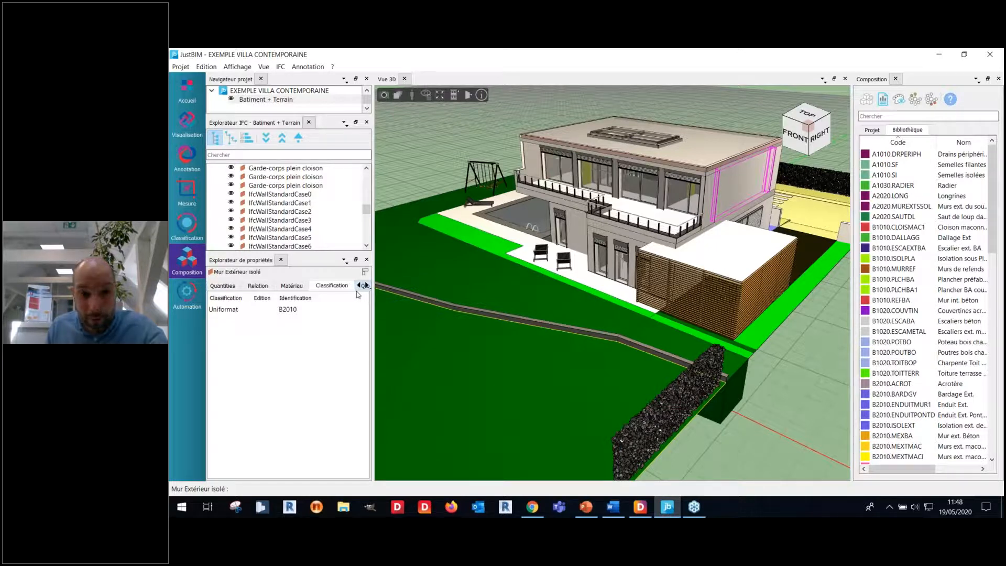
click(366, 285)
click(367, 285)
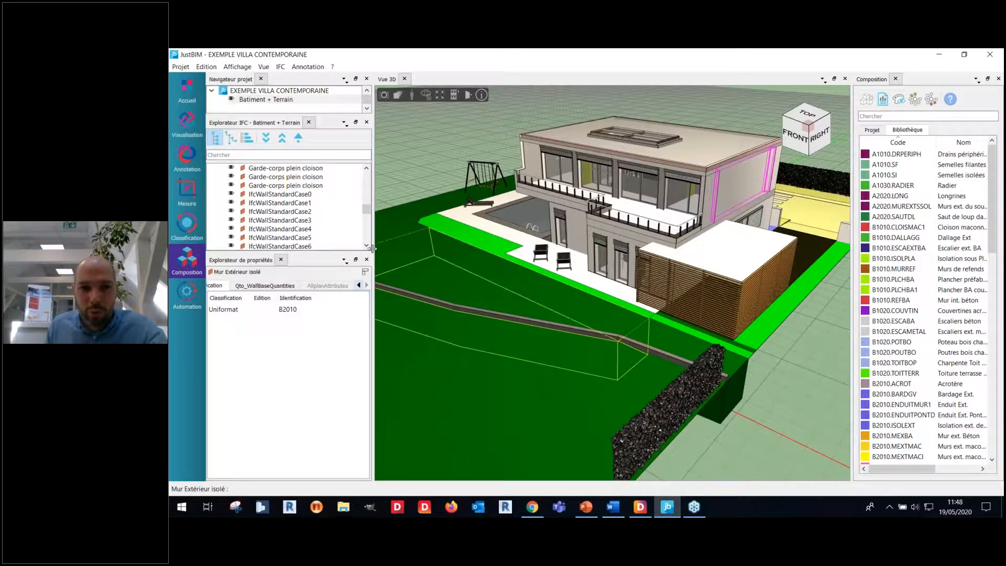
drag(361, 250, 319, 251)
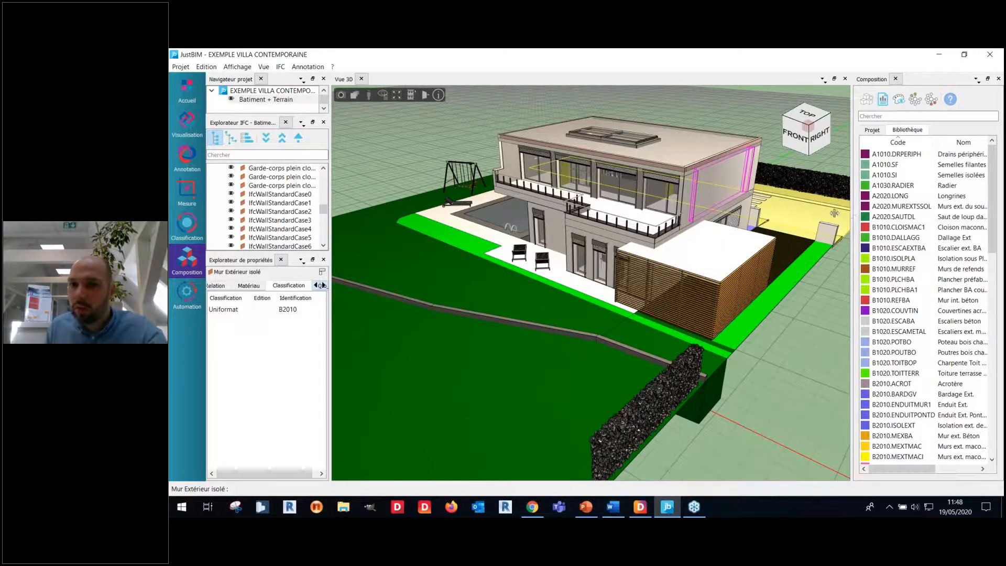
- Show the project's compositions, compare the model's elements with and without a composition, and colour the composed elements in the 3D view
drag(833, 212, 817, 213)
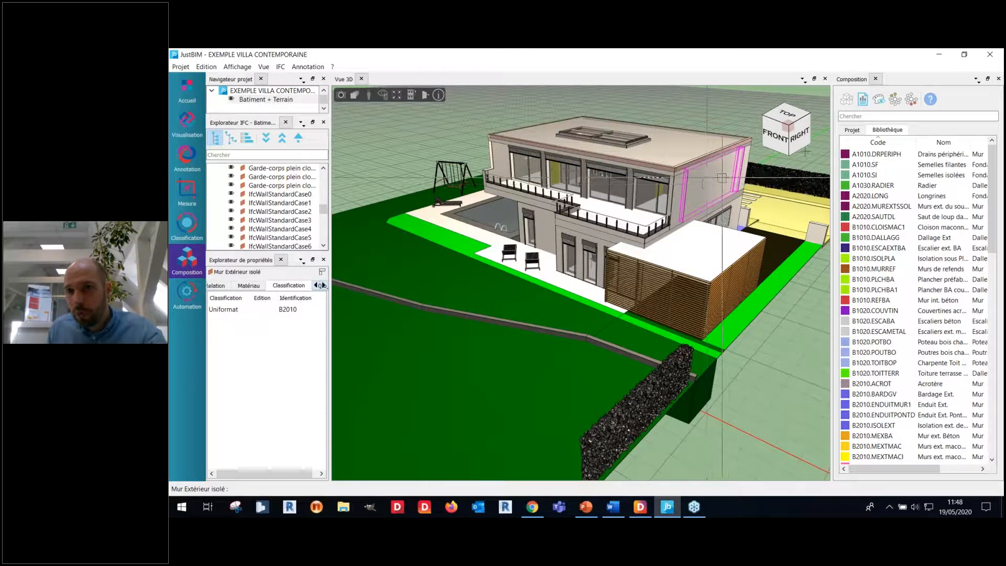
click(851, 129)
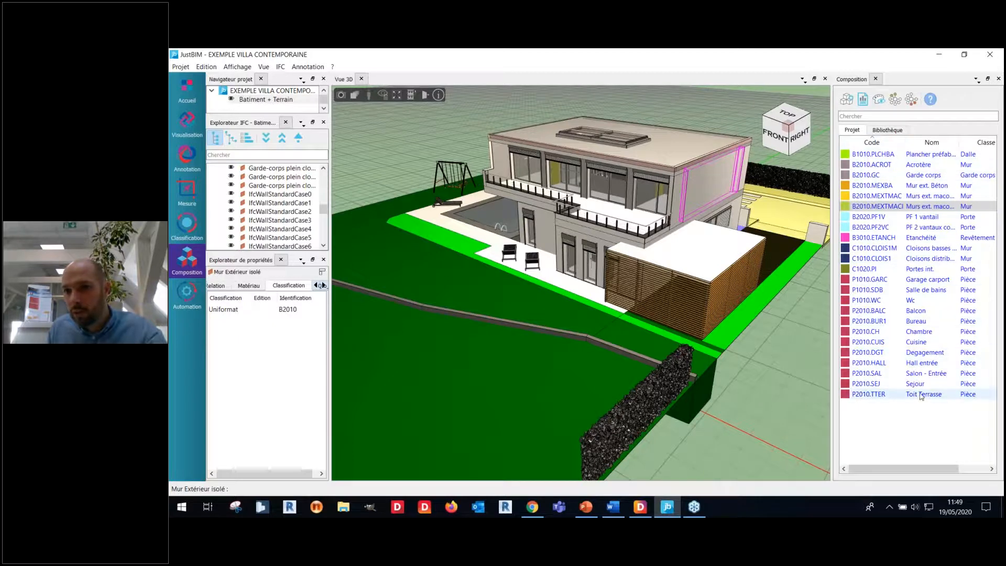
click(899, 102)
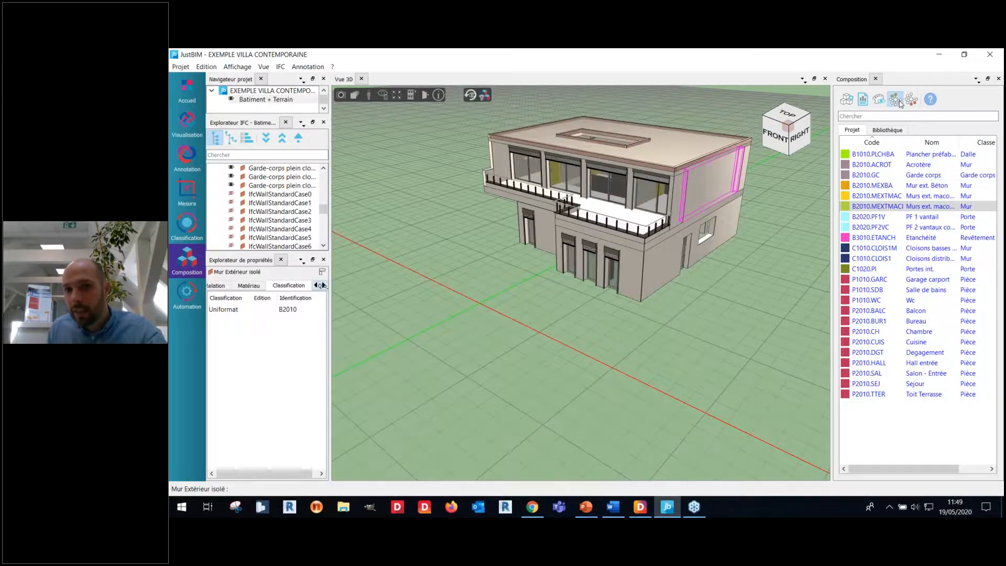
click(905, 103)
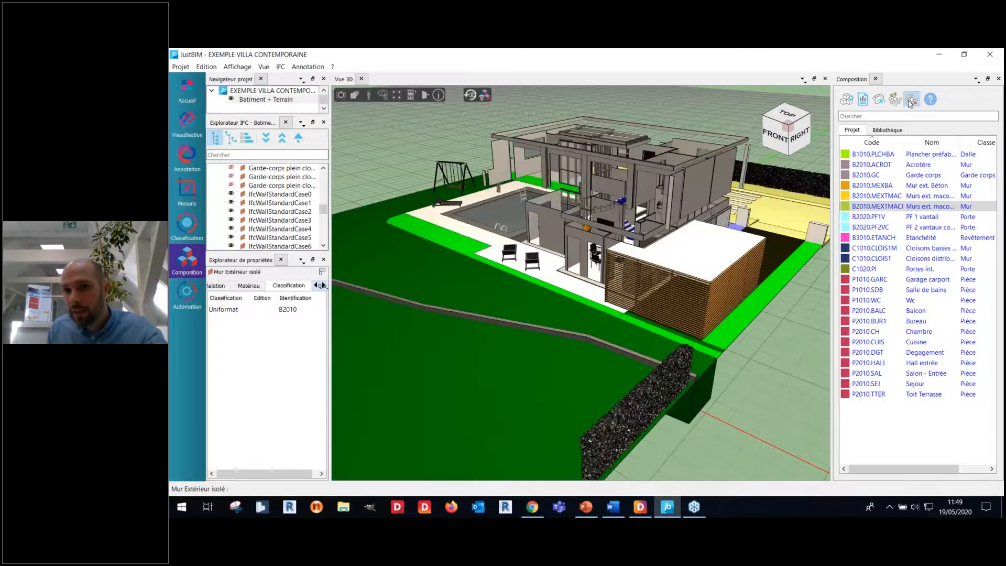
click(883, 100)
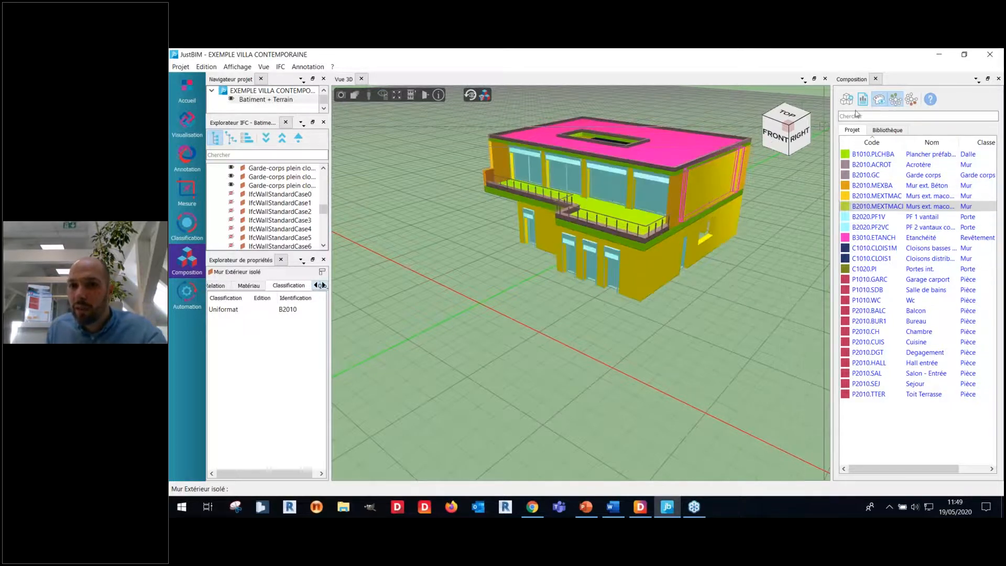
- Review the quantity report by component, collapsing ENDUITS EXTERIEURS and SERRURERIE to examine the TERRASSEMENT GROS-OEUVRE quantities
scroll(461, 276, up, 3)
click(384, 315)
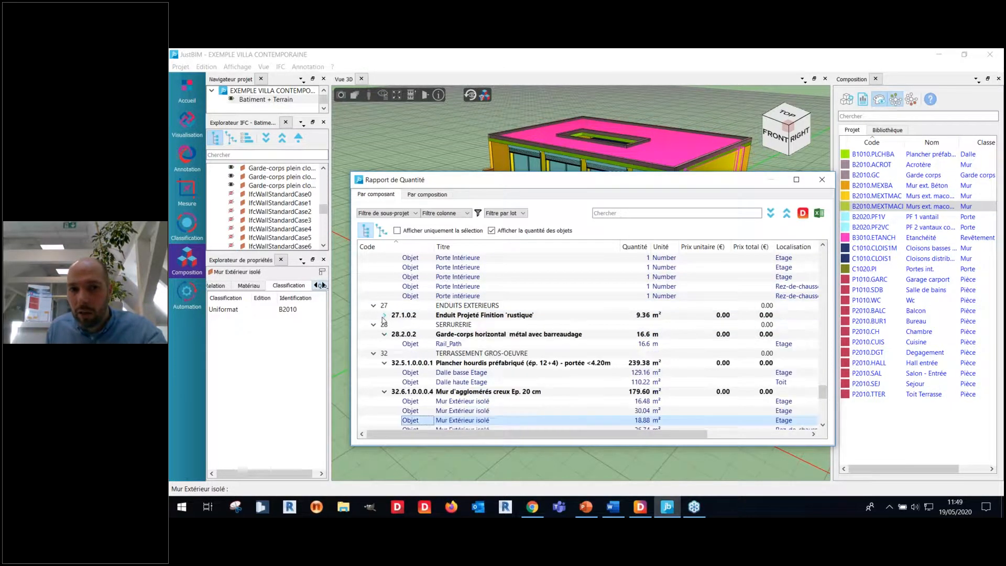
click(373, 305)
click(373, 315)
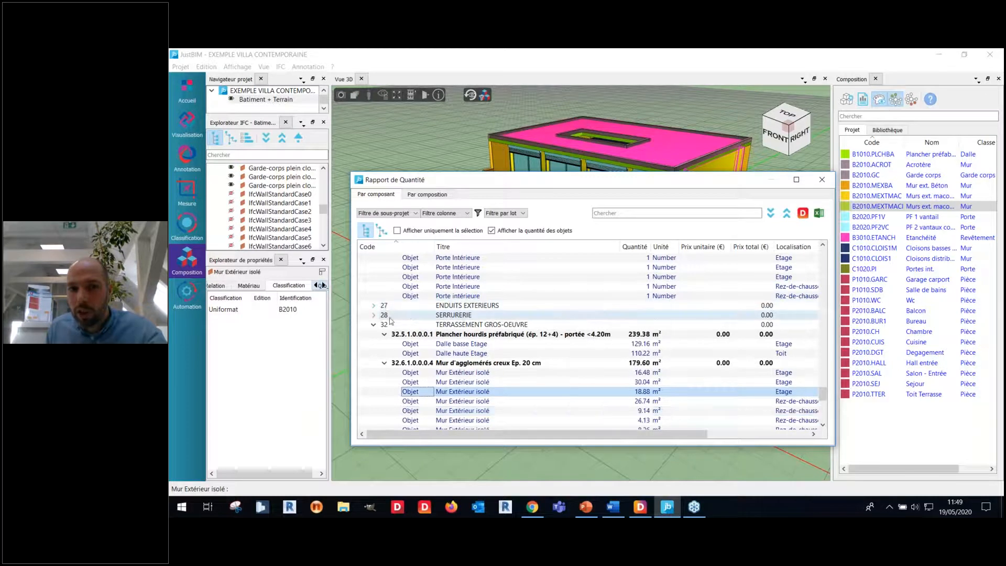
scroll(644, 303, down, 3)
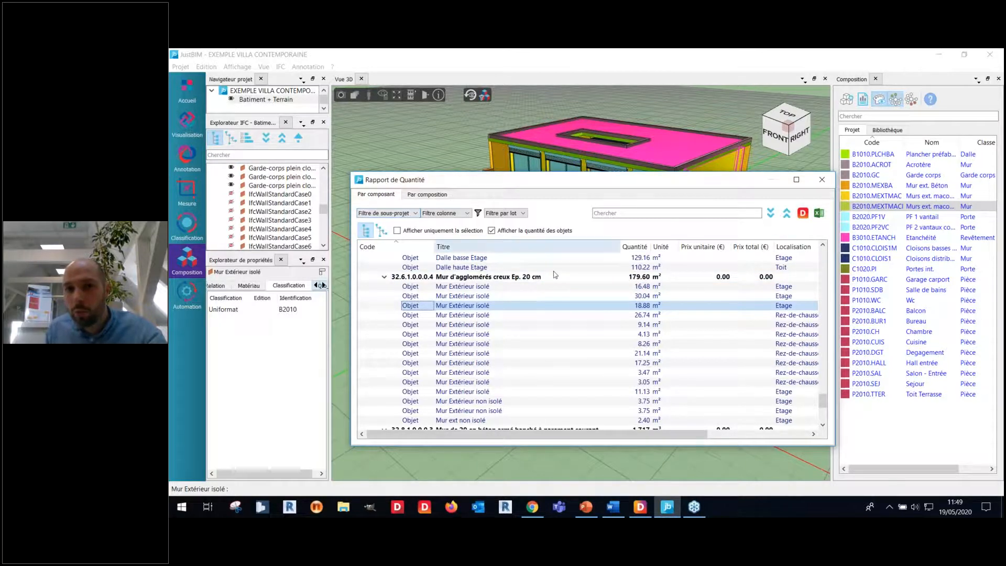
- Export the displayed, compatible quantity report lines to DeviSOC and import them with localisations into PROJET BUREAU WEBINAR using the EcoBIBLE v2.0 library
click(801, 213)
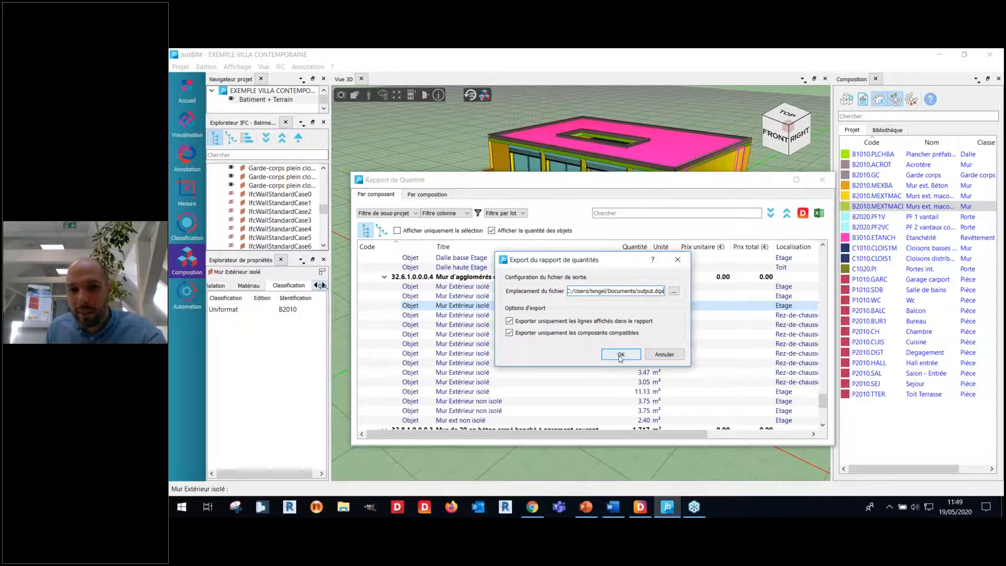
click(620, 354)
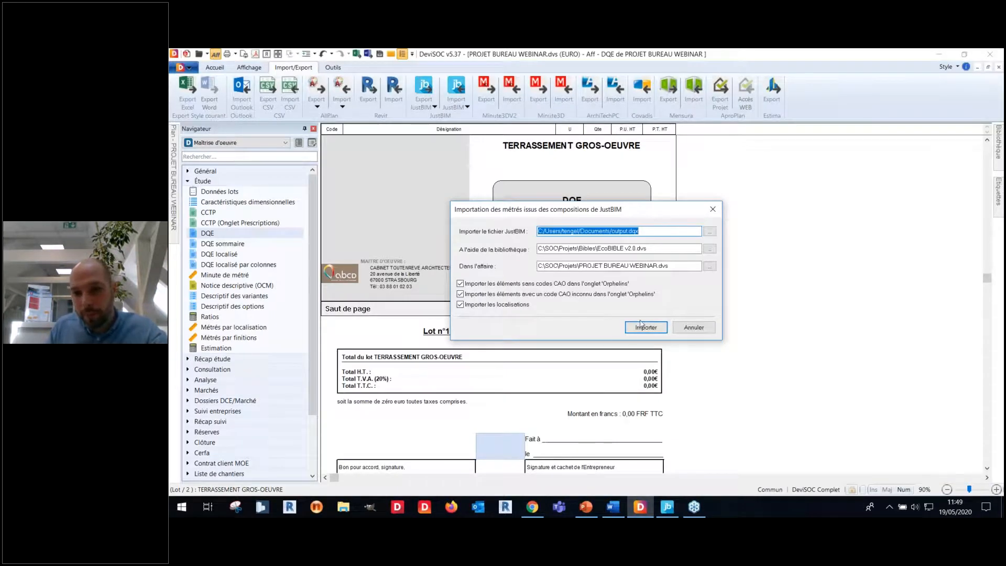
click(638, 325)
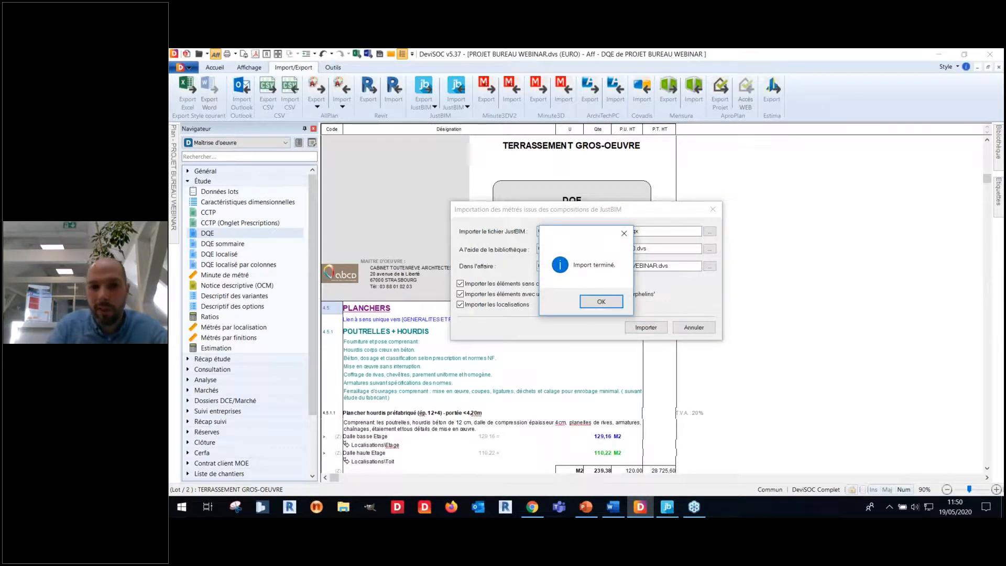
click(600, 301)
- Examine the imported PLANCHERS chapter in the DQE, including its descriptive text, quantities and localisations
scroll(547, 235, up, 1)
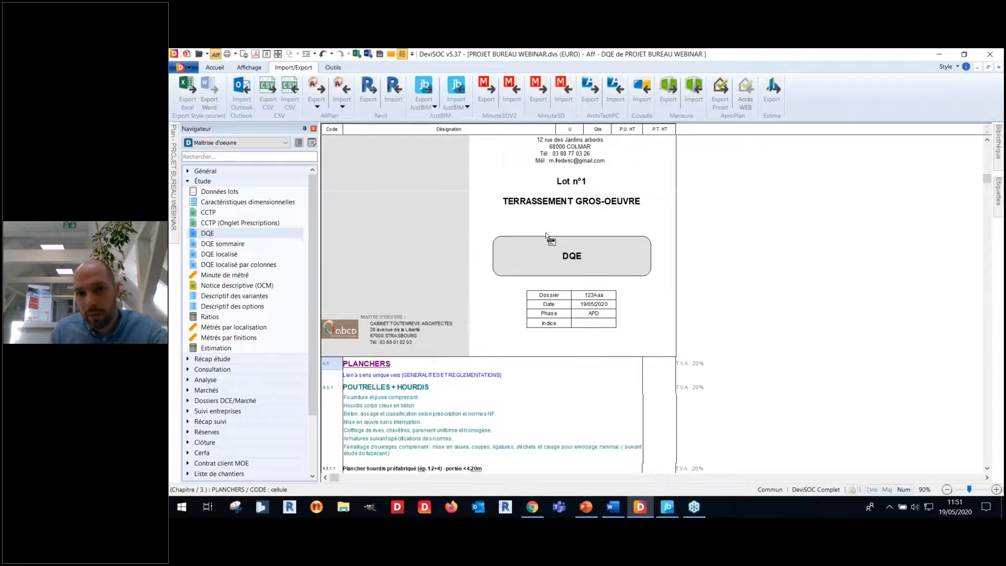
scroll(546, 236, down, 3)
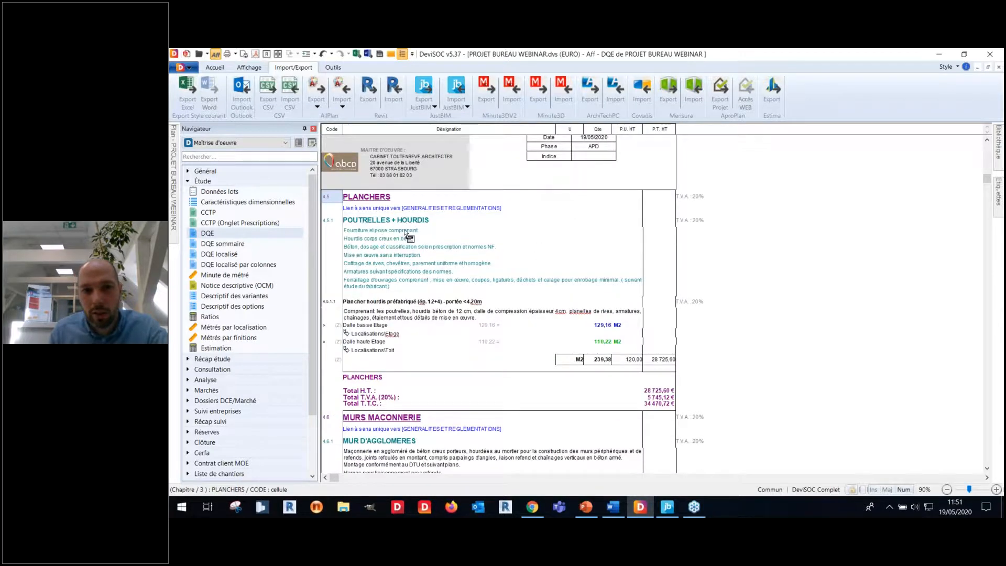
scroll(406, 235, down, 1)
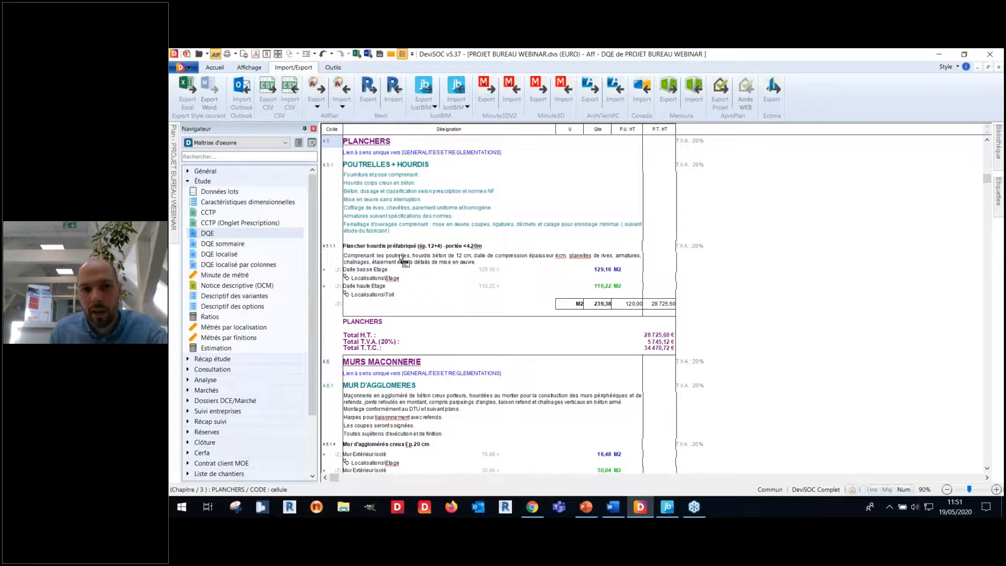
click(392, 200)
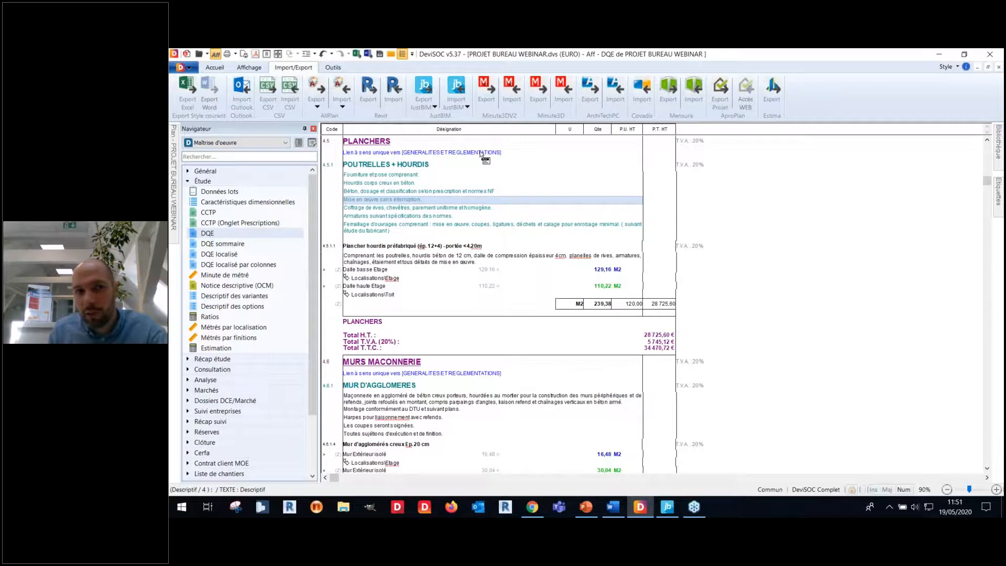
- Read the reinforced concrete prescriptions preceding PLANCHERS in the CCTP, then view the DQE sommaire
click(208, 212)
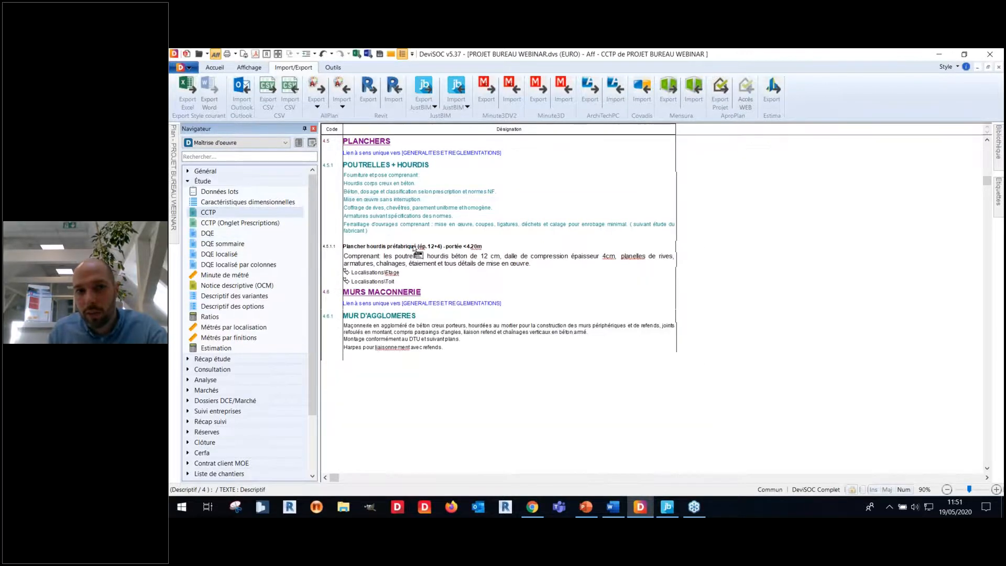
scroll(403, 257, up, 5)
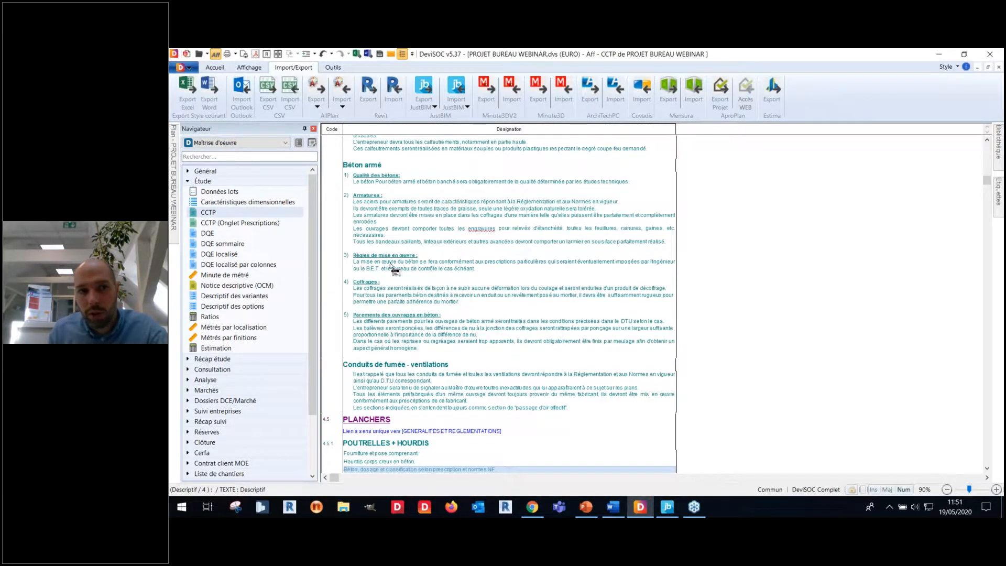
click(223, 243)
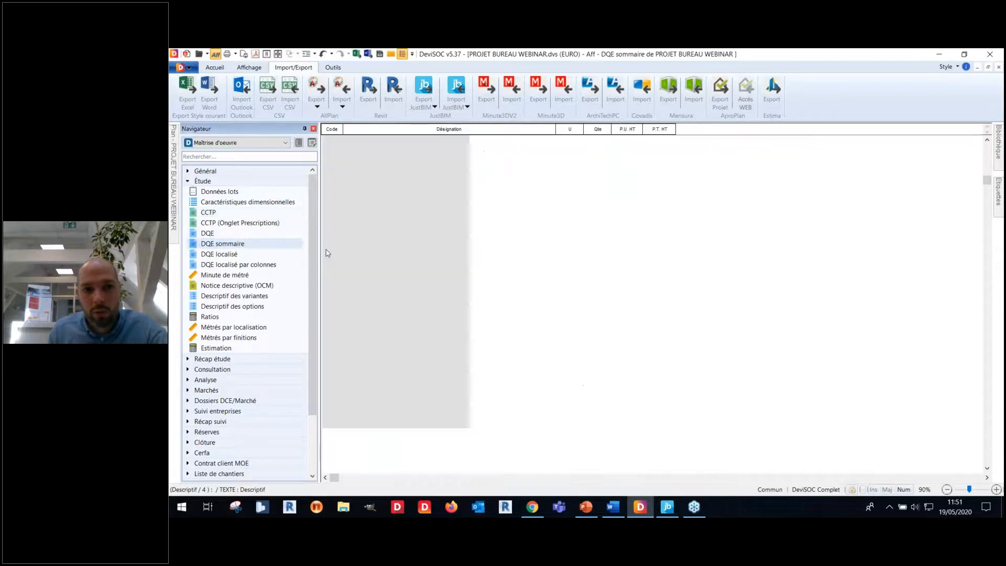
- Return to the DQE and examine the PLANCHERS totals and the wall quantities by storey under MURS MACONNERIE
click(209, 233)
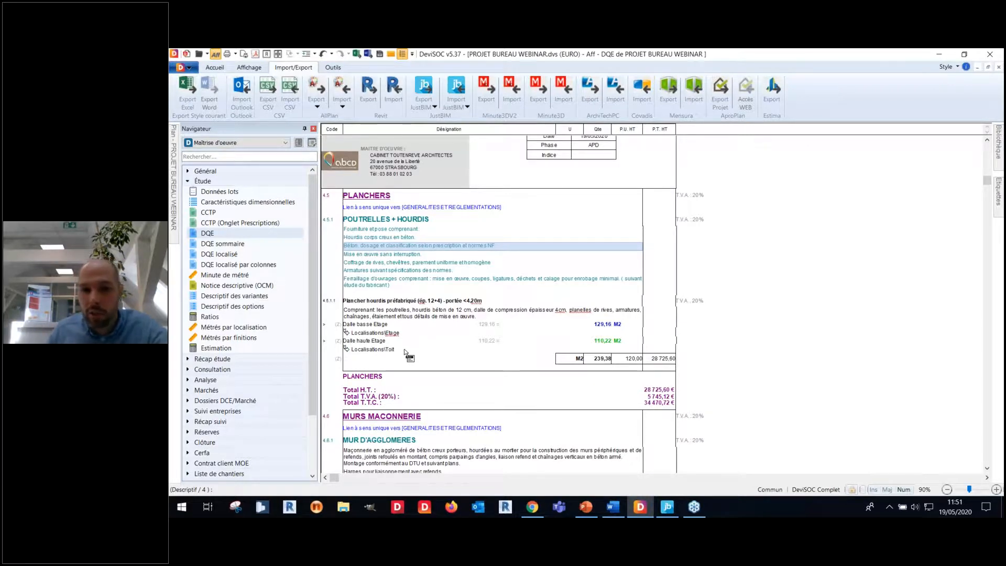
scroll(486, 341, down, 1)
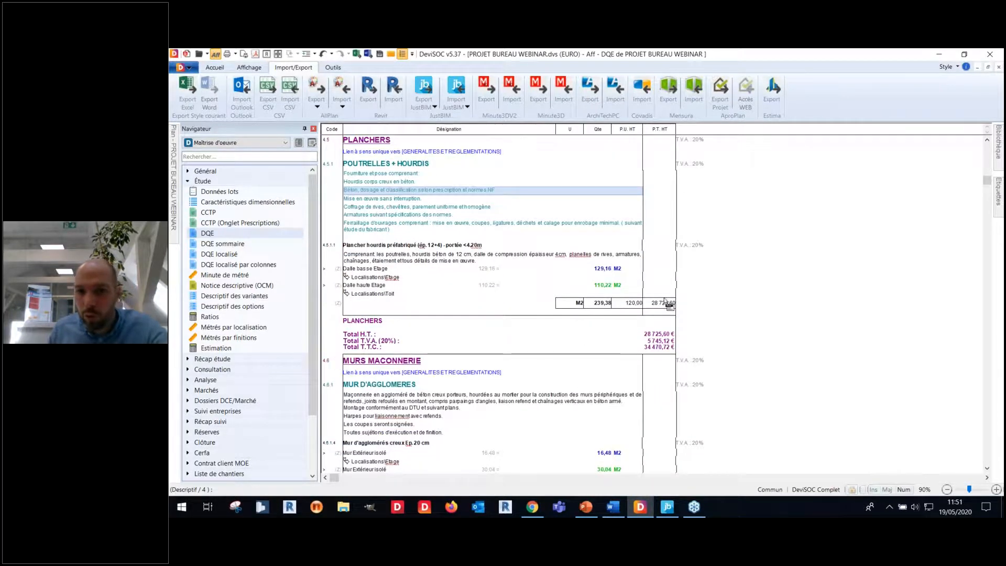
scroll(581, 331, down, 3)
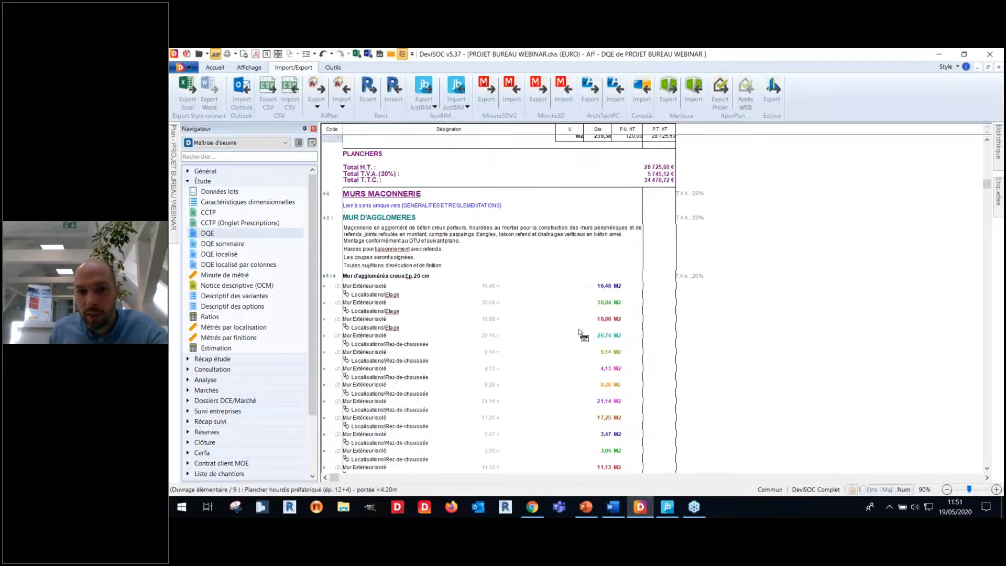
scroll(491, 288, down, 1)
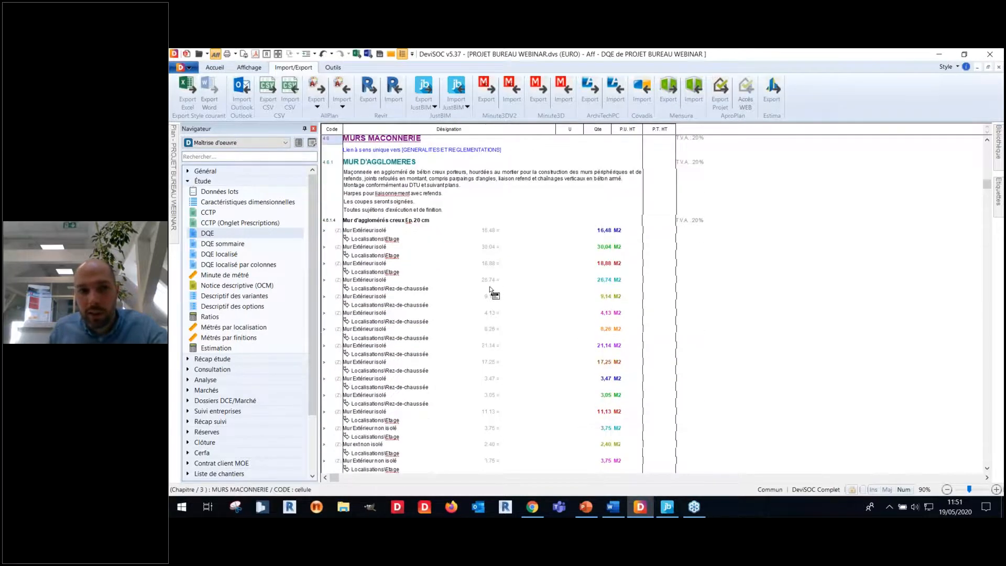
- View the TCE summary from the Récap étude group and review its amounts per lot and display options
click(187, 358)
click(206, 390)
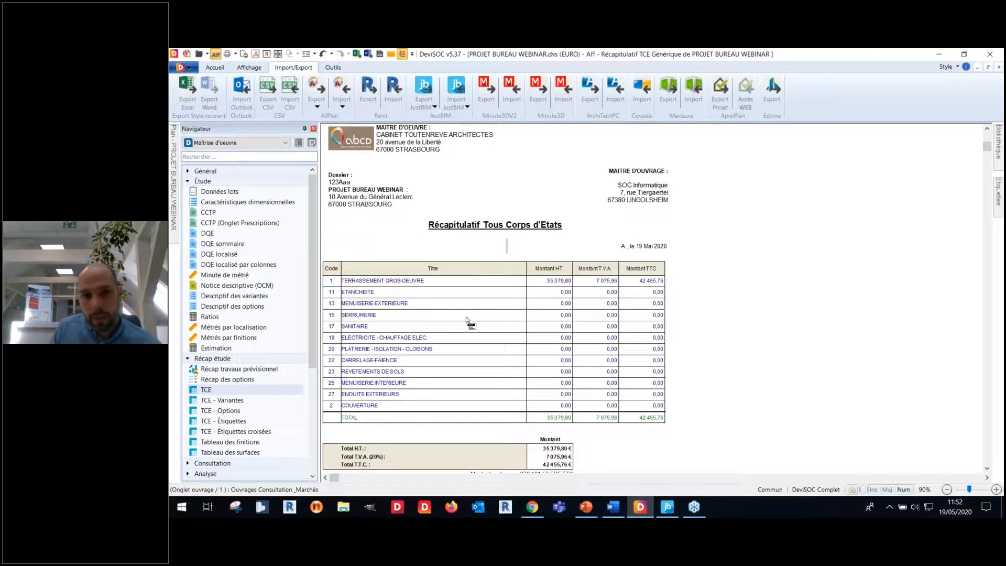
scroll(398, 305, up, 2)
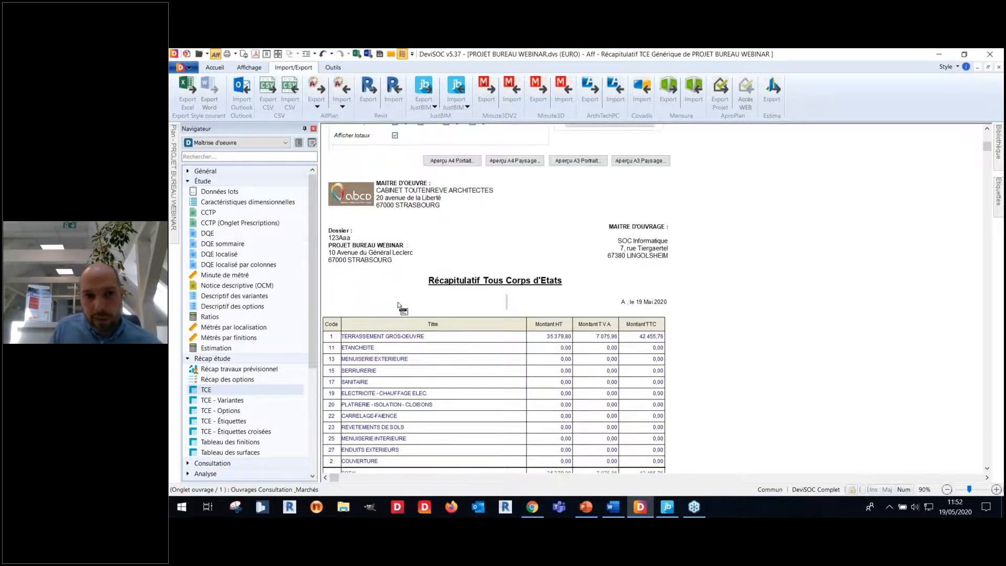
scroll(398, 306, up, 2)
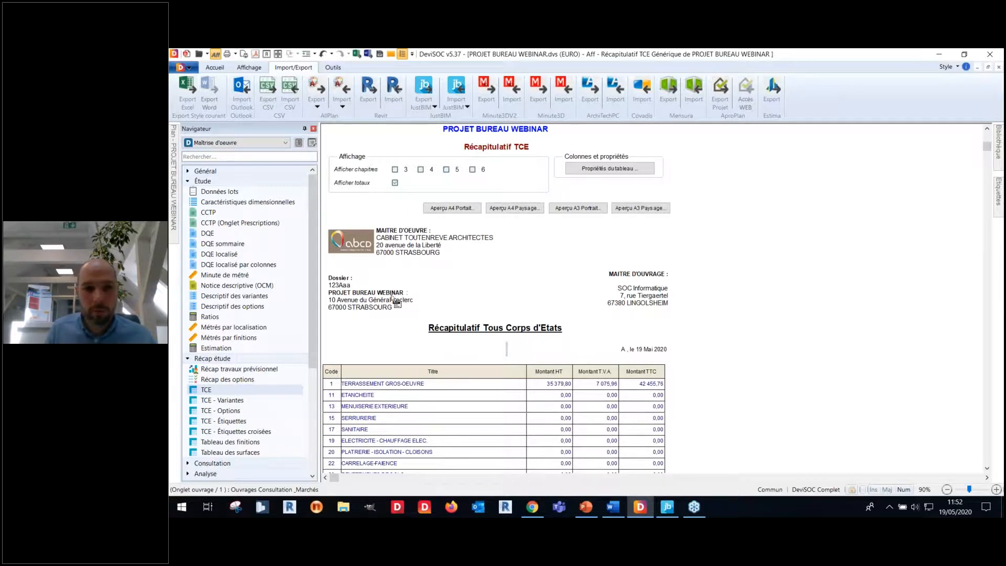
scroll(621, 322, down, 2)
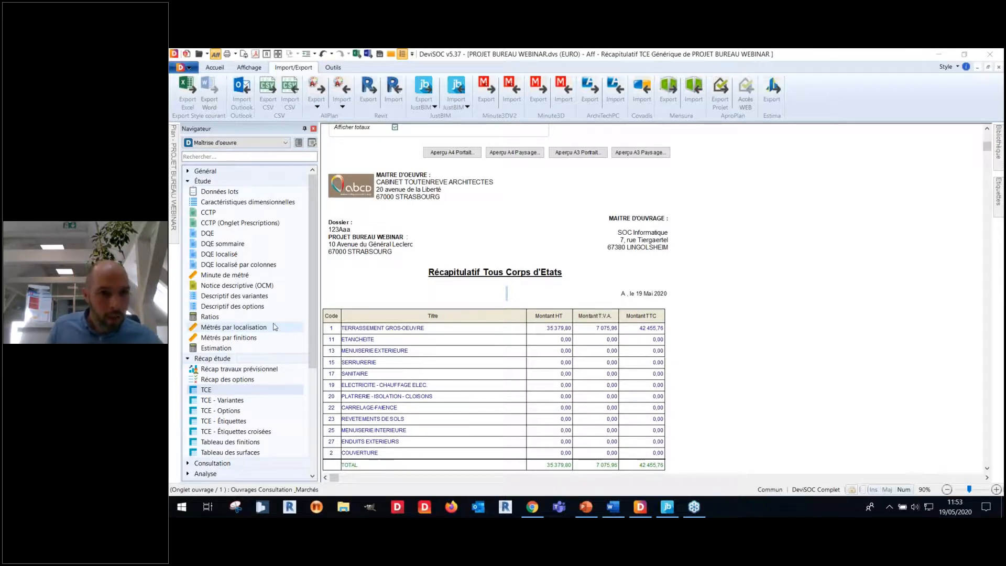
- Collapse the Étude and Récap étude groups, then create the first-meeting convocation in Rapport de chantier under Suivi entreprises and review the letter
click(188, 181)
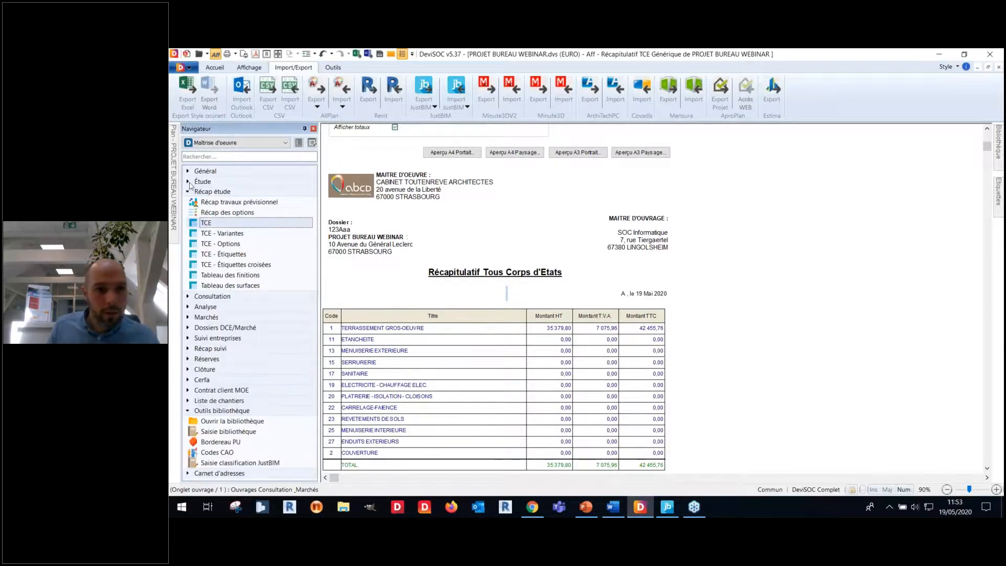
click(187, 192)
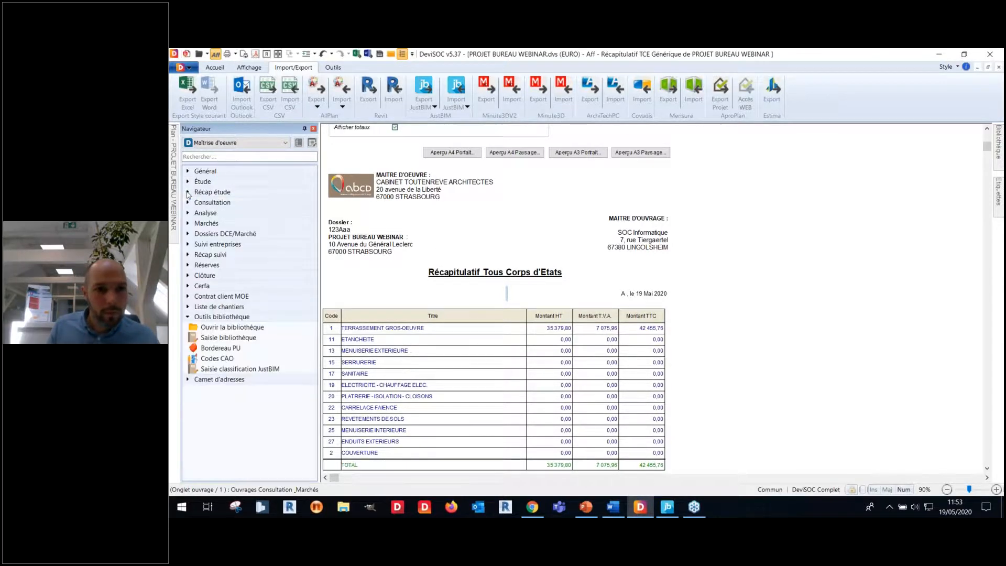
click(190, 244)
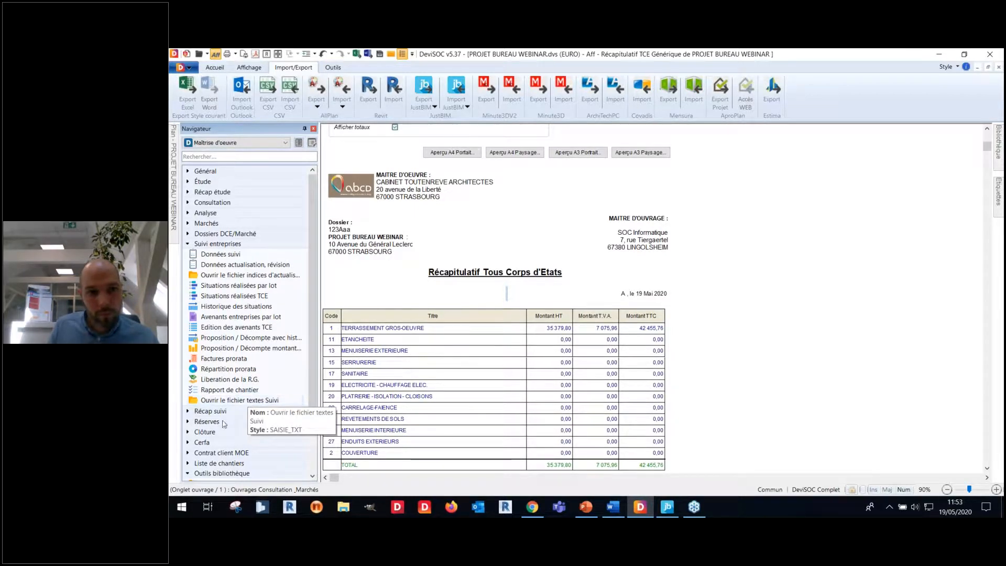
click(251, 392)
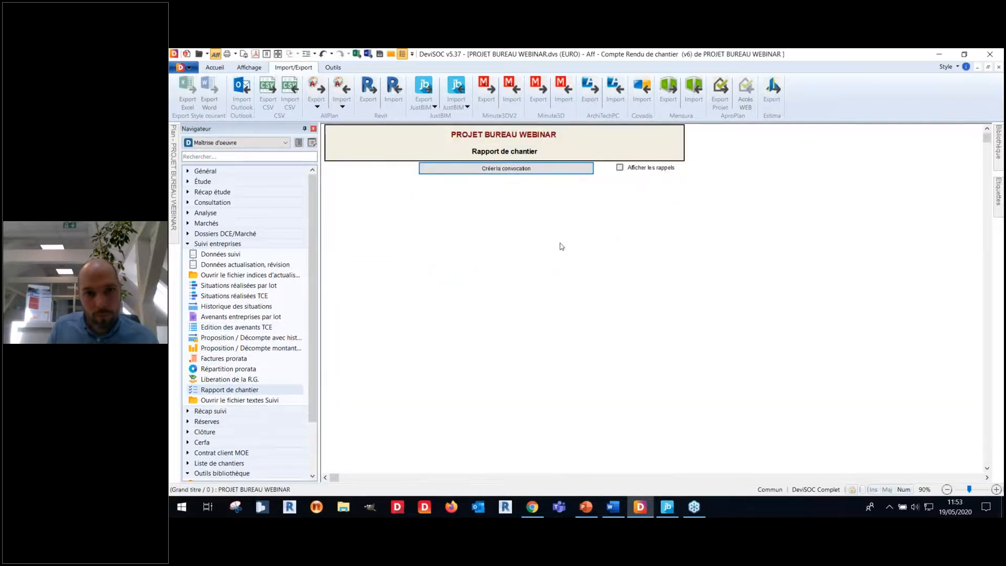
scroll(576, 263, down, 5)
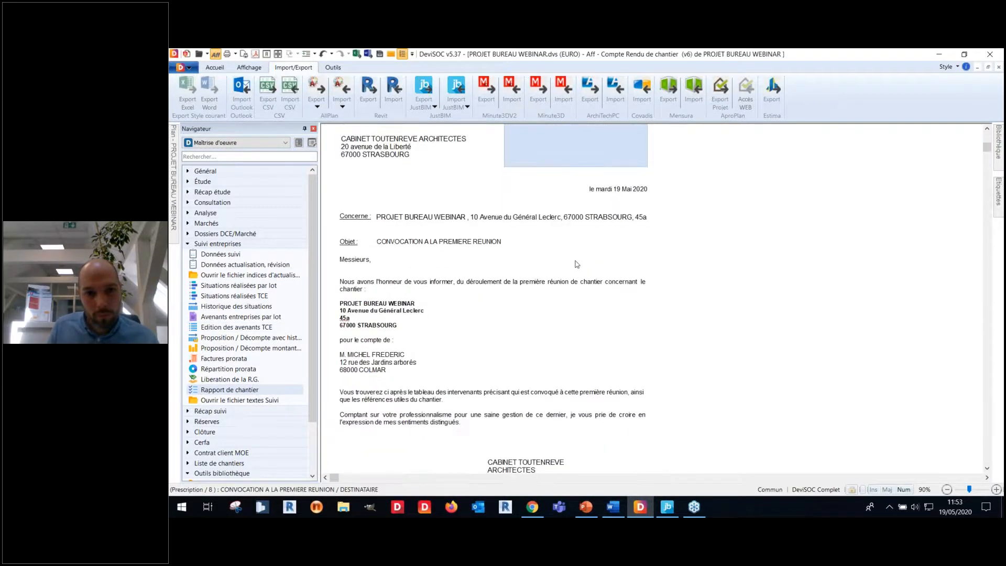
scroll(576, 263, up, 1)
scroll(576, 263, up, 1)
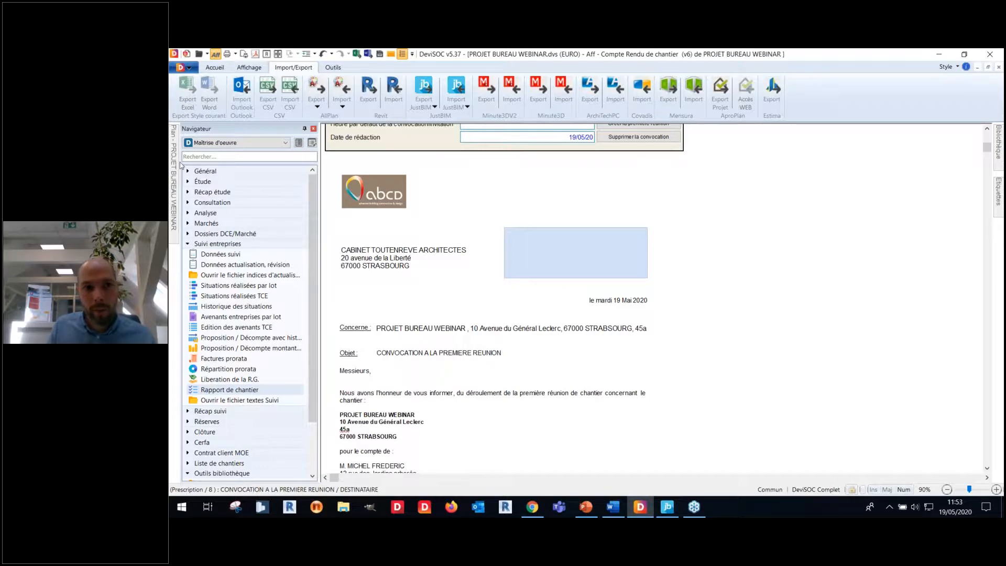
- Examine the project plan's Plannings and Rapports entries, expanding Nouveau planning to its lots
mouse_move(177, 165)
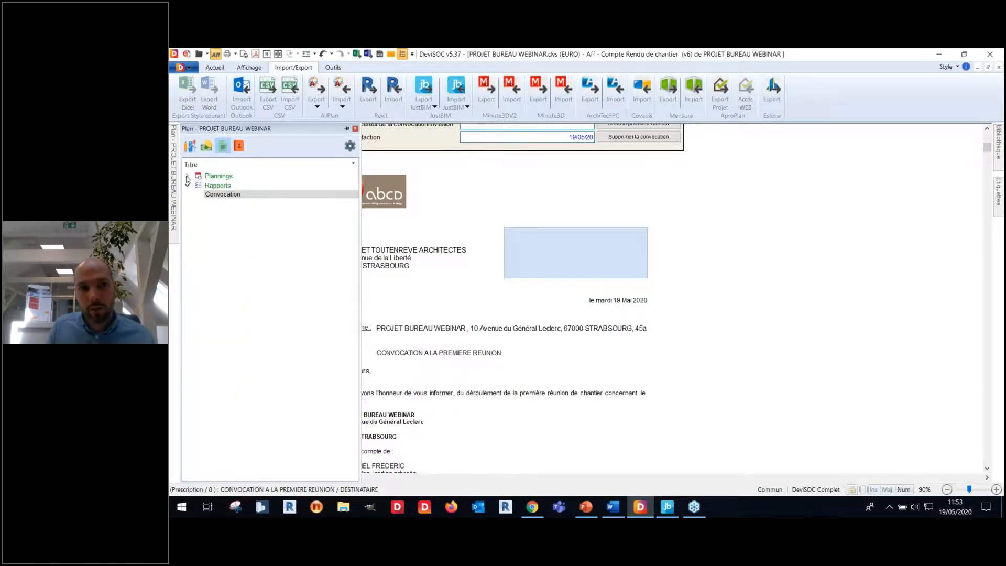
click(186, 176)
click(199, 185)
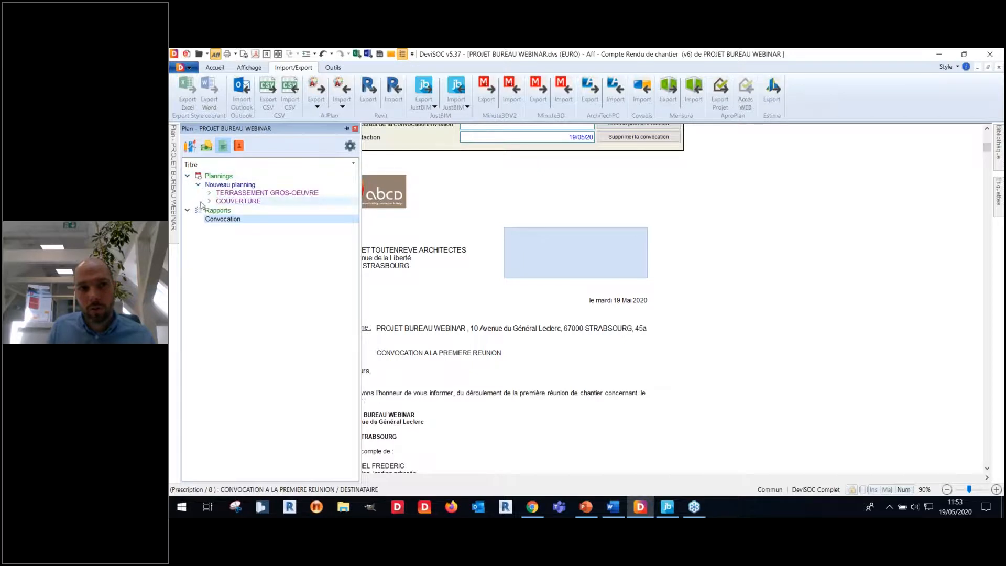
click(212, 150)
click(223, 146)
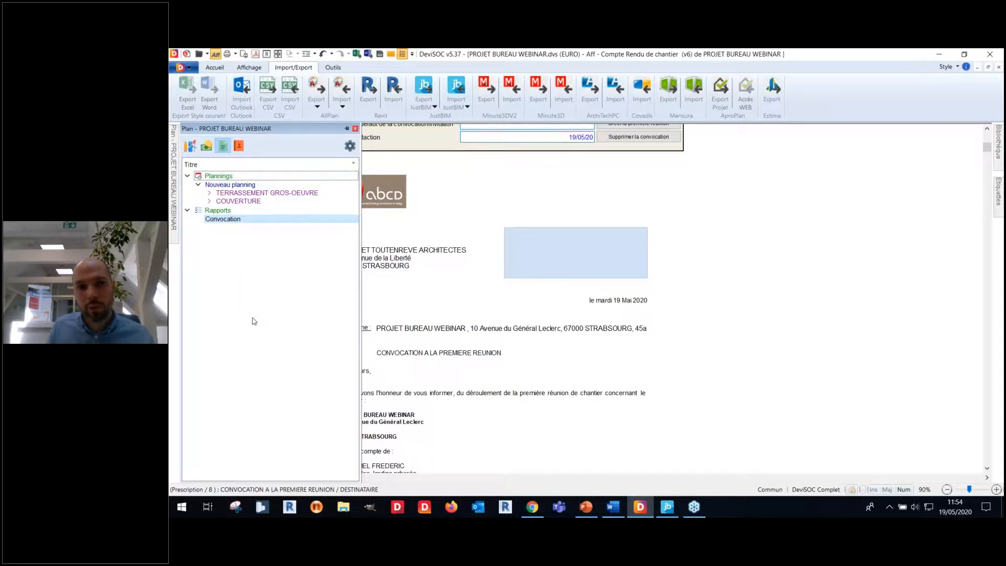
- Examine the intervals under TERRASSEMENT GROS-OEUVRE and COUVERTURE in Nouveau planning, then collapse the planning
click(209, 194)
click(211, 210)
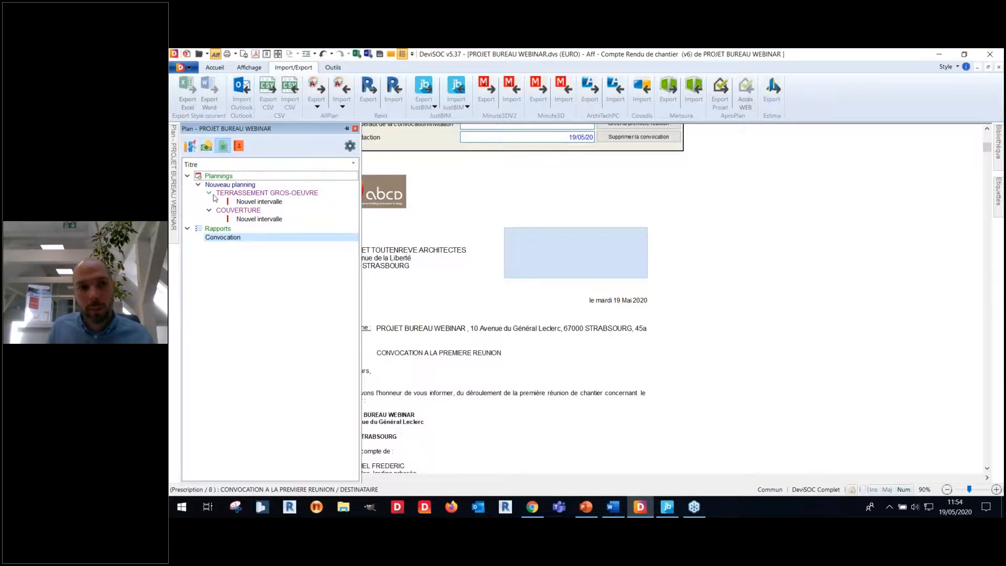
click(198, 184)
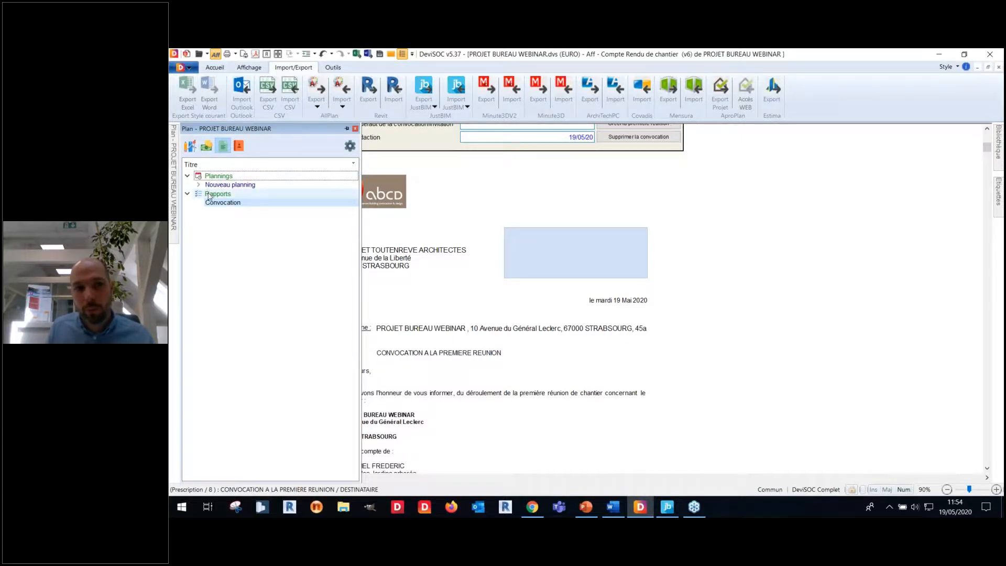
- Examine the project plan's works lots, expanding TERRASSEMENT GROS-OEUVRE, ETANCHEITE and Caractéristiques du projet
click(191, 146)
double_click(199, 185)
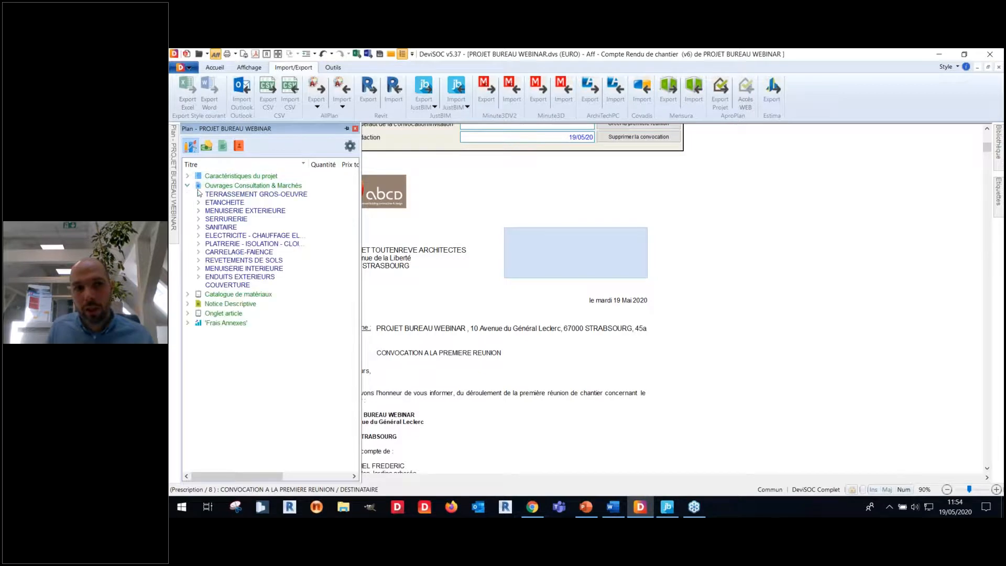
click(199, 194)
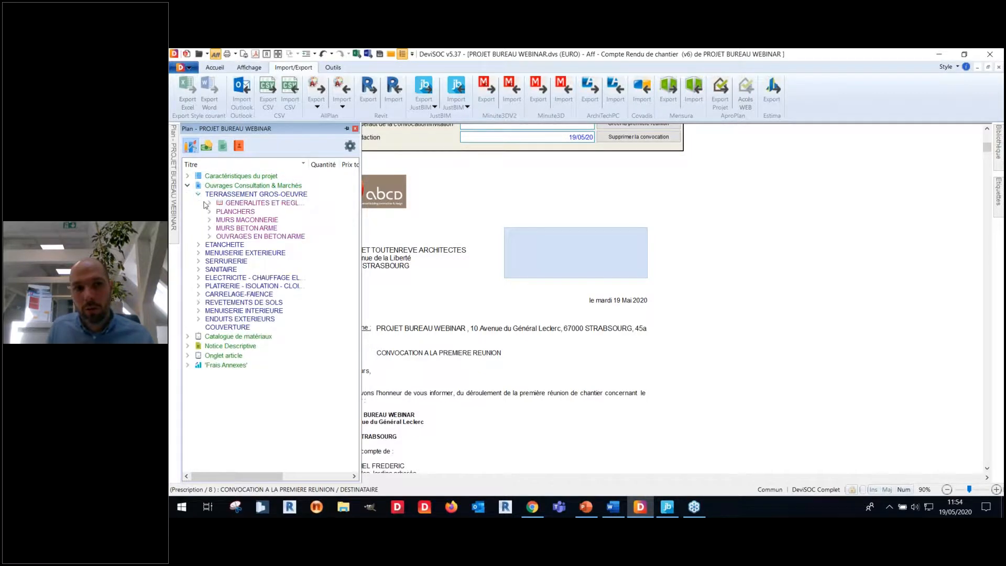
click(198, 244)
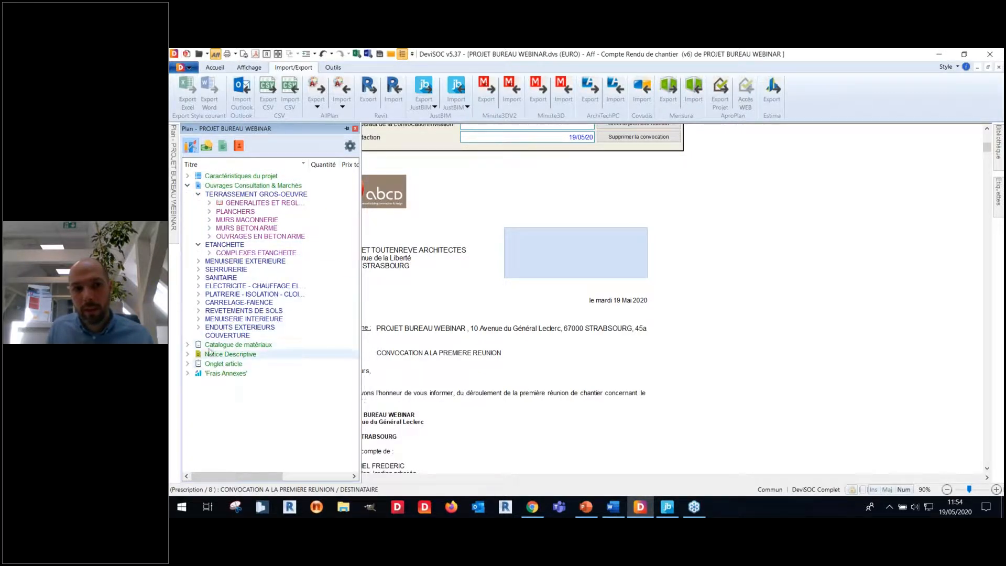
click(187, 176)
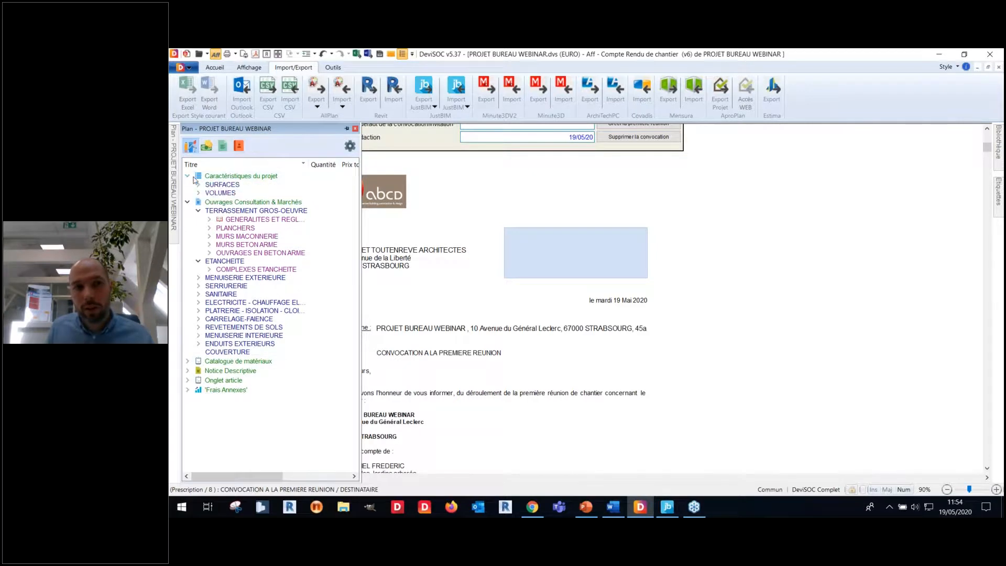
- Show the project's address book in the plan and expand Carnet d'adresses de l'affaire to its letter groups
click(224, 147)
click(239, 146)
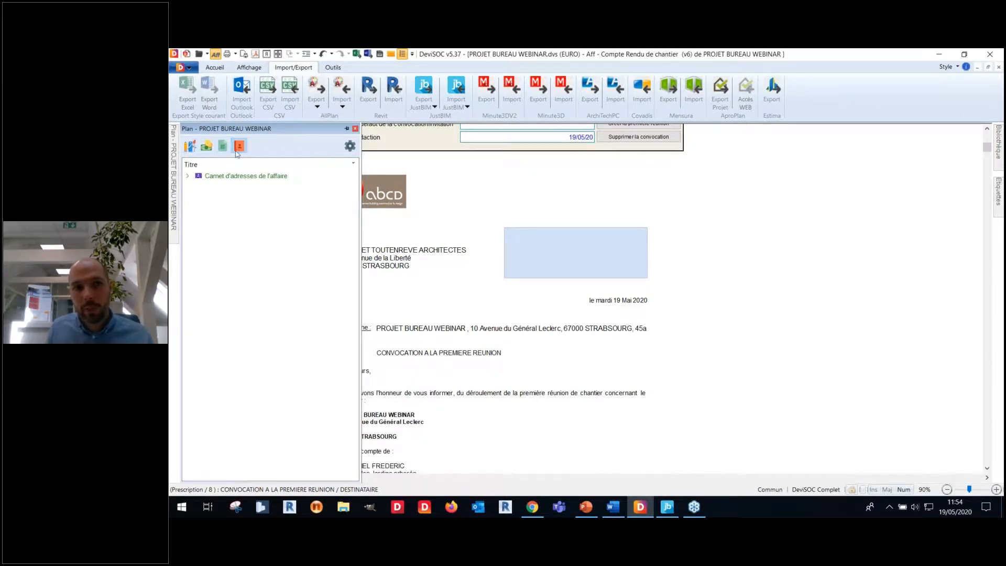
click(187, 176)
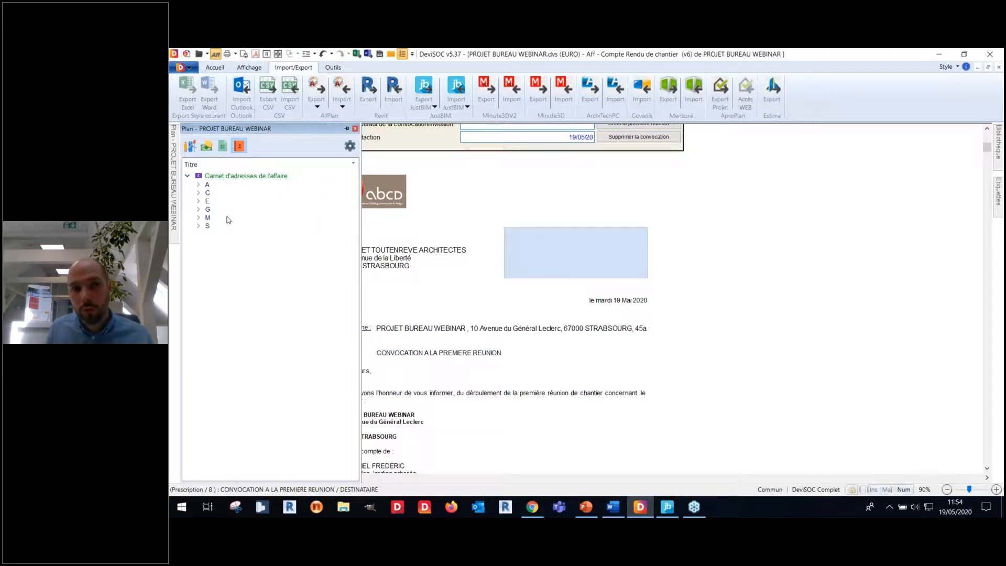
- Return to the works plan, widen it to show all columns, and expand MURS MACONNERIE down to the Mur d'agglomérés article
click(190, 146)
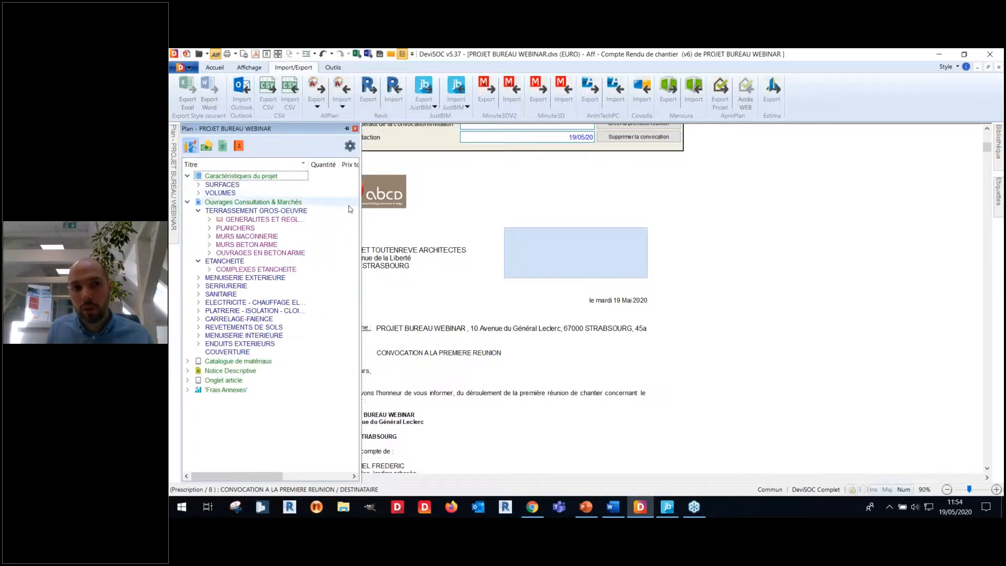
drag(361, 170, 512, 170)
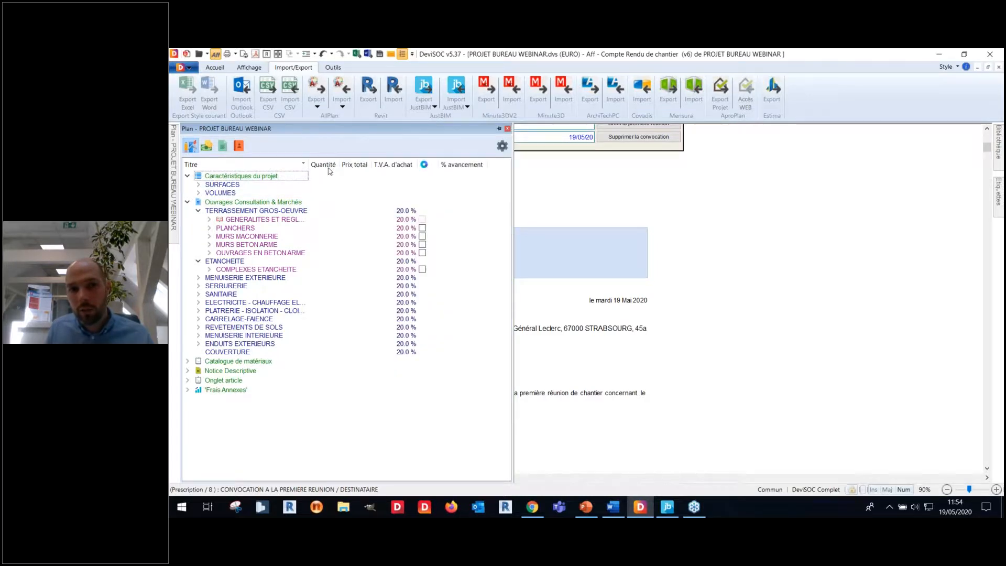
click(211, 236)
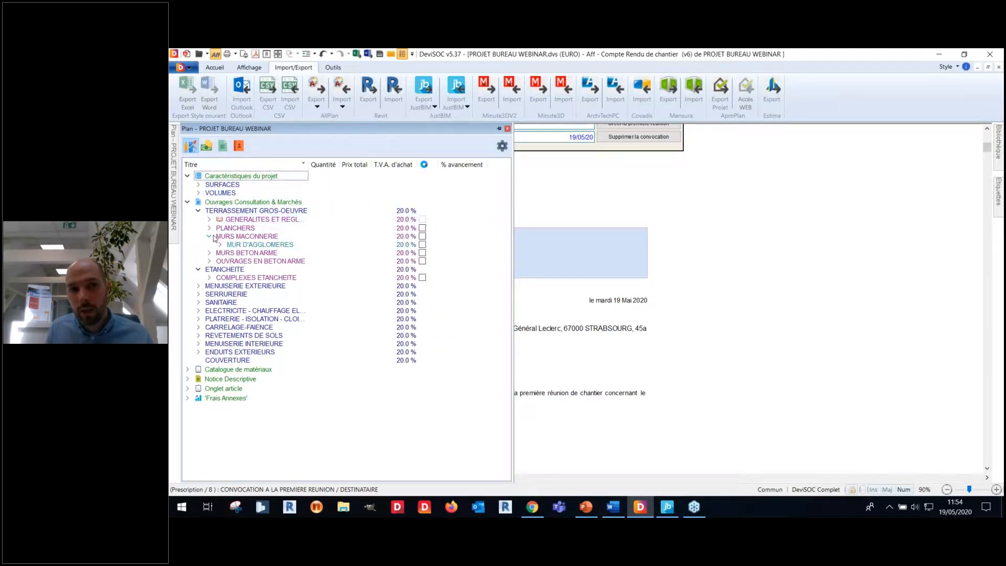
click(220, 244)
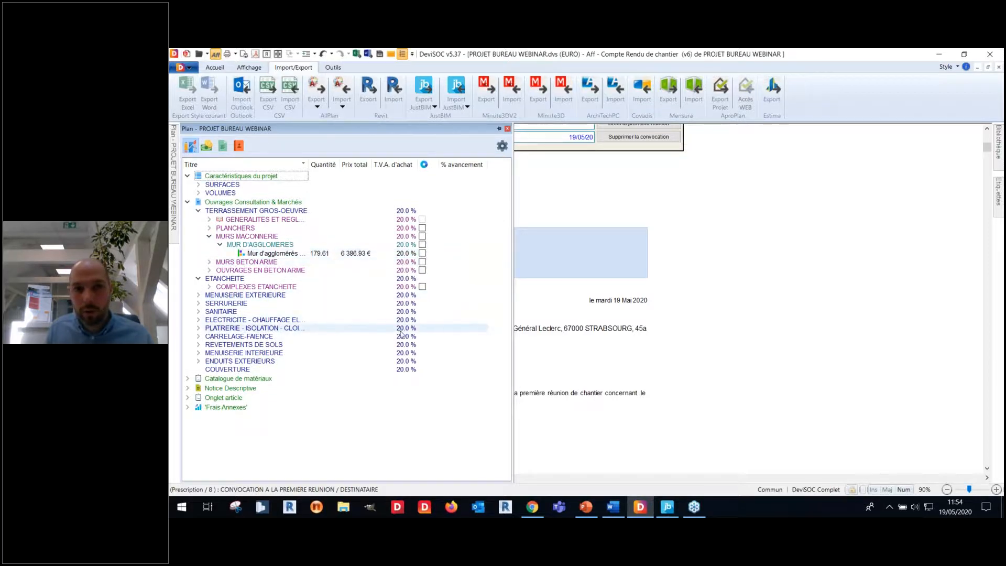
- Dock the project plan beside the Navigateur, then set it back to auto-hide
click(499, 128)
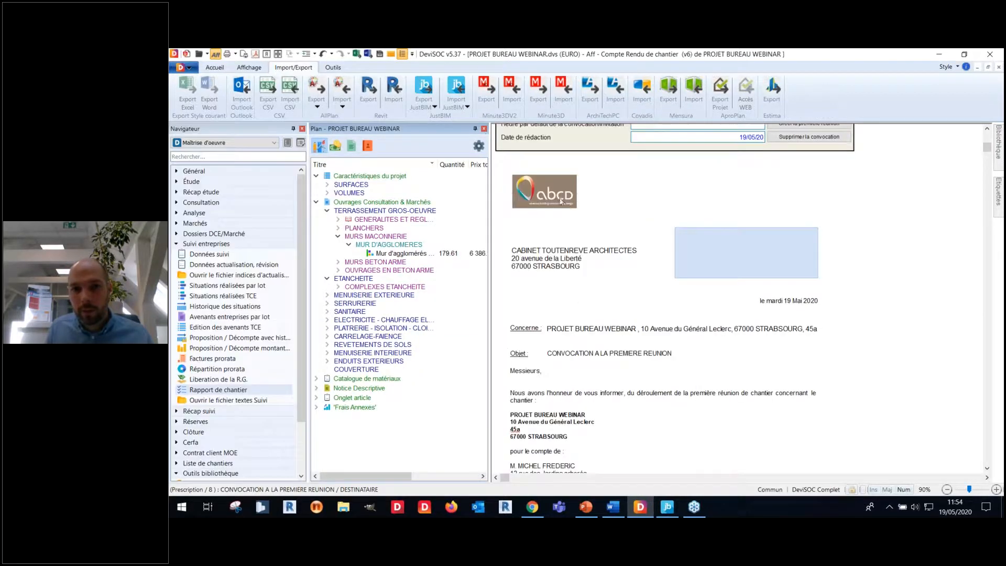
click(475, 129)
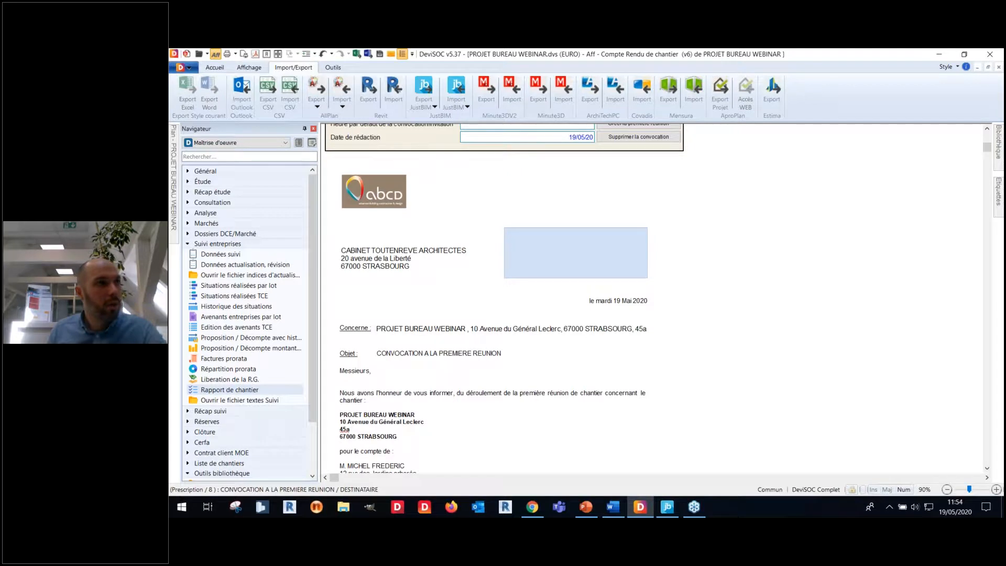
- Minimise the DeviSOC and JustBIM windows to reach the Windows desktop
click(936, 55)
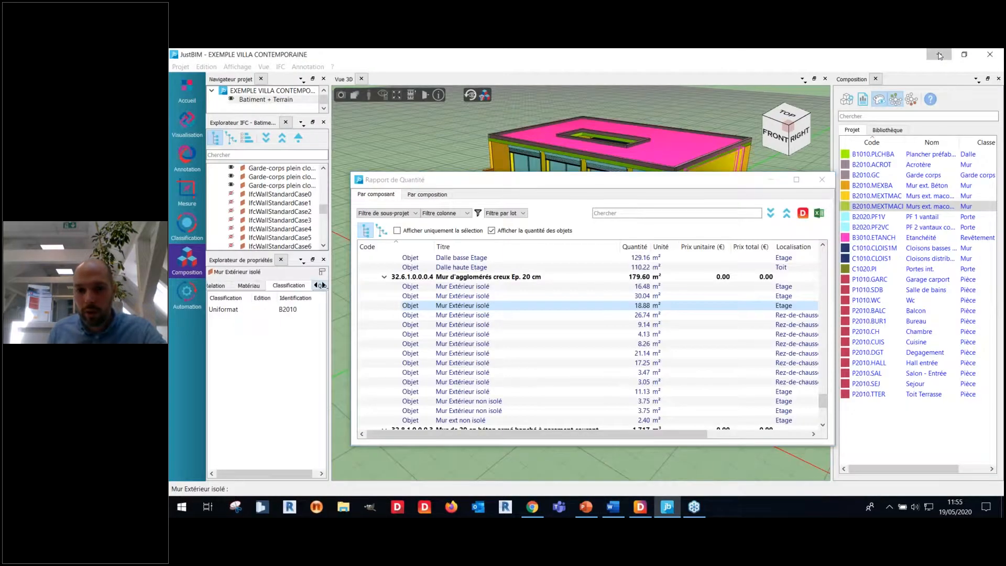
click(936, 55)
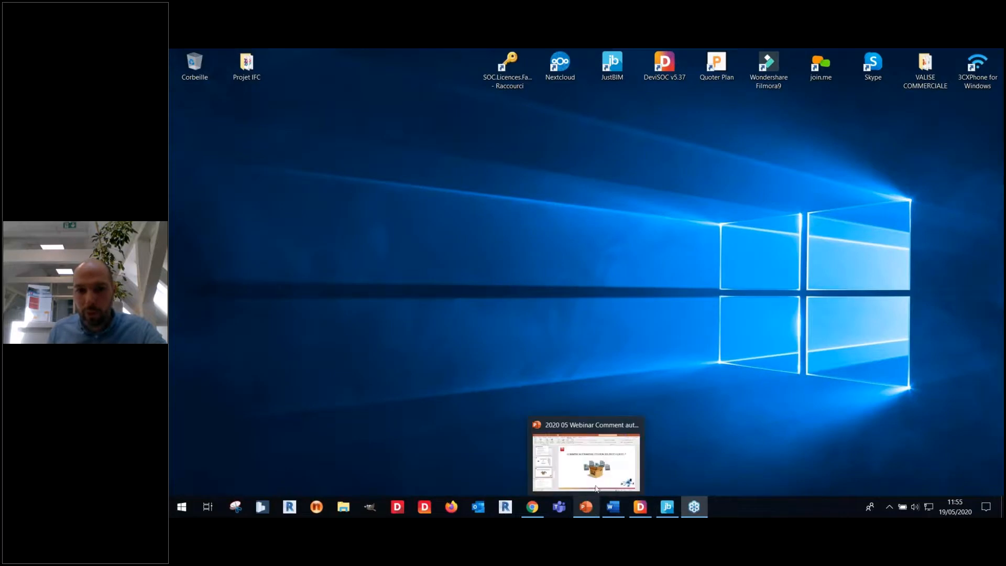